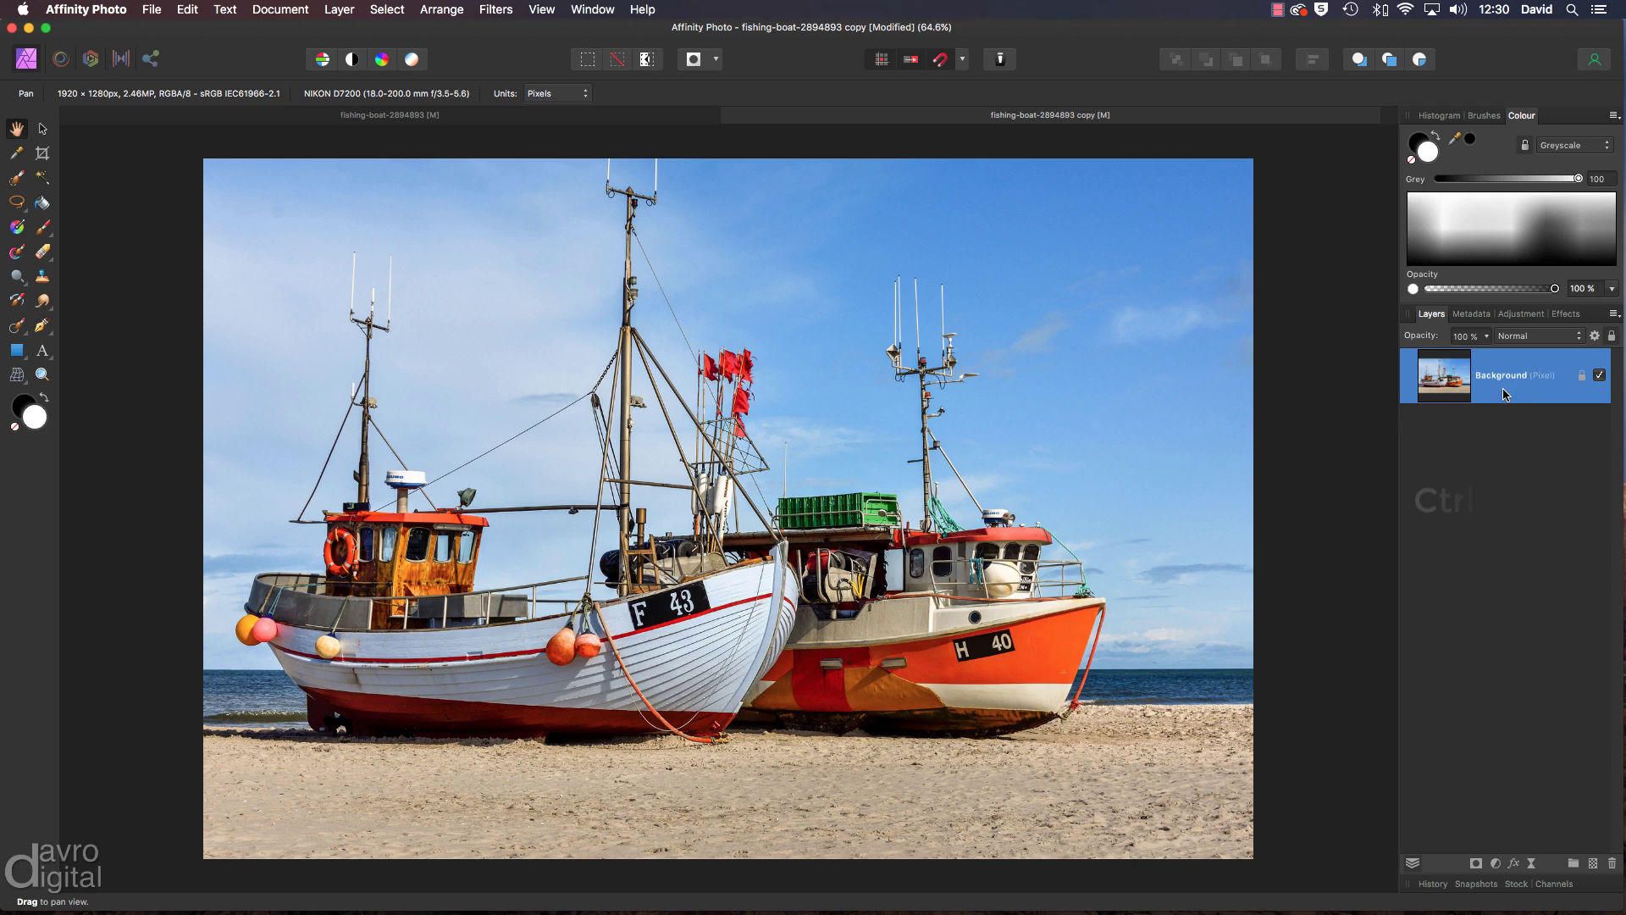
Duplicate the locked Background photo layer with Ctrl/Cmd+J
click(1505, 396)
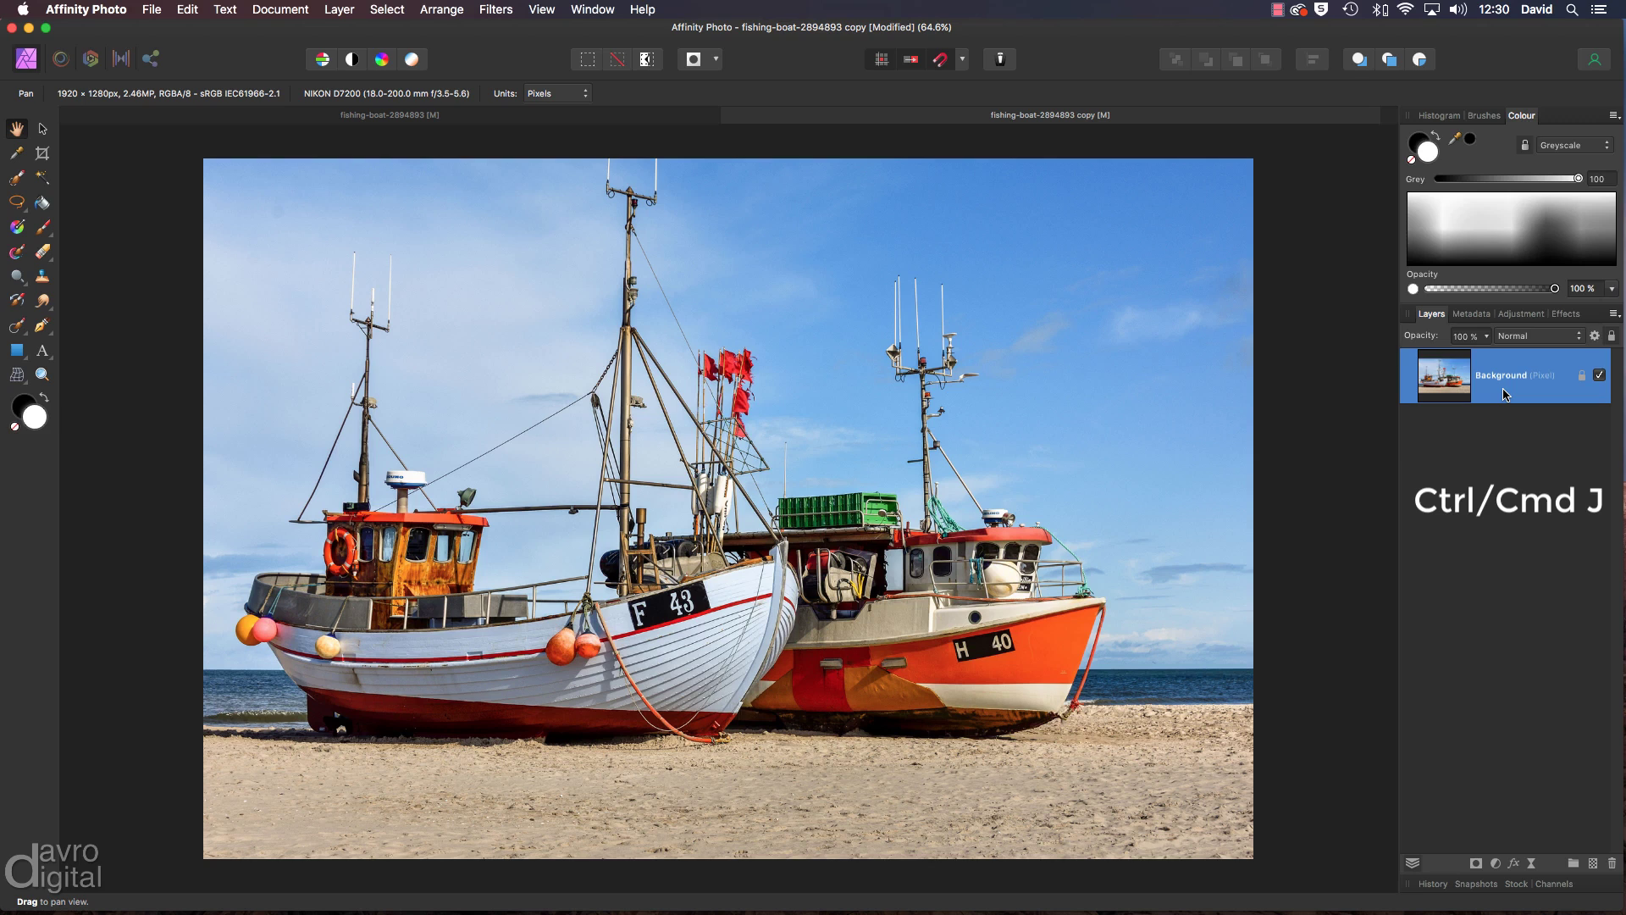
key(super+j)
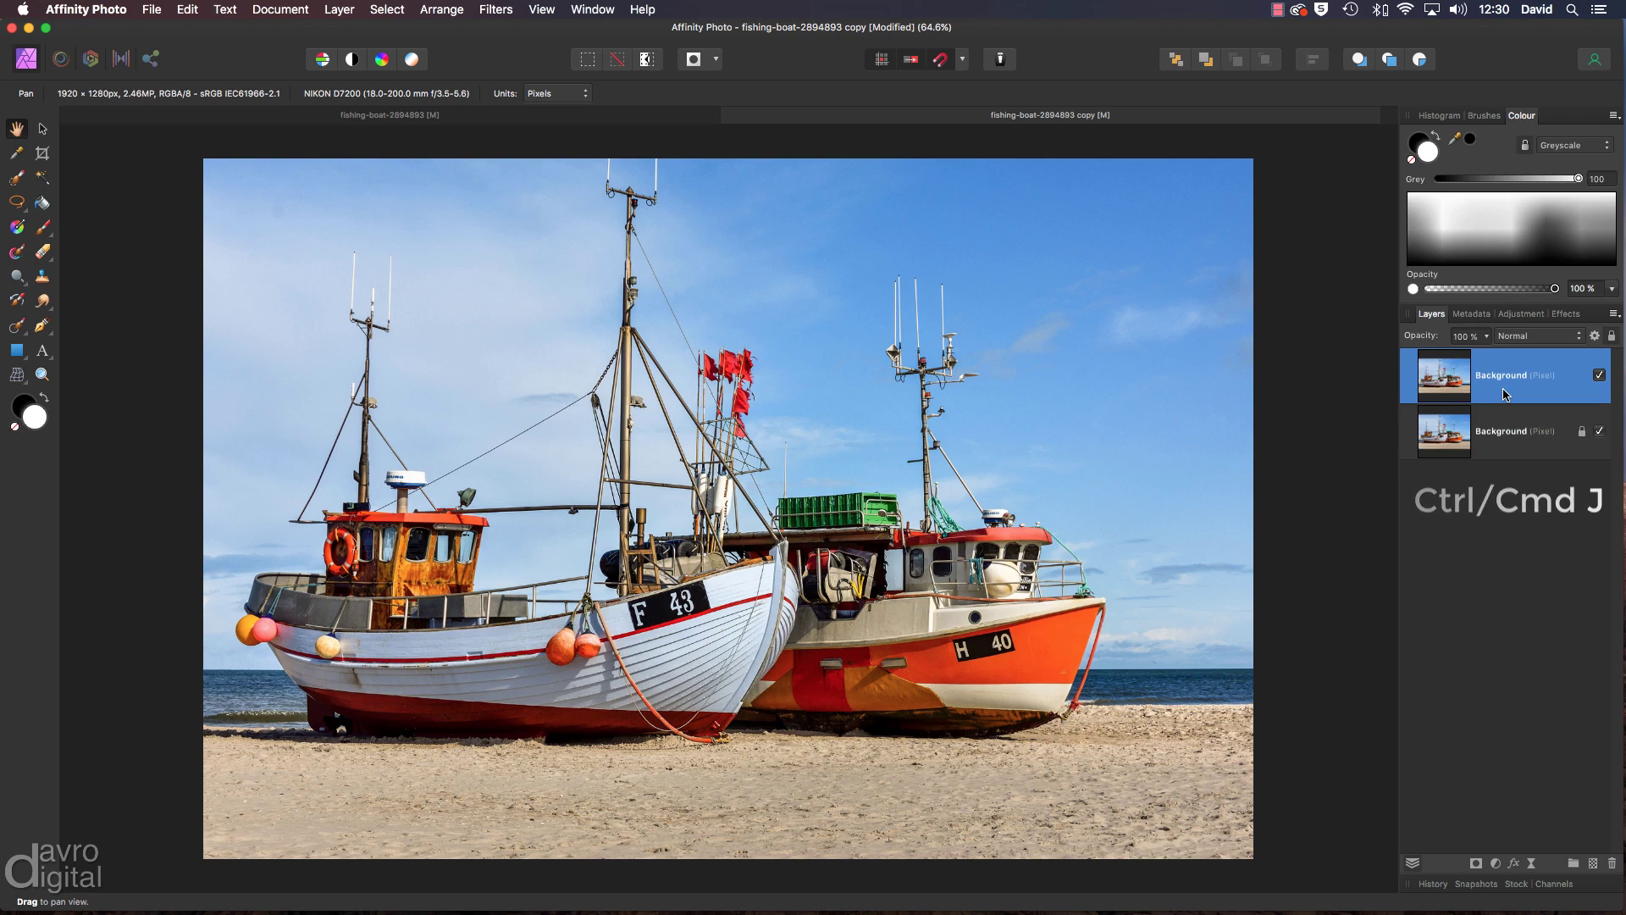
Apply the Sketch effect macro from the Library at 1 px blur radius and select the new sketch layer
click(542, 9)
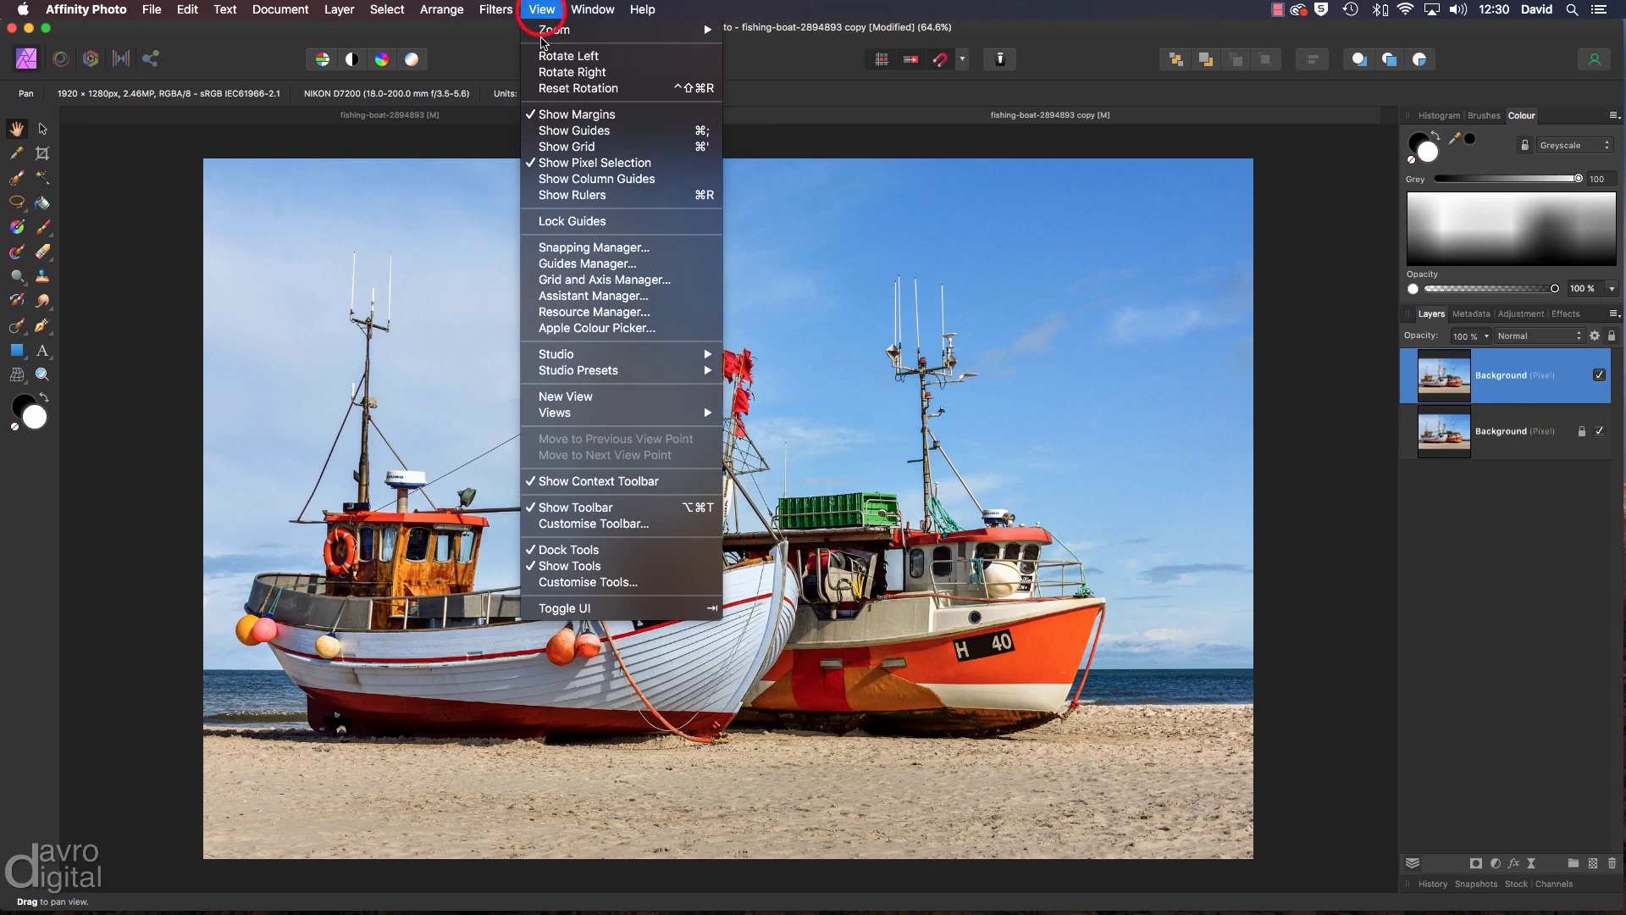
mouse_move(570, 355)
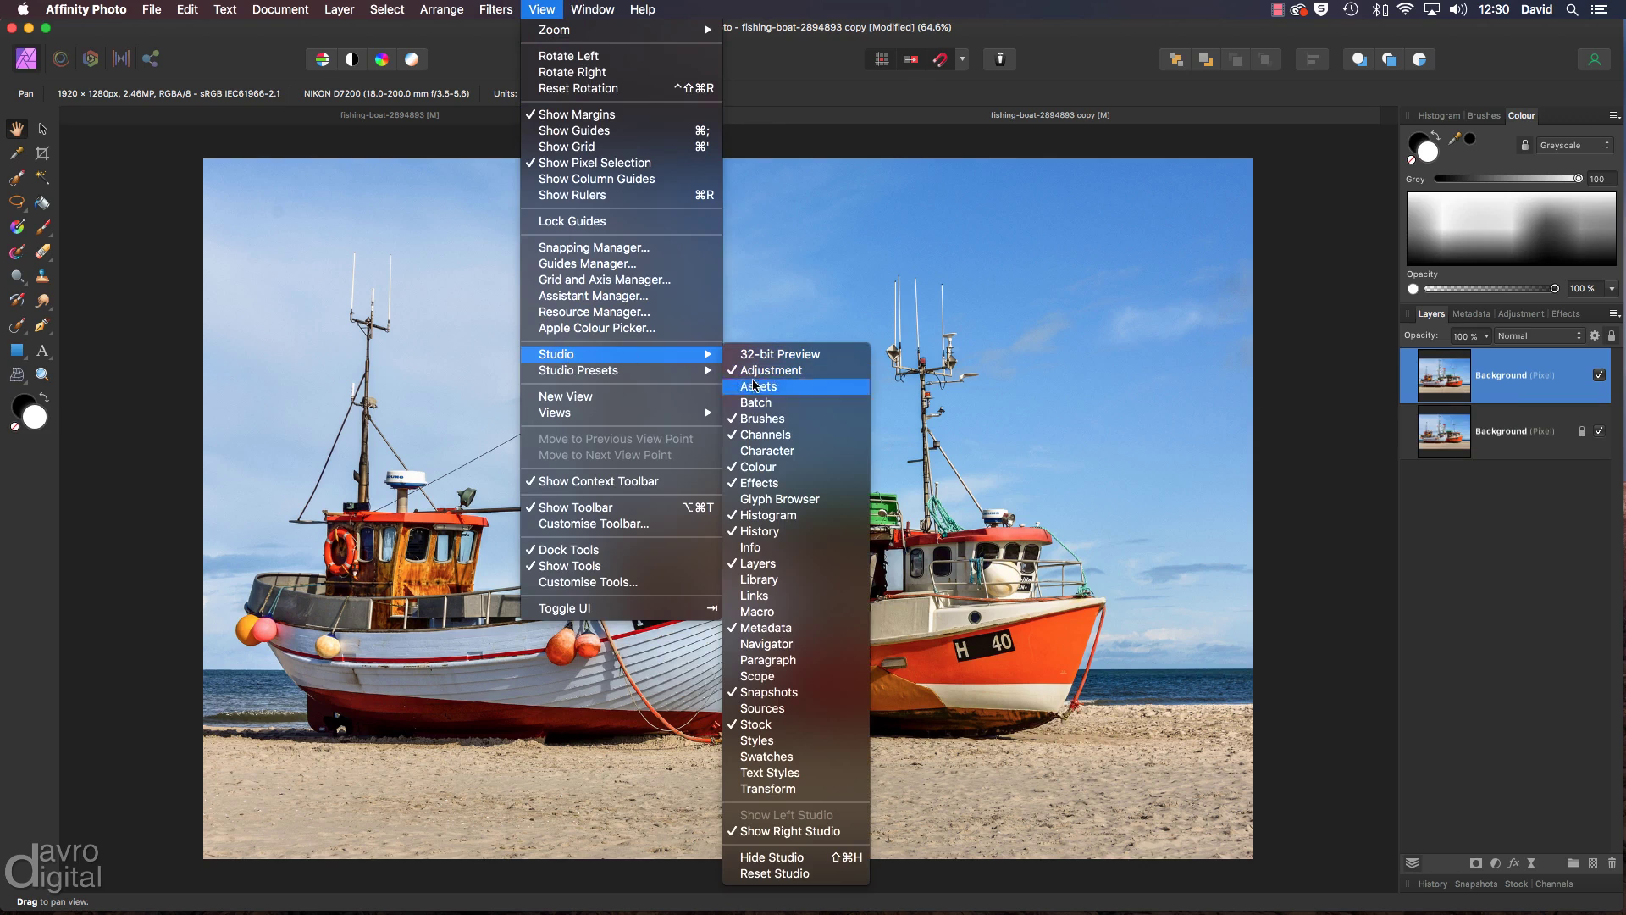
click(756, 580)
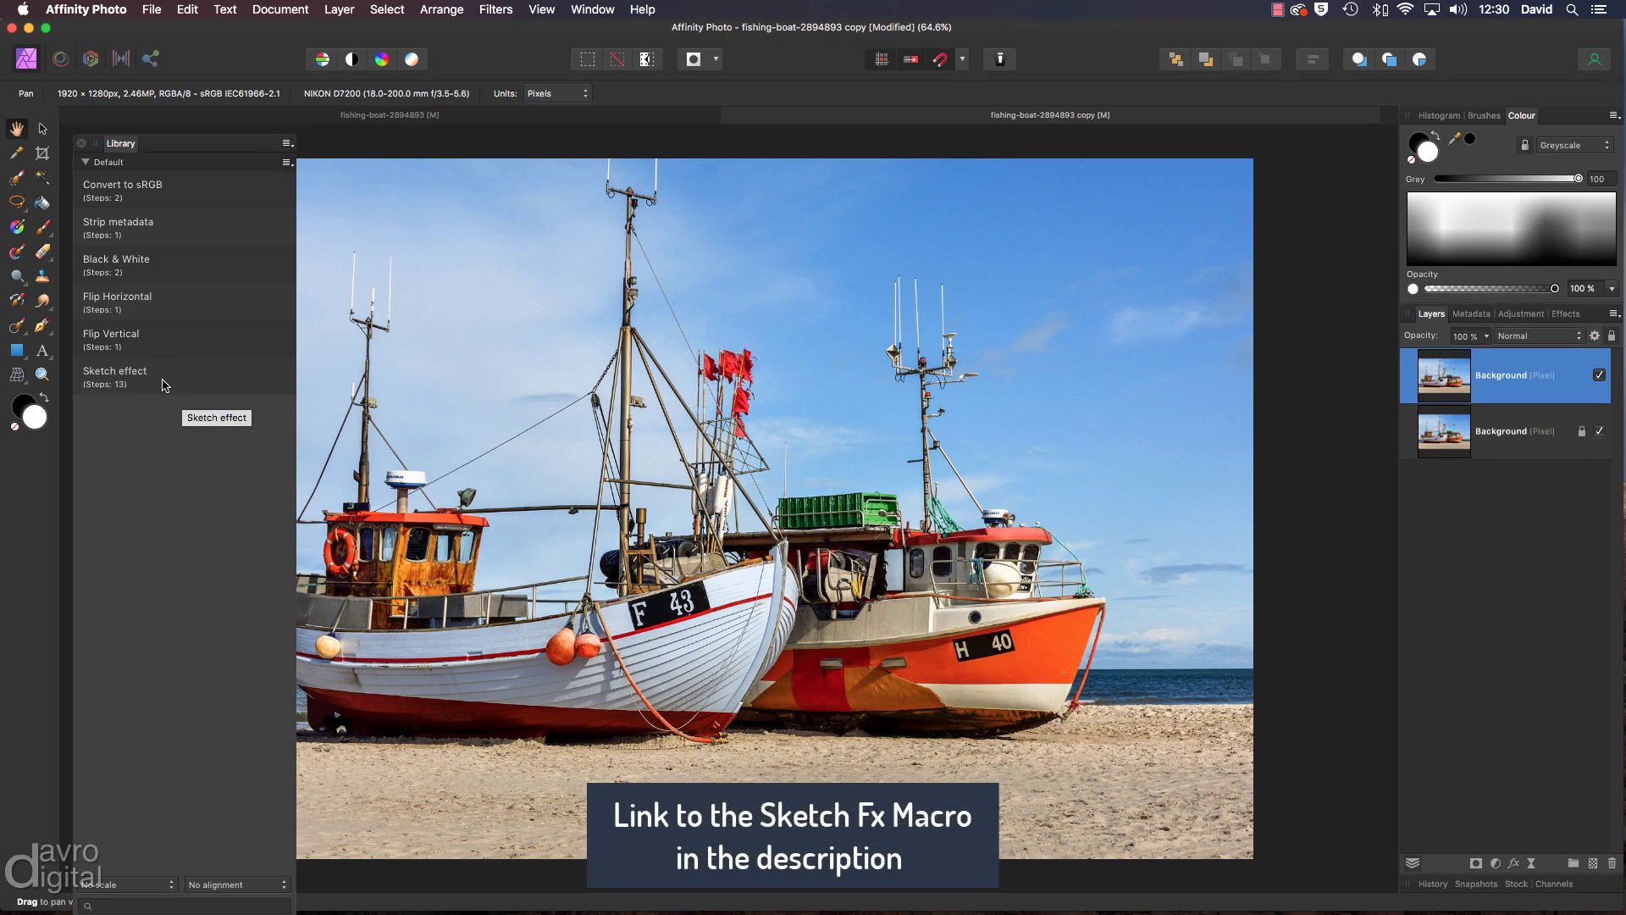
click(165, 385)
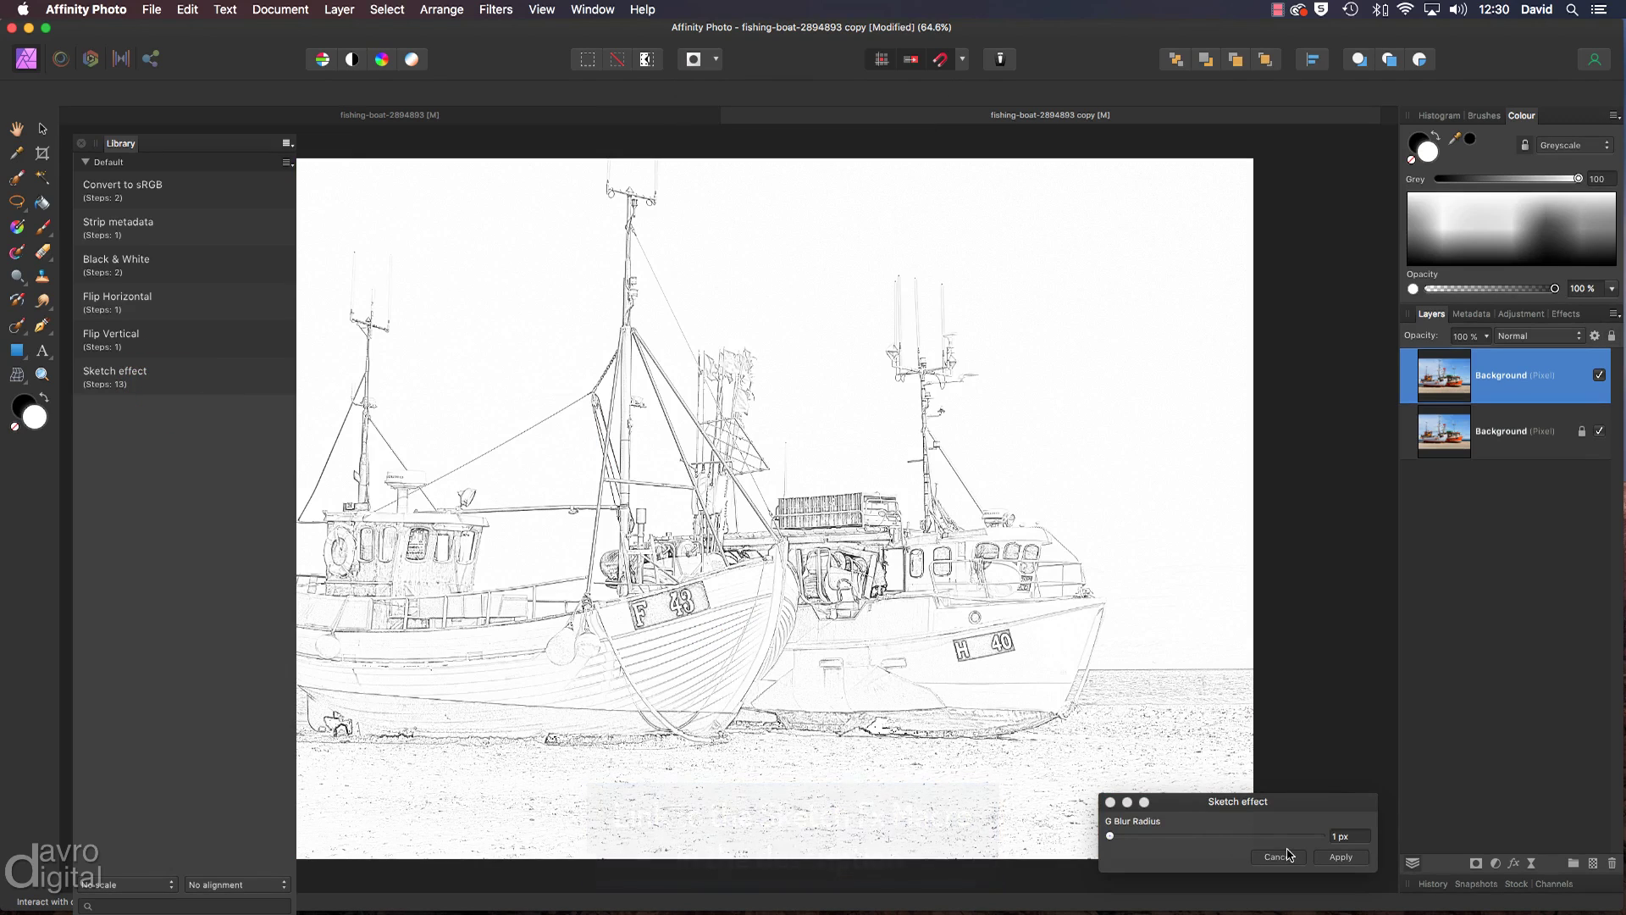
click(1339, 858)
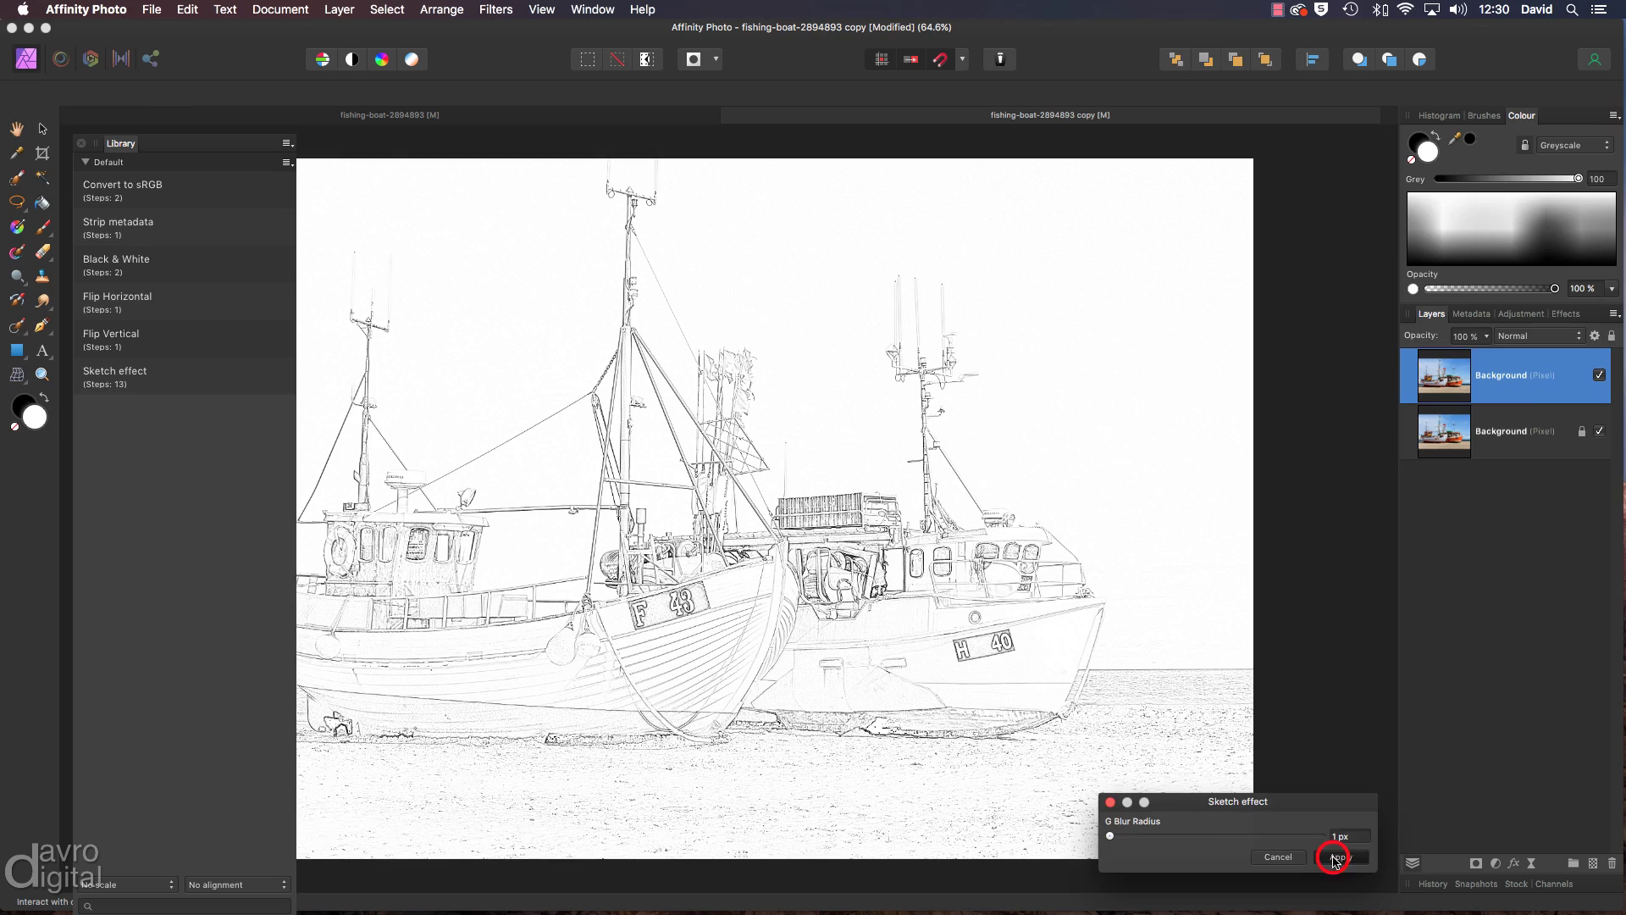
click(81, 143)
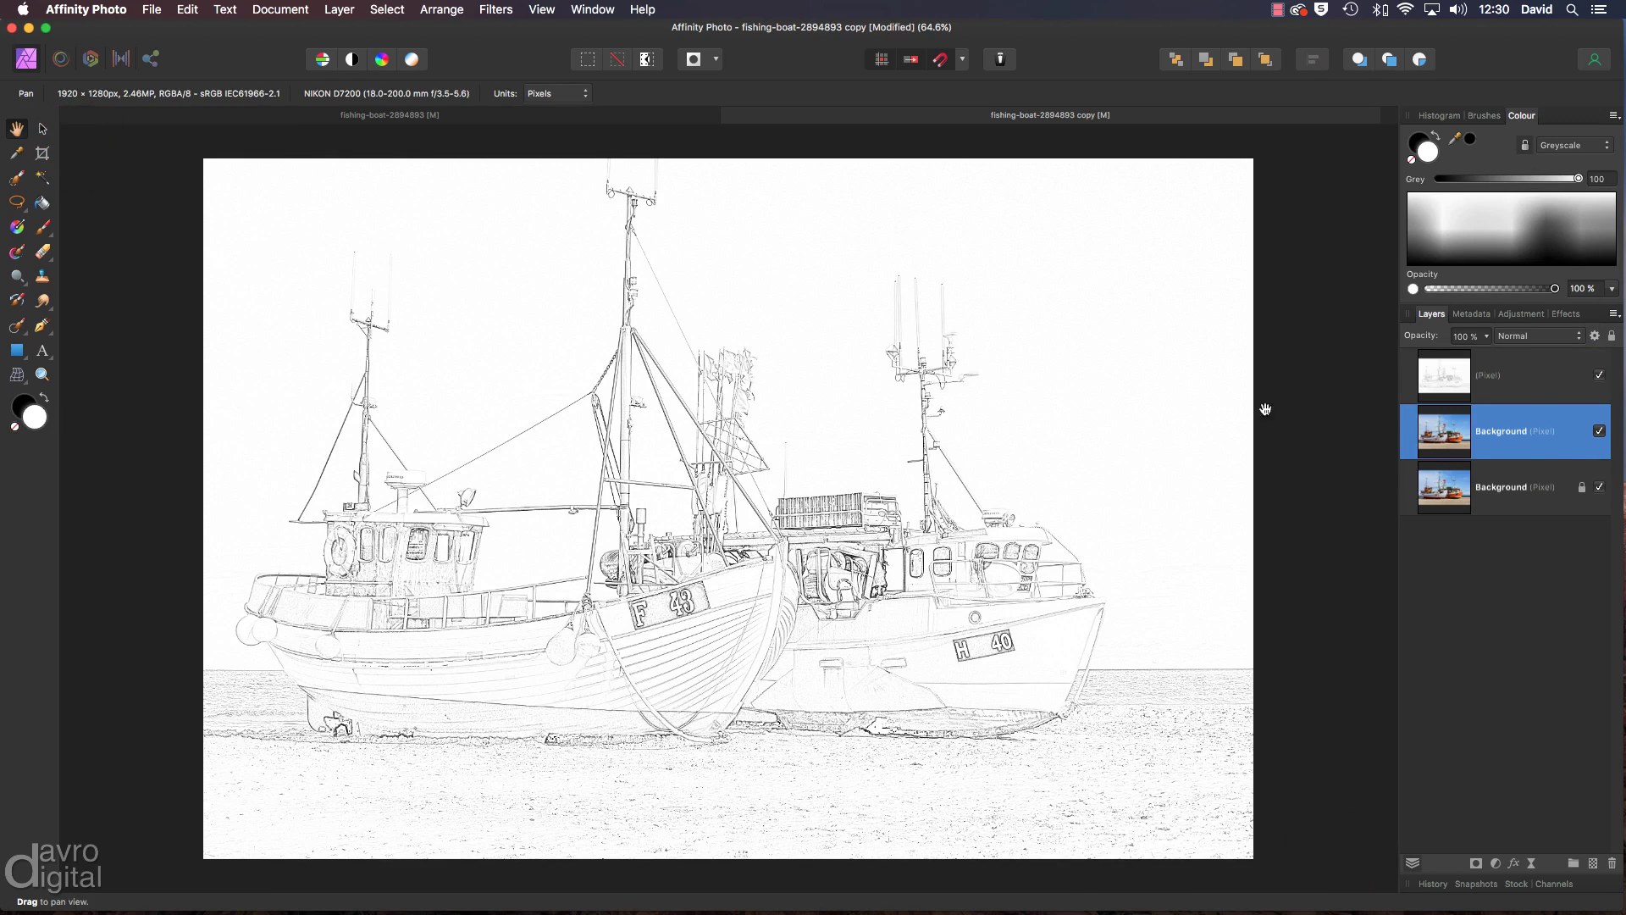
click(1535, 388)
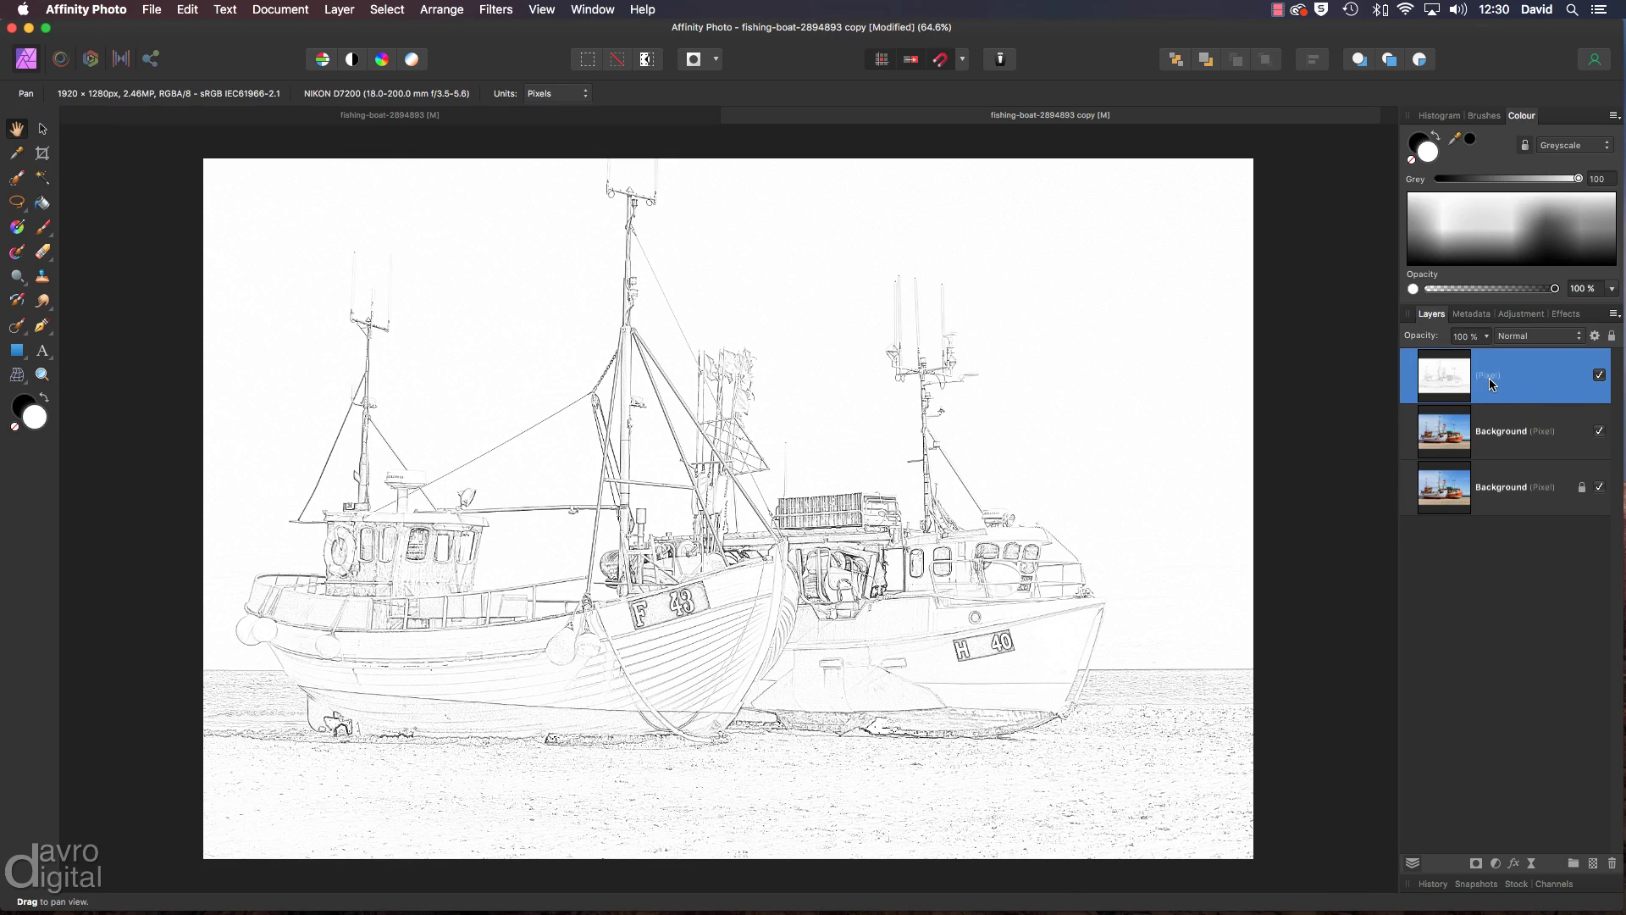
Rename the top layer 'Sketch' and set its blend mode to Multiply
double_click(1489, 383)
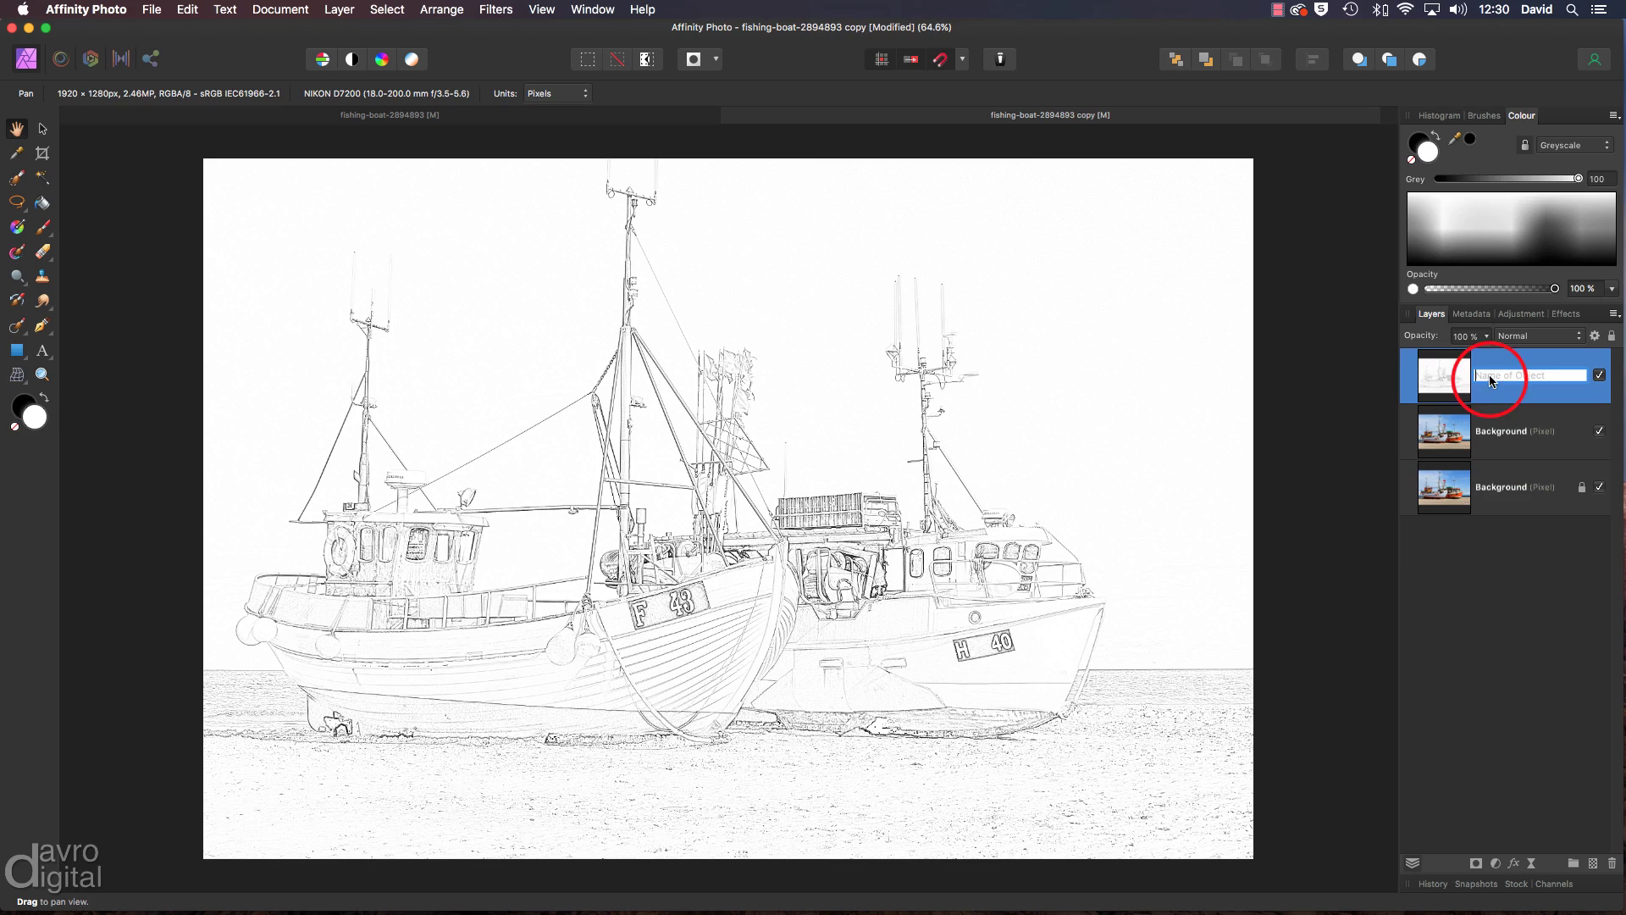
text(S)
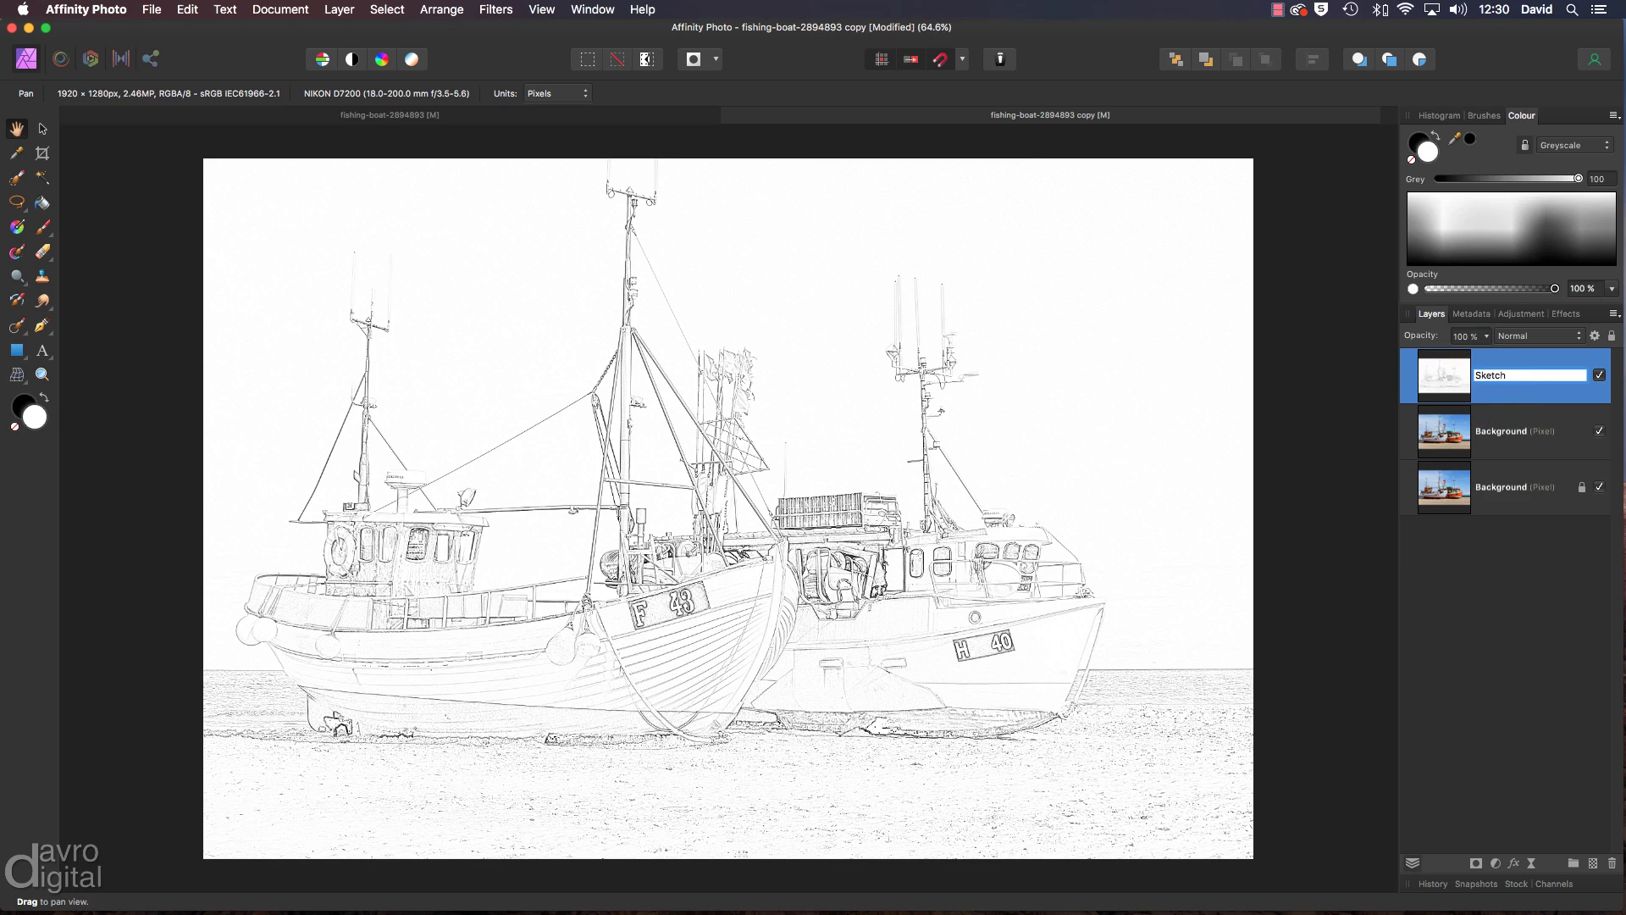
text(ketch)
key(Return)
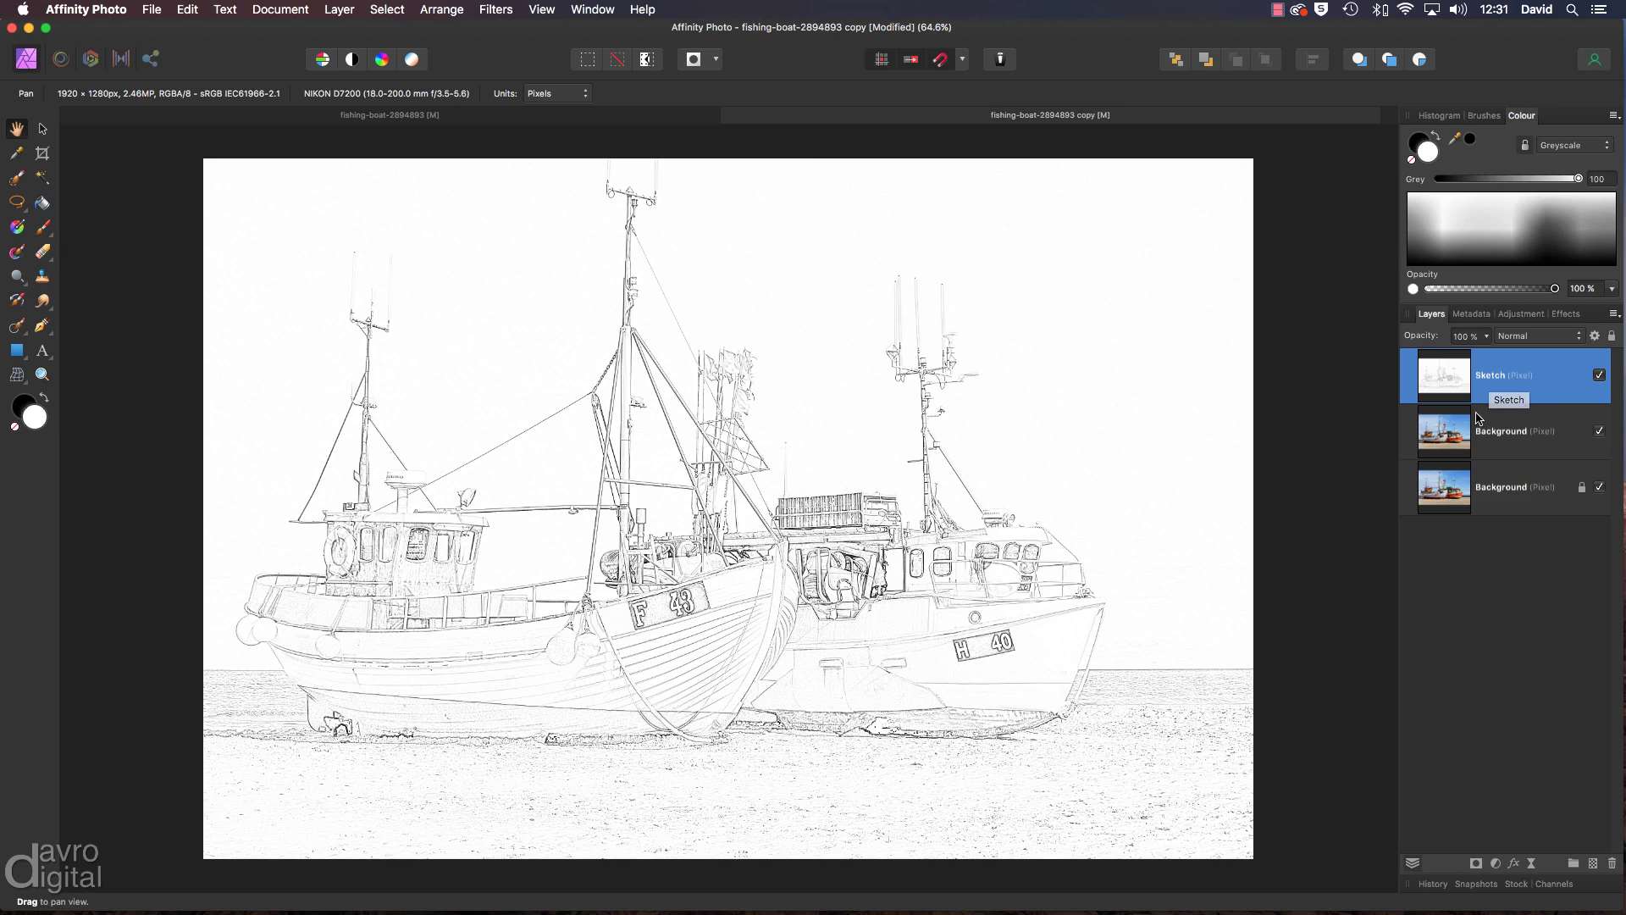
click(1521, 338)
click(1520, 371)
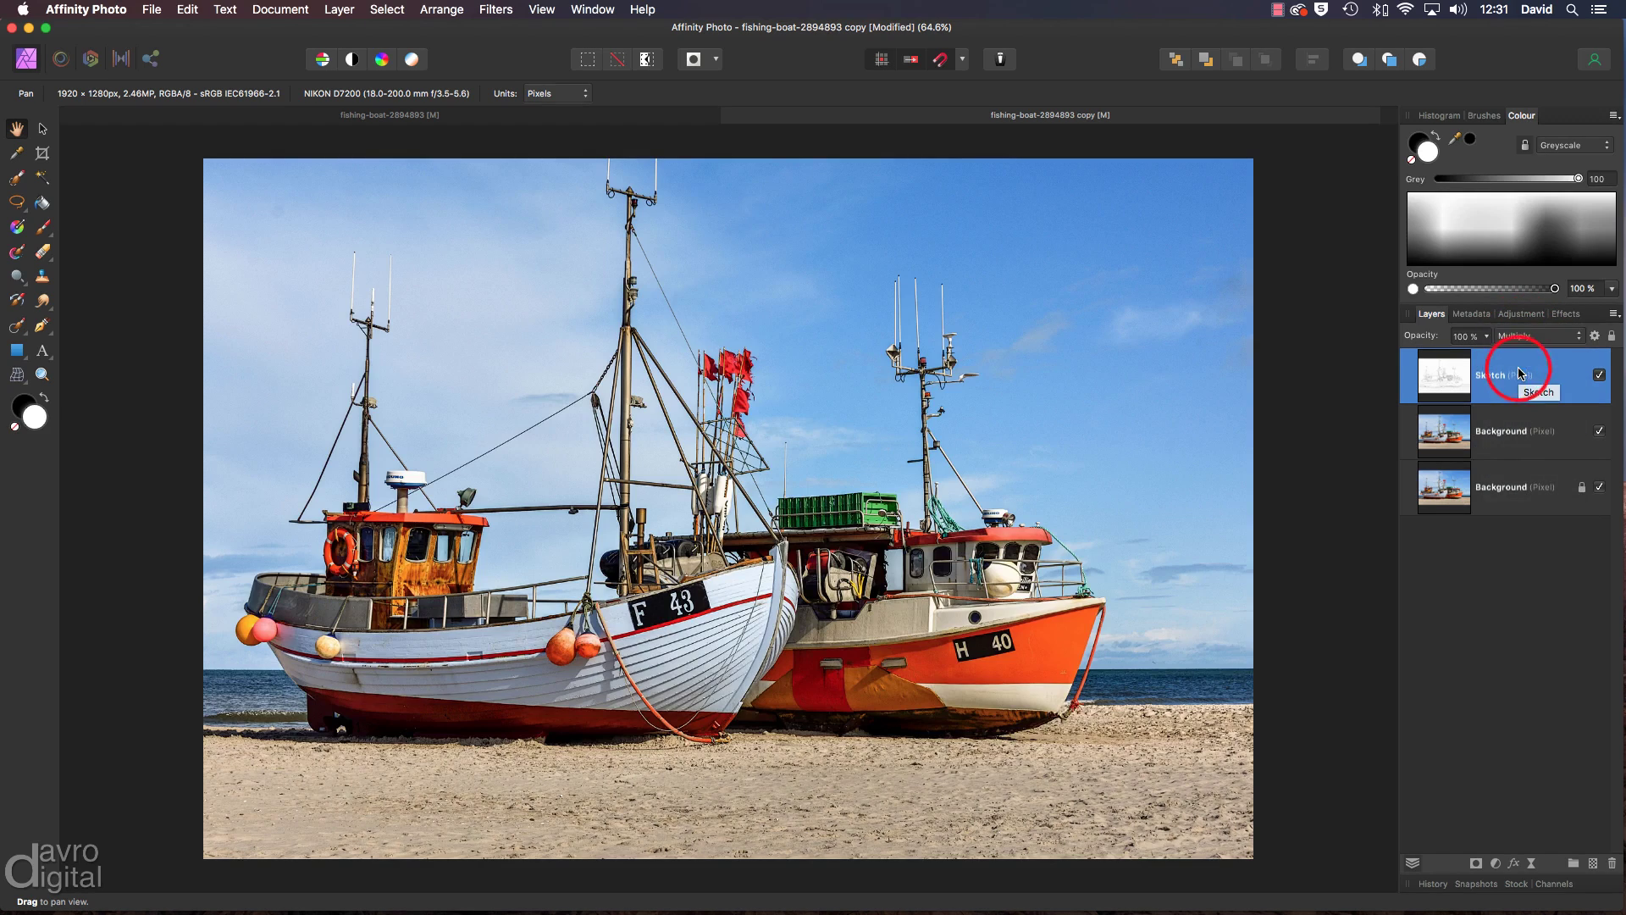
Tone-map the Background copy with the James Ritson Customs 'Running A Fever' preset
click(1516, 432)
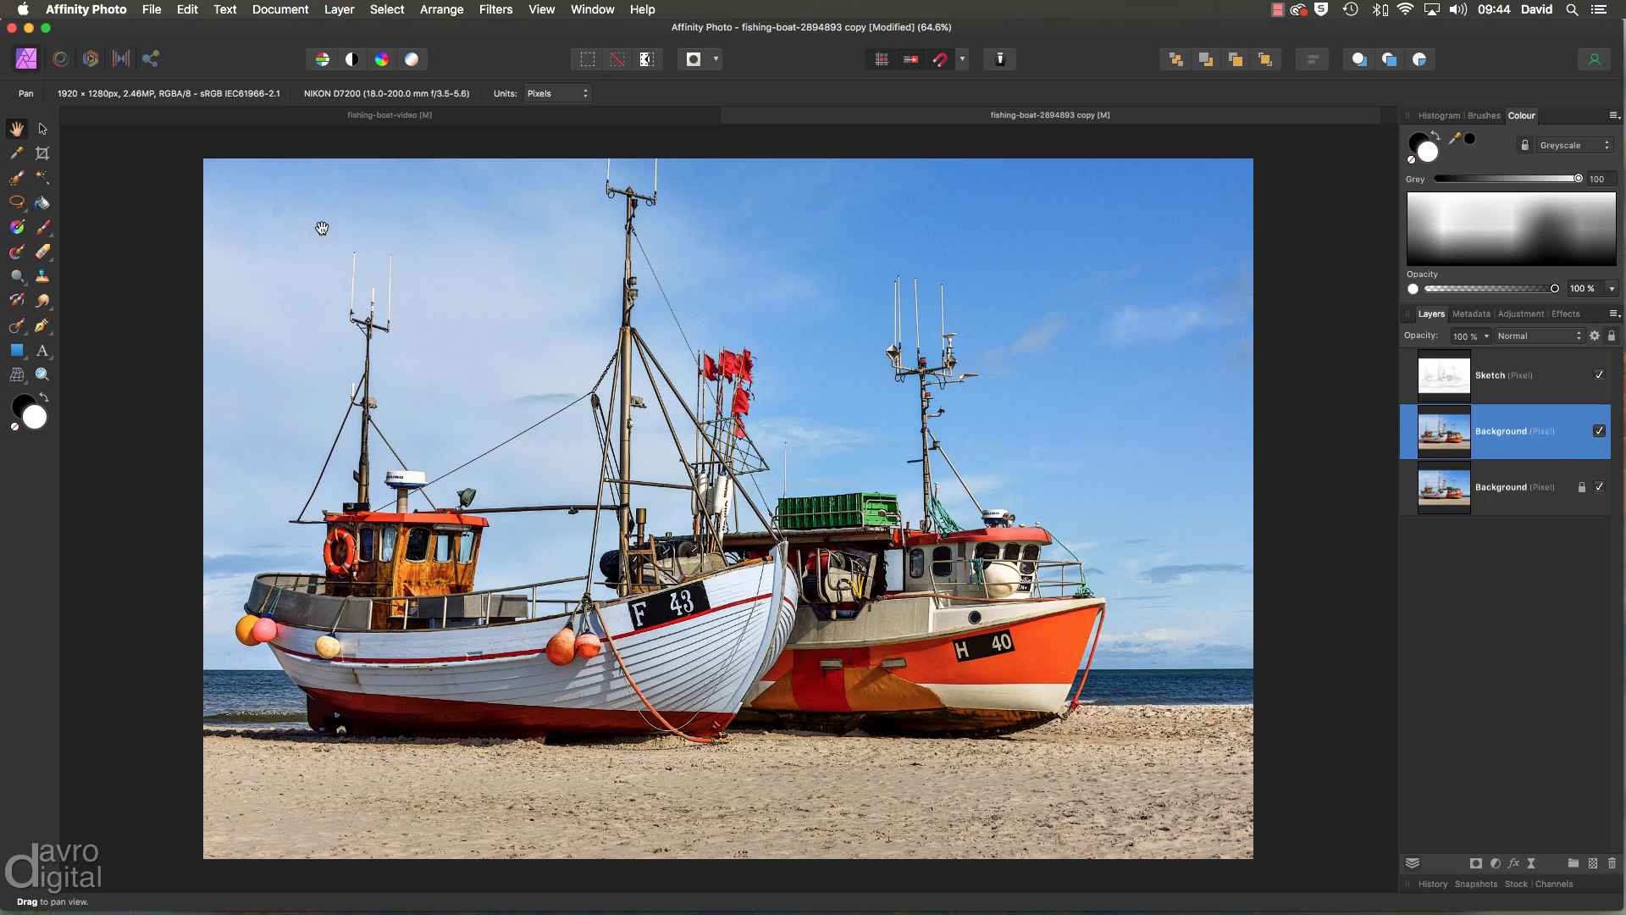
click(119, 60)
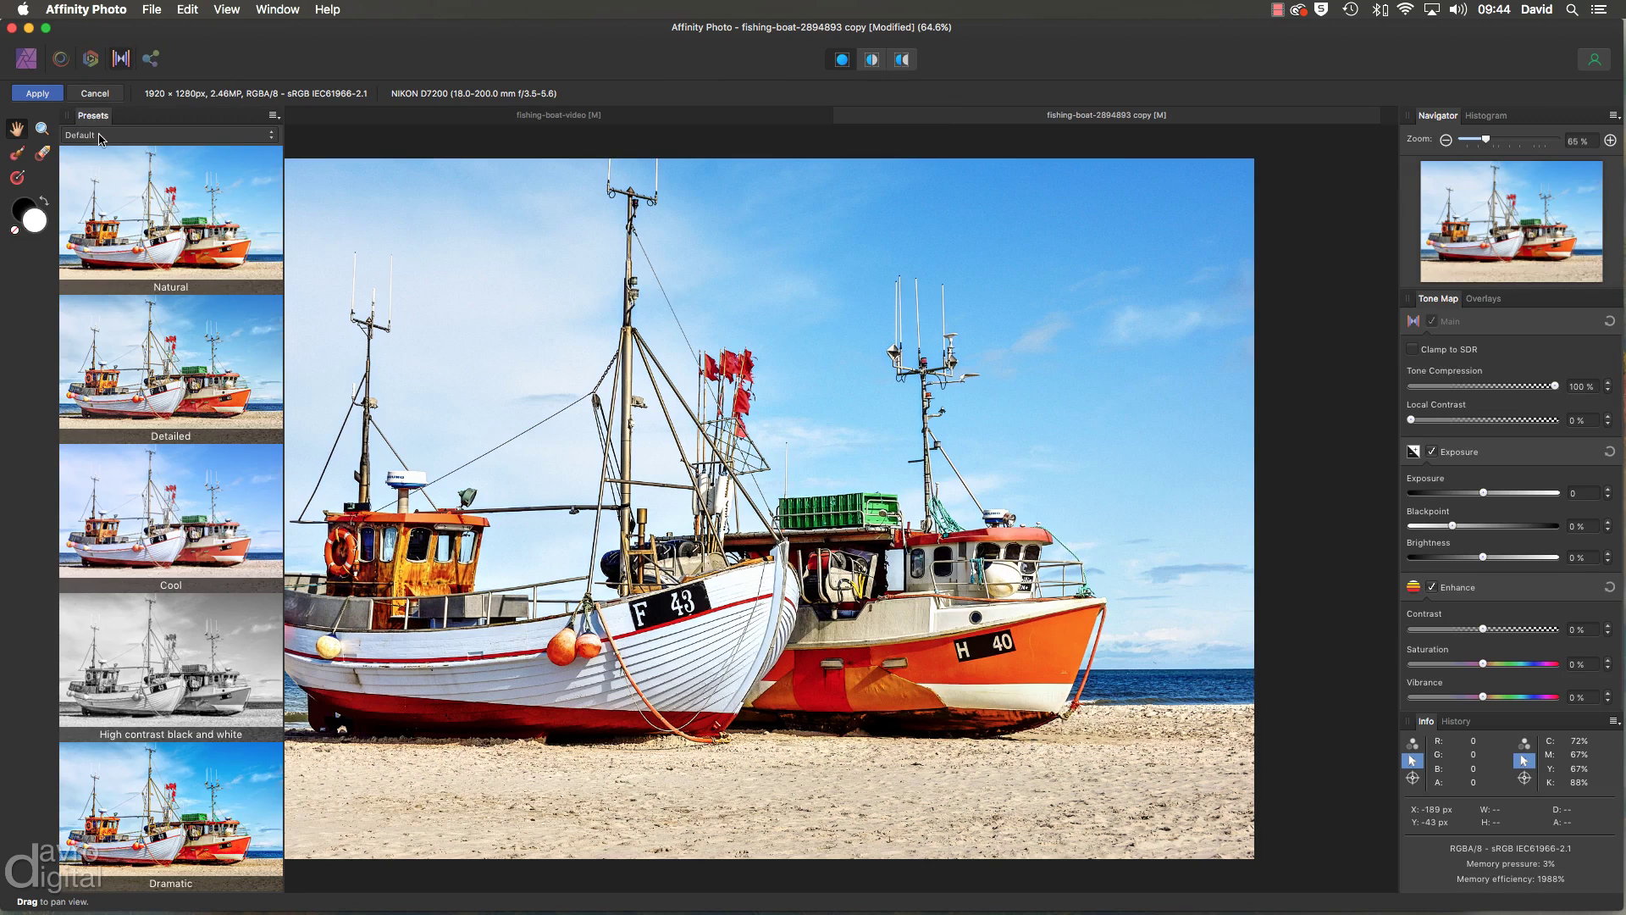
click(82, 137)
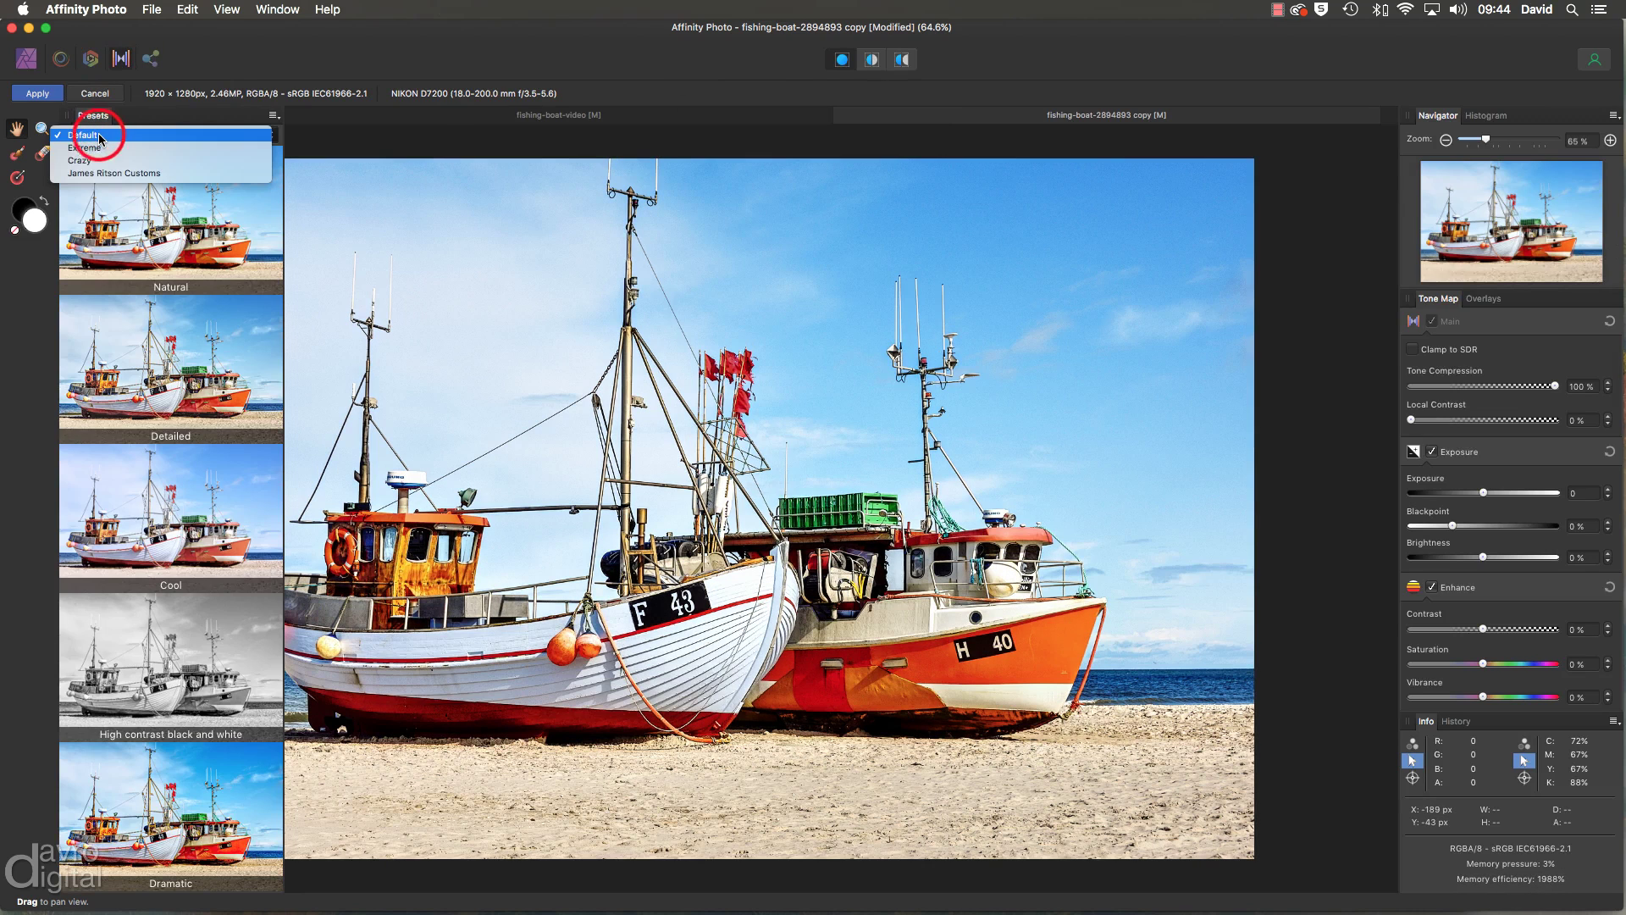
click(128, 174)
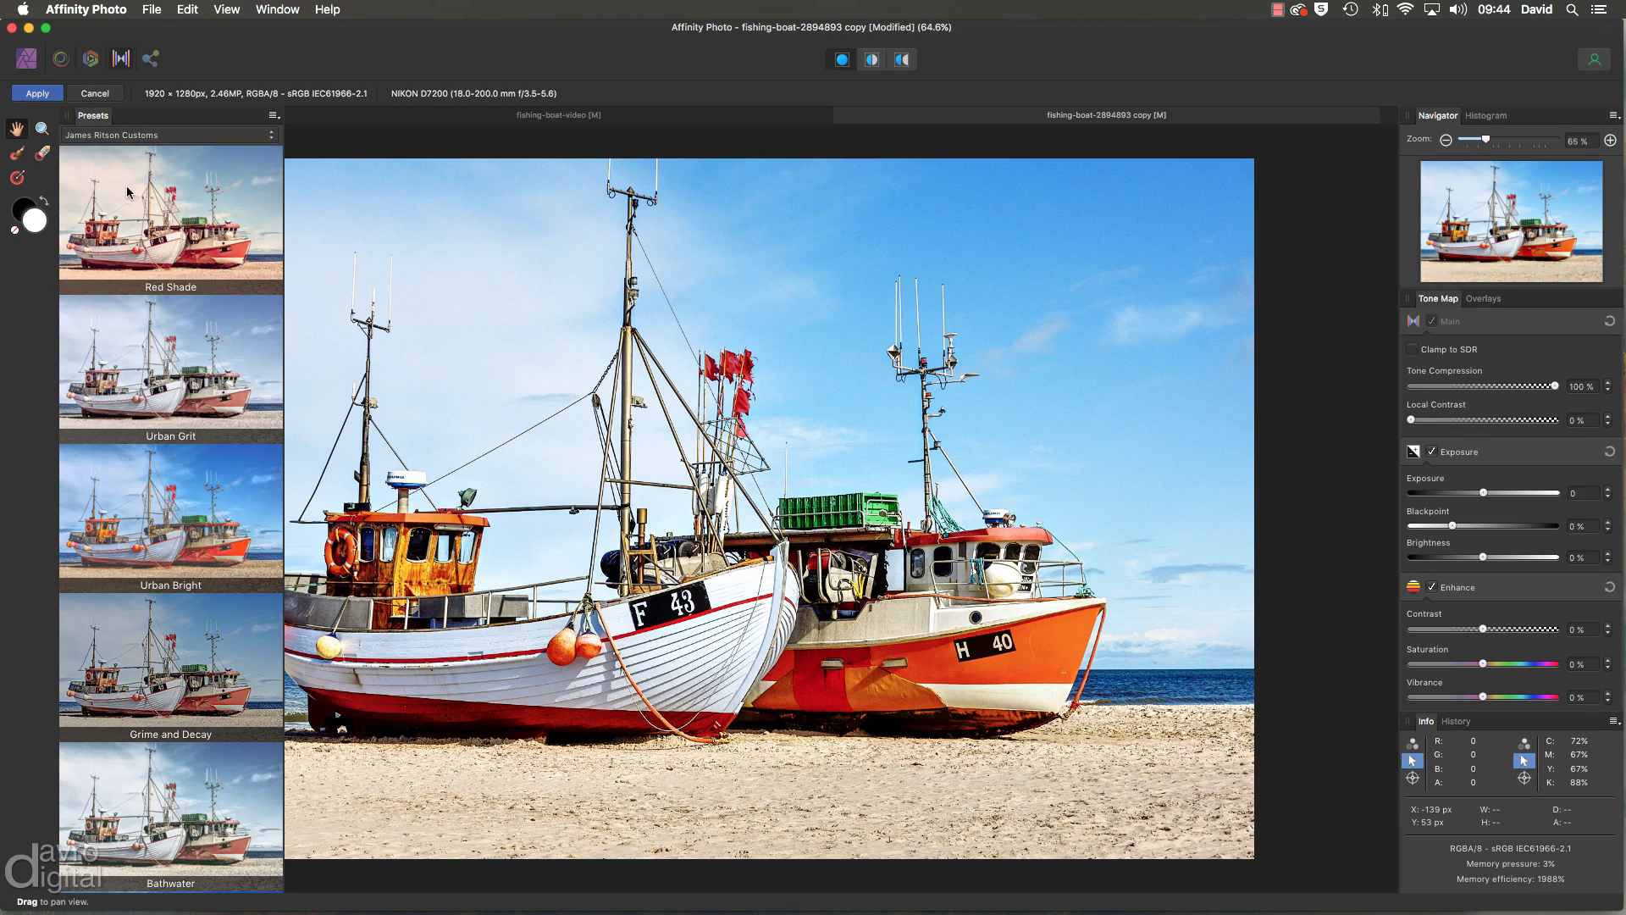
scroll(137, 235, down, 5)
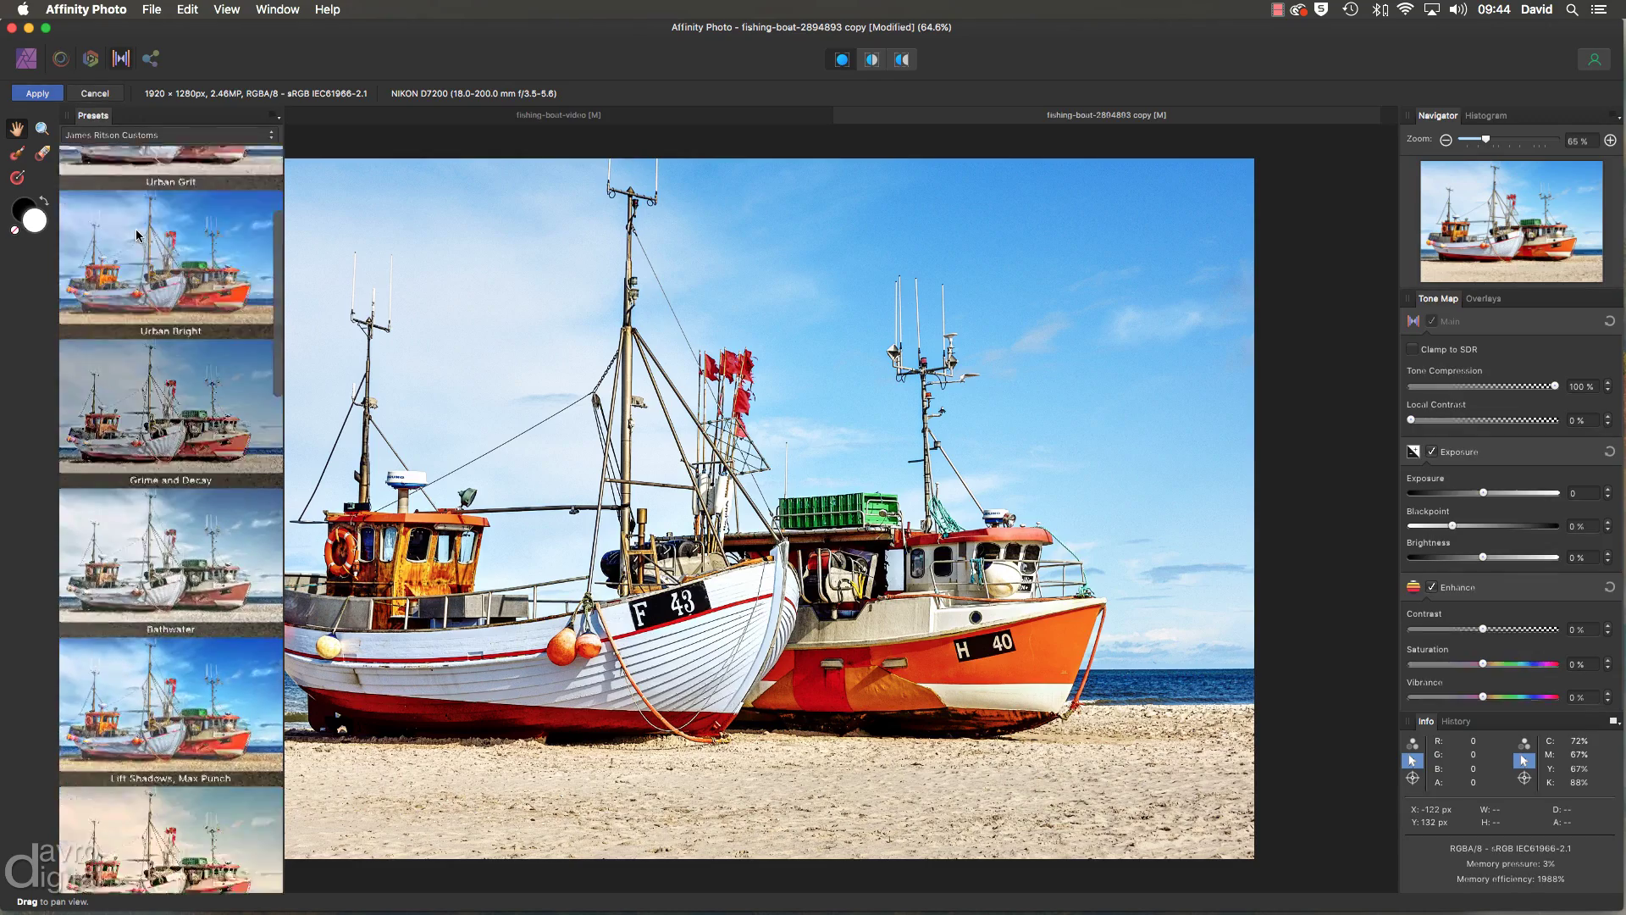
scroll(137, 236, down, 5)
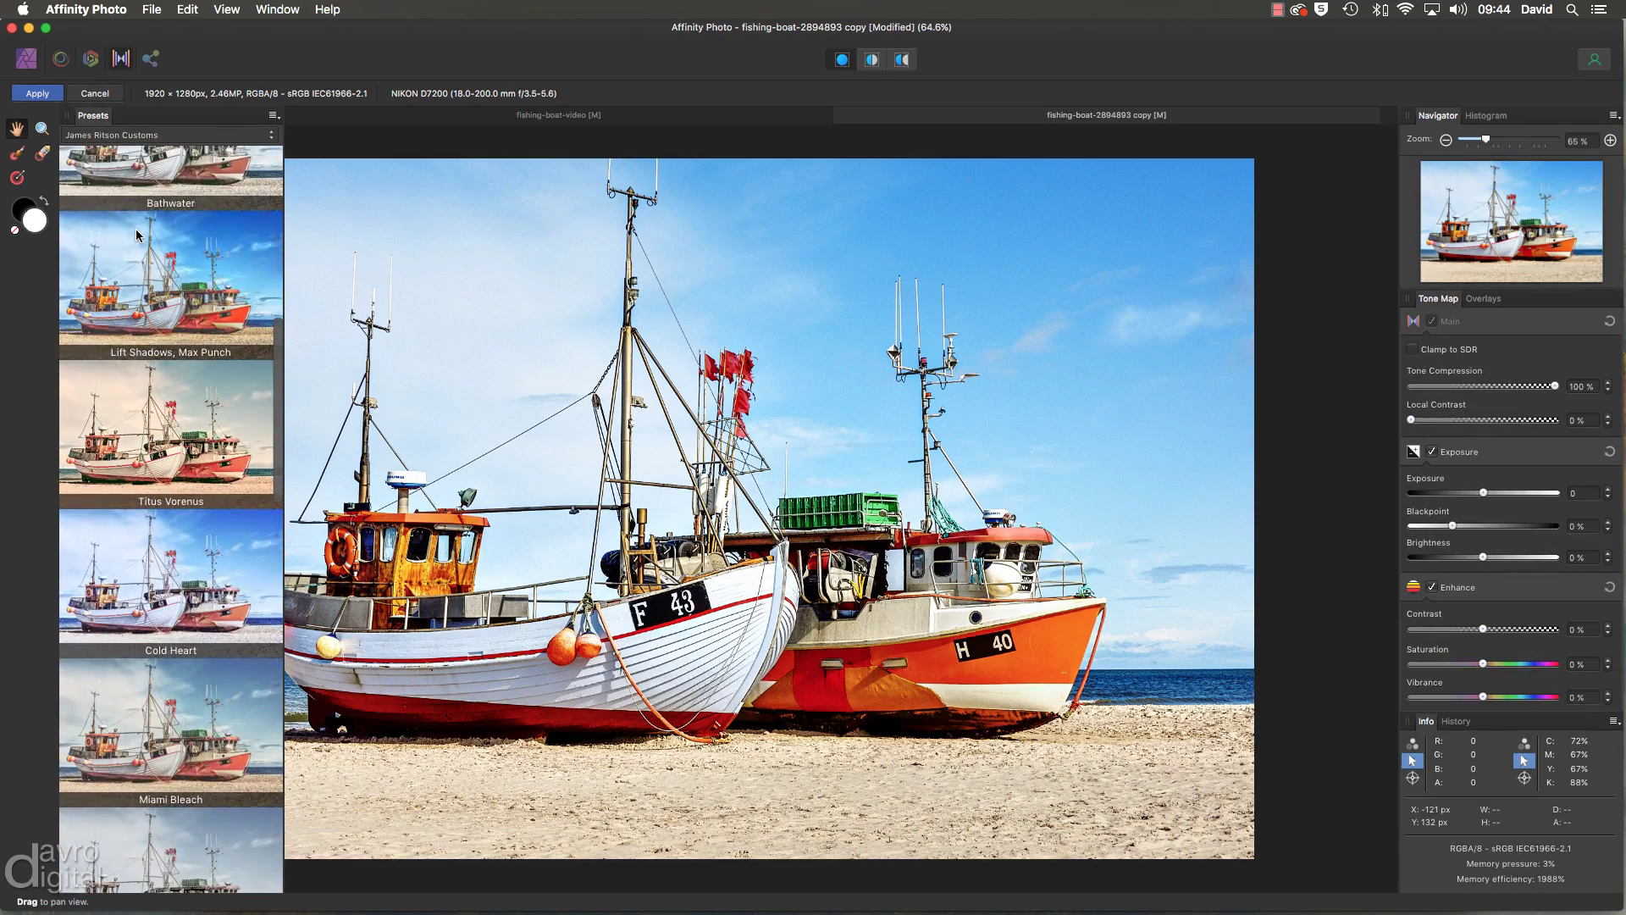
scroll(138, 236, down, 5)
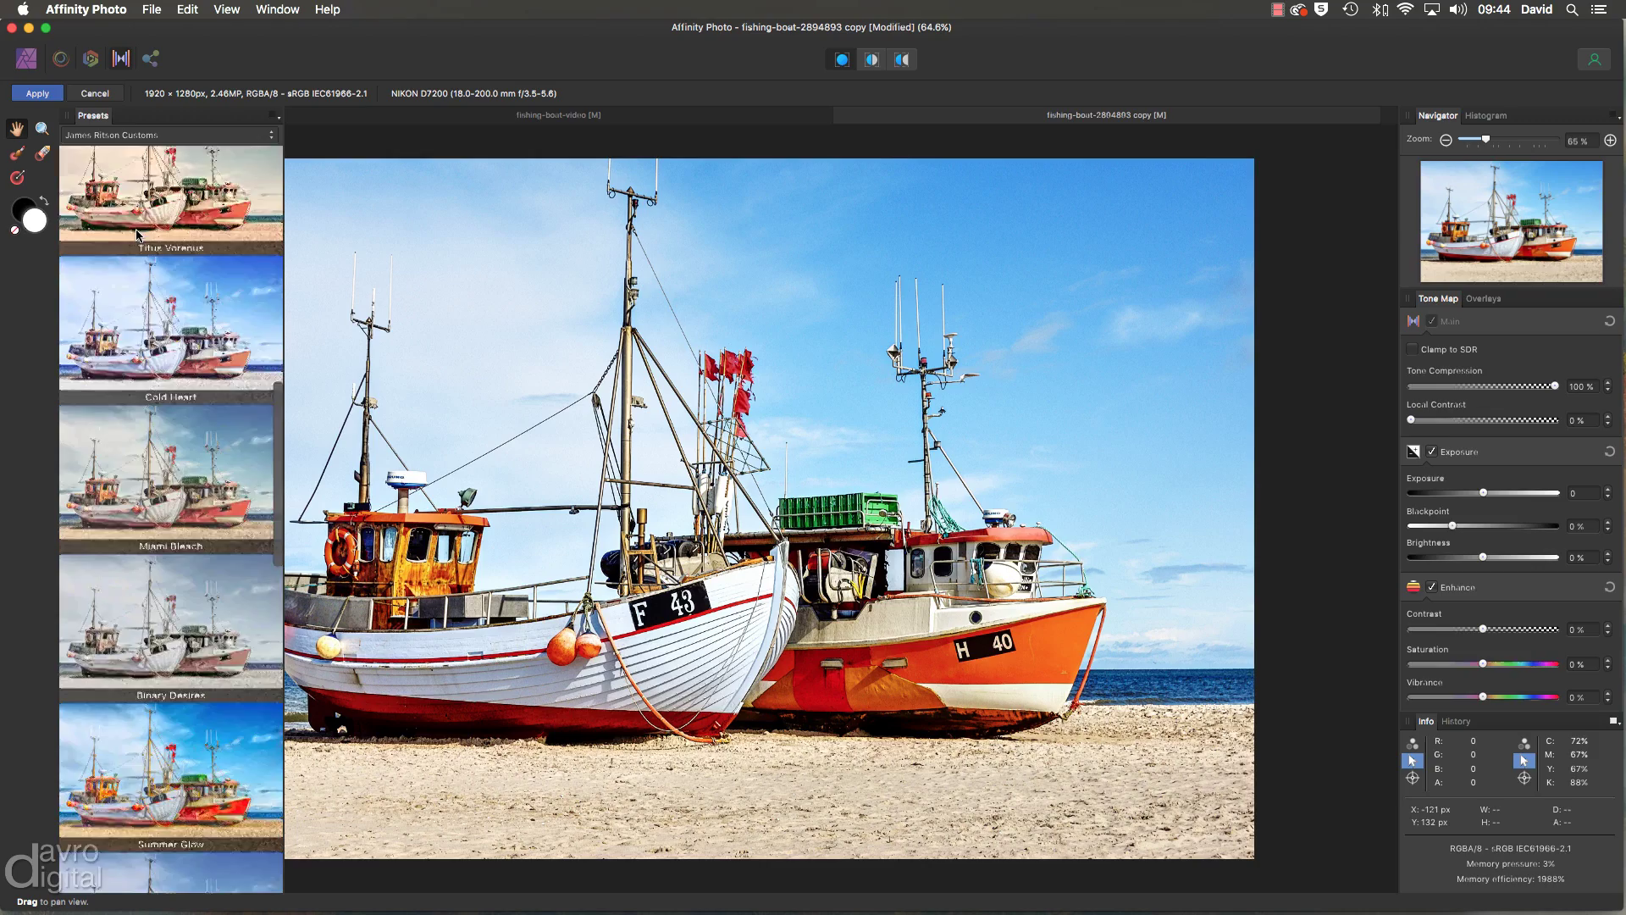
scroll(137, 235, down, 5)
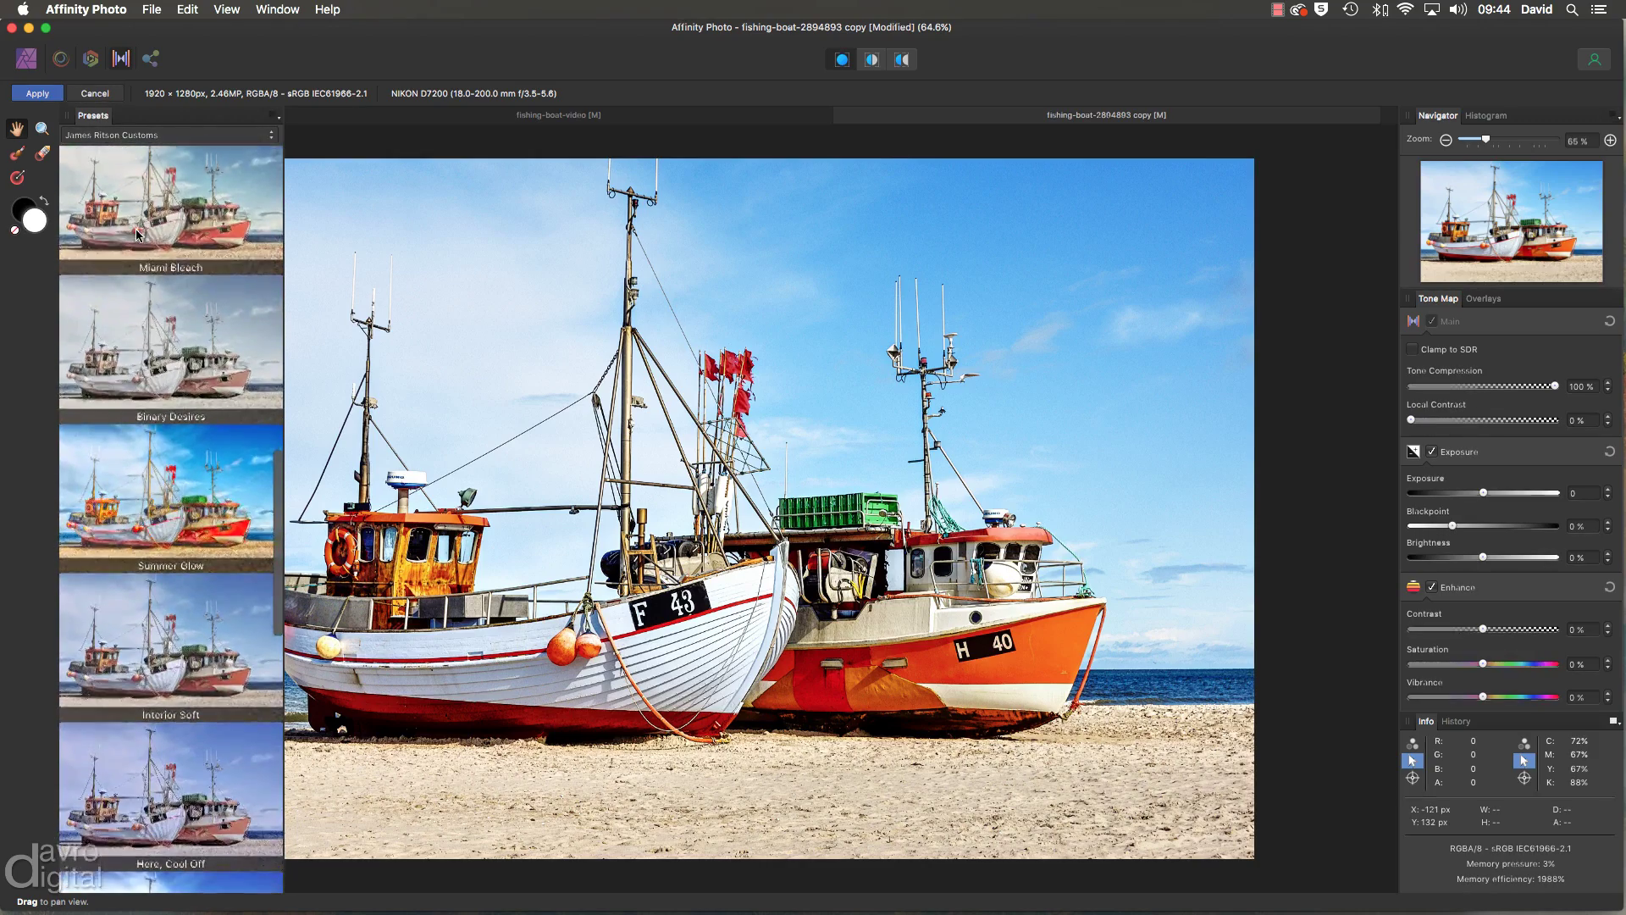
scroll(138, 236, down, 5)
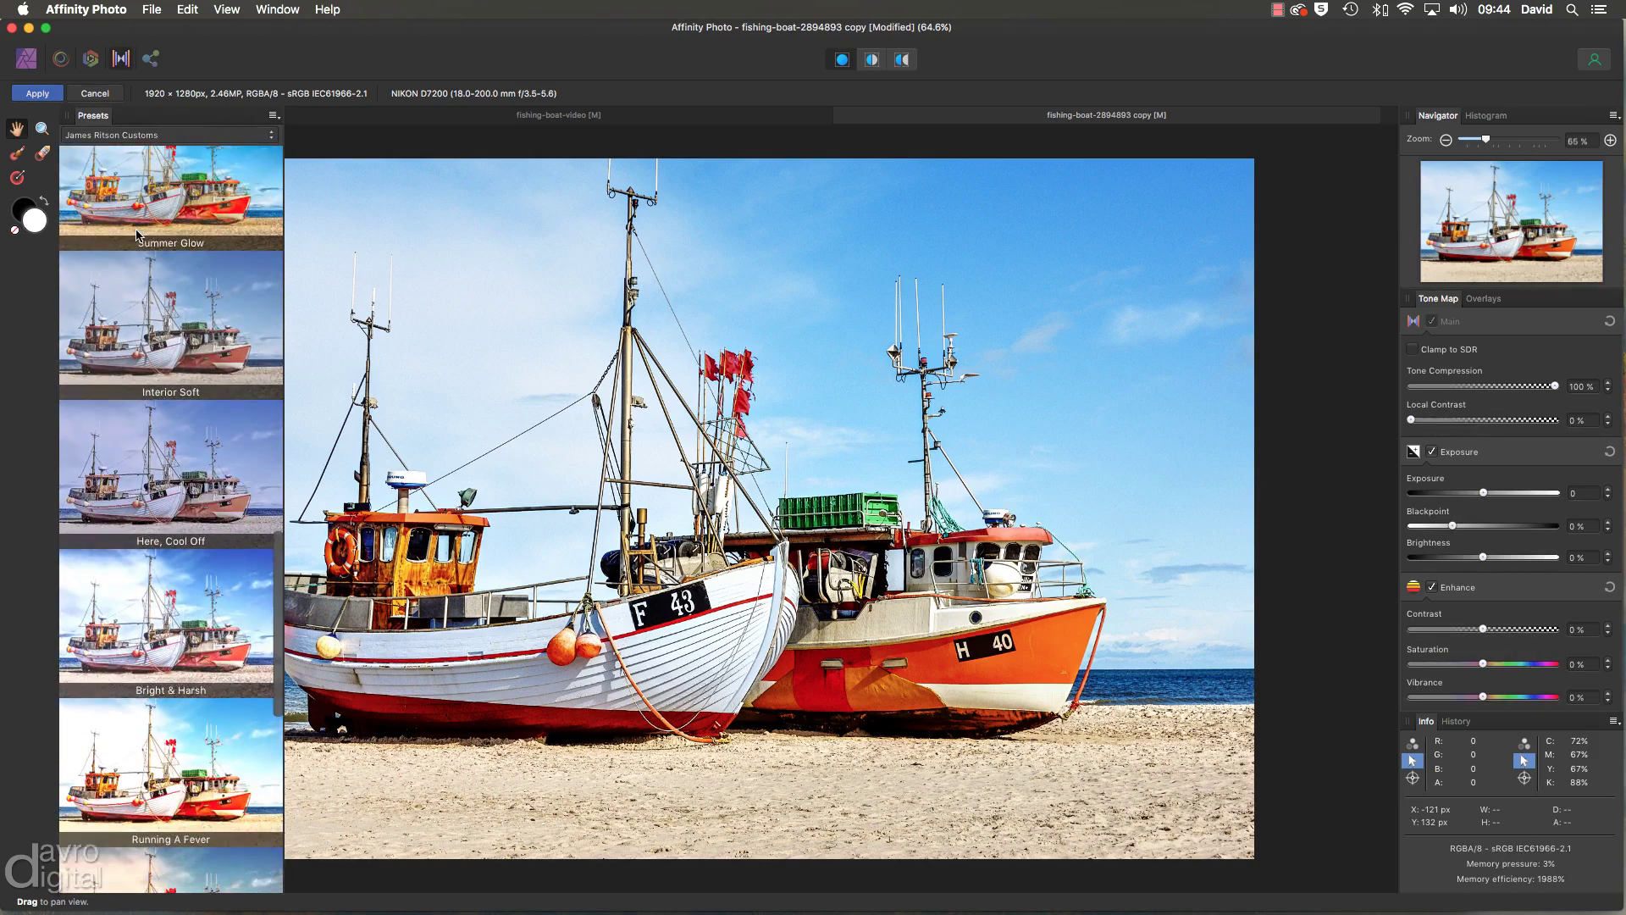
scroll(137, 235, down, 3)
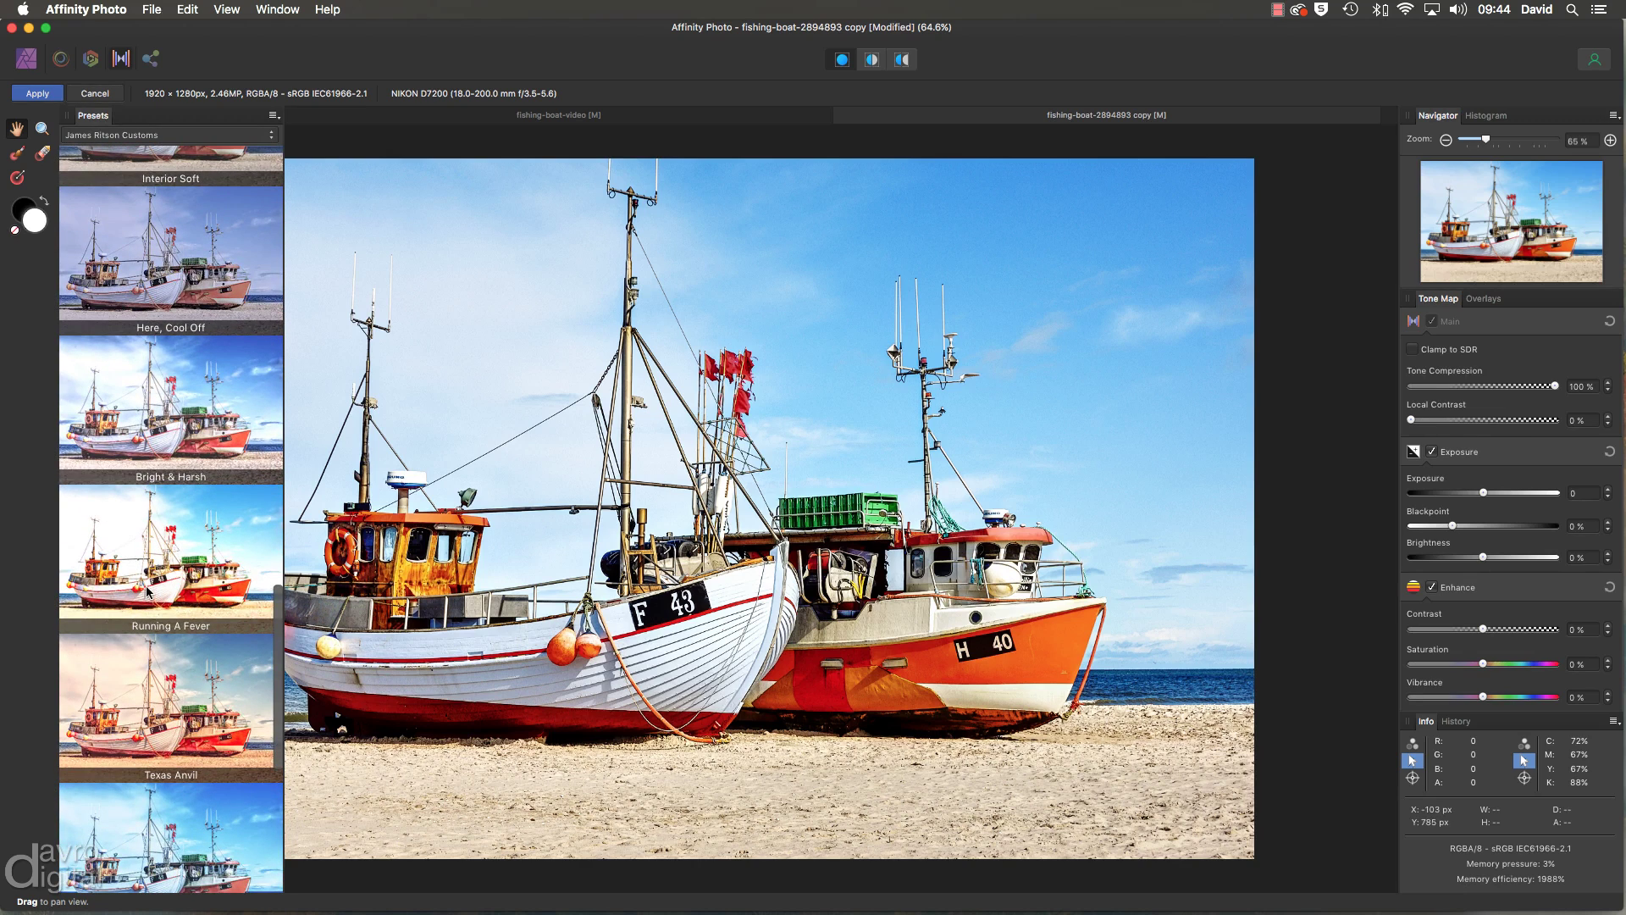
click(148, 591)
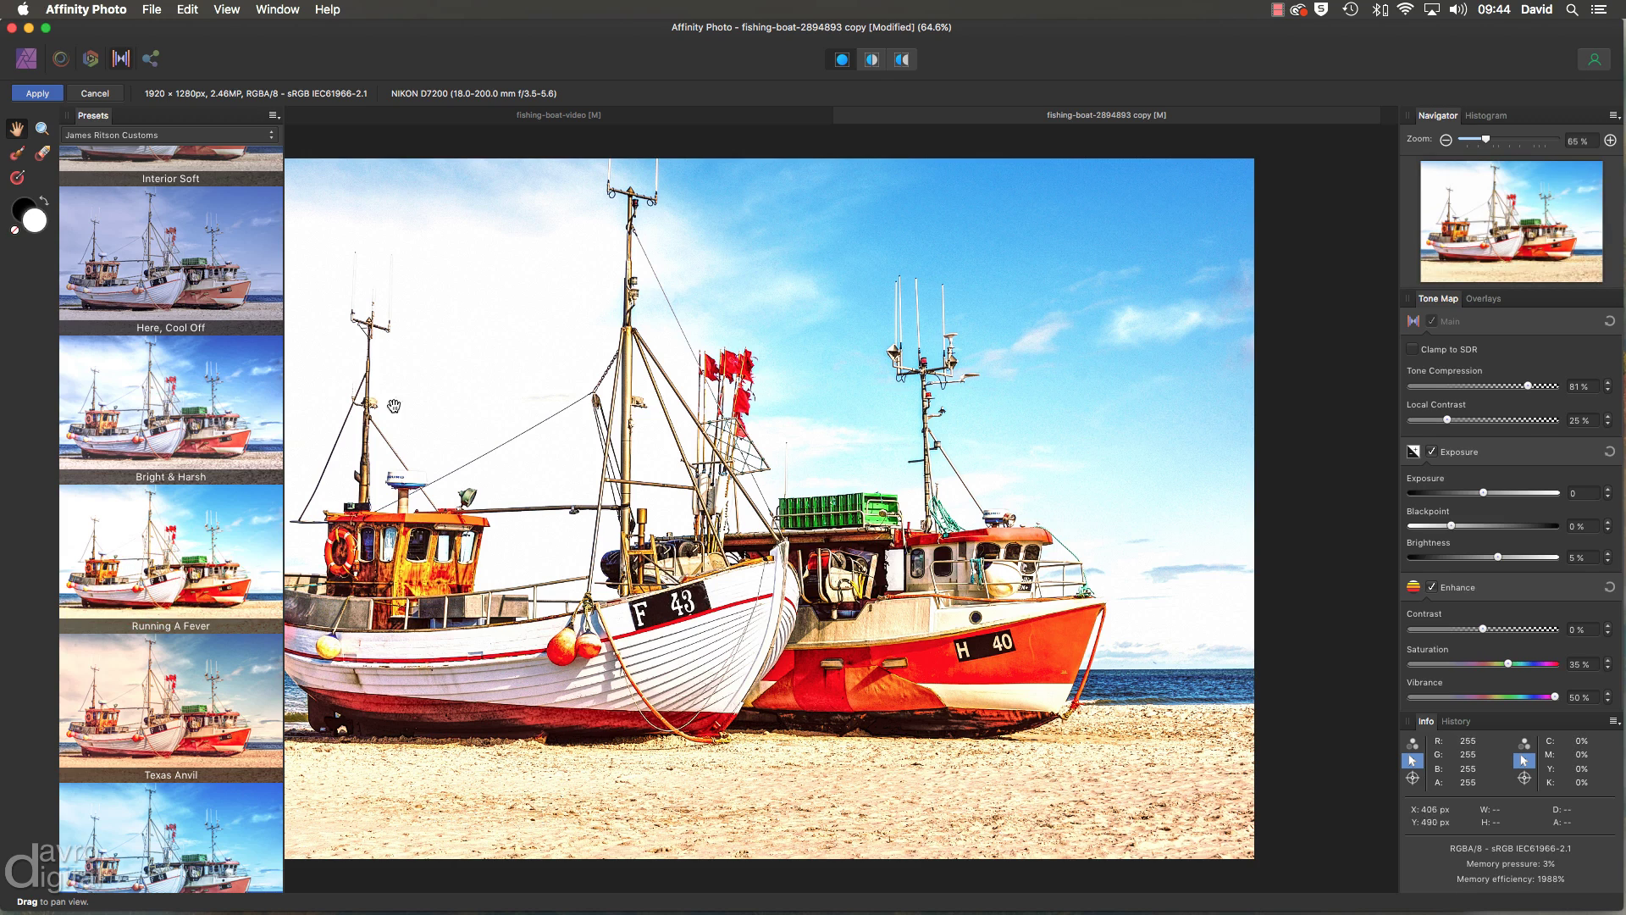
click(37, 94)
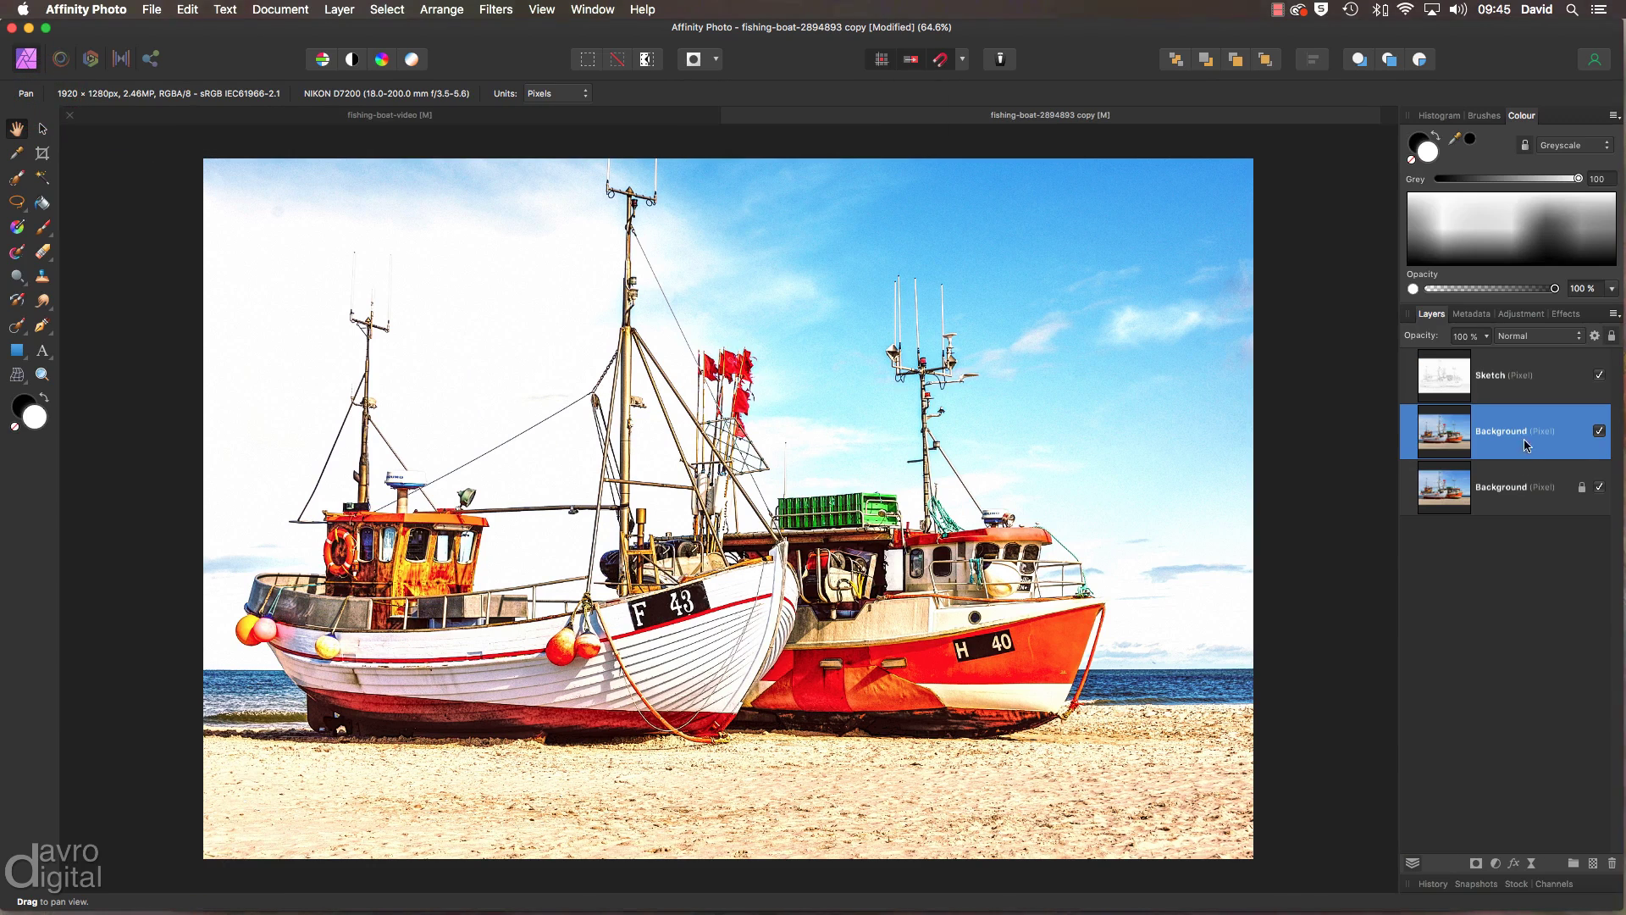
Rename the tone-mapped duplicate layer 'Tone map'
double_click(1512, 433)
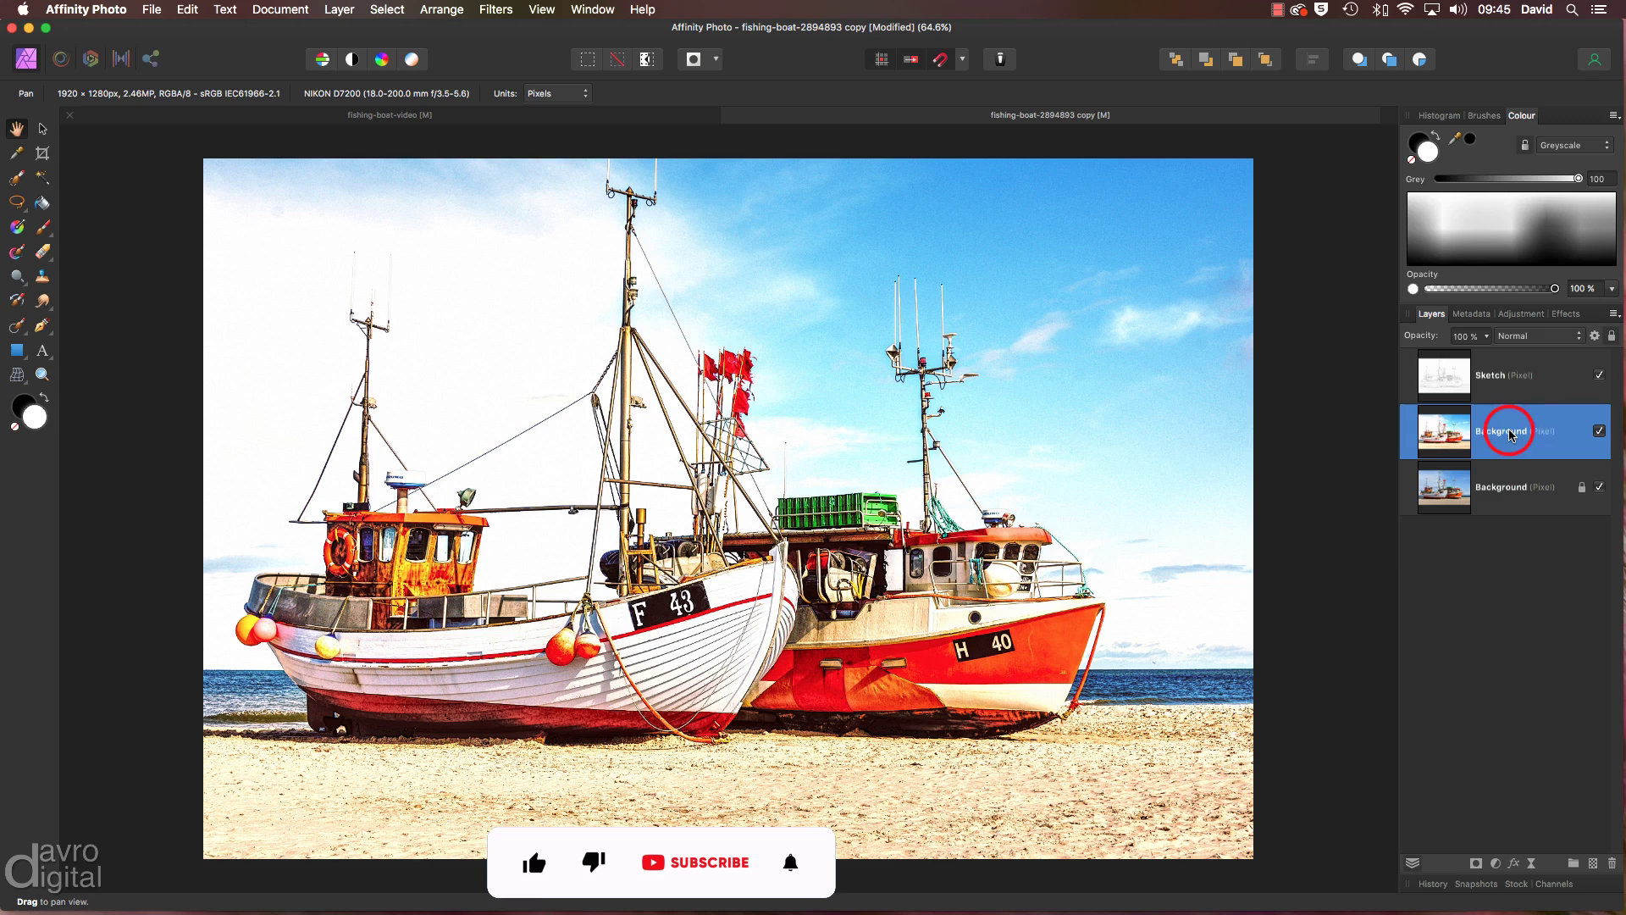
text(T)
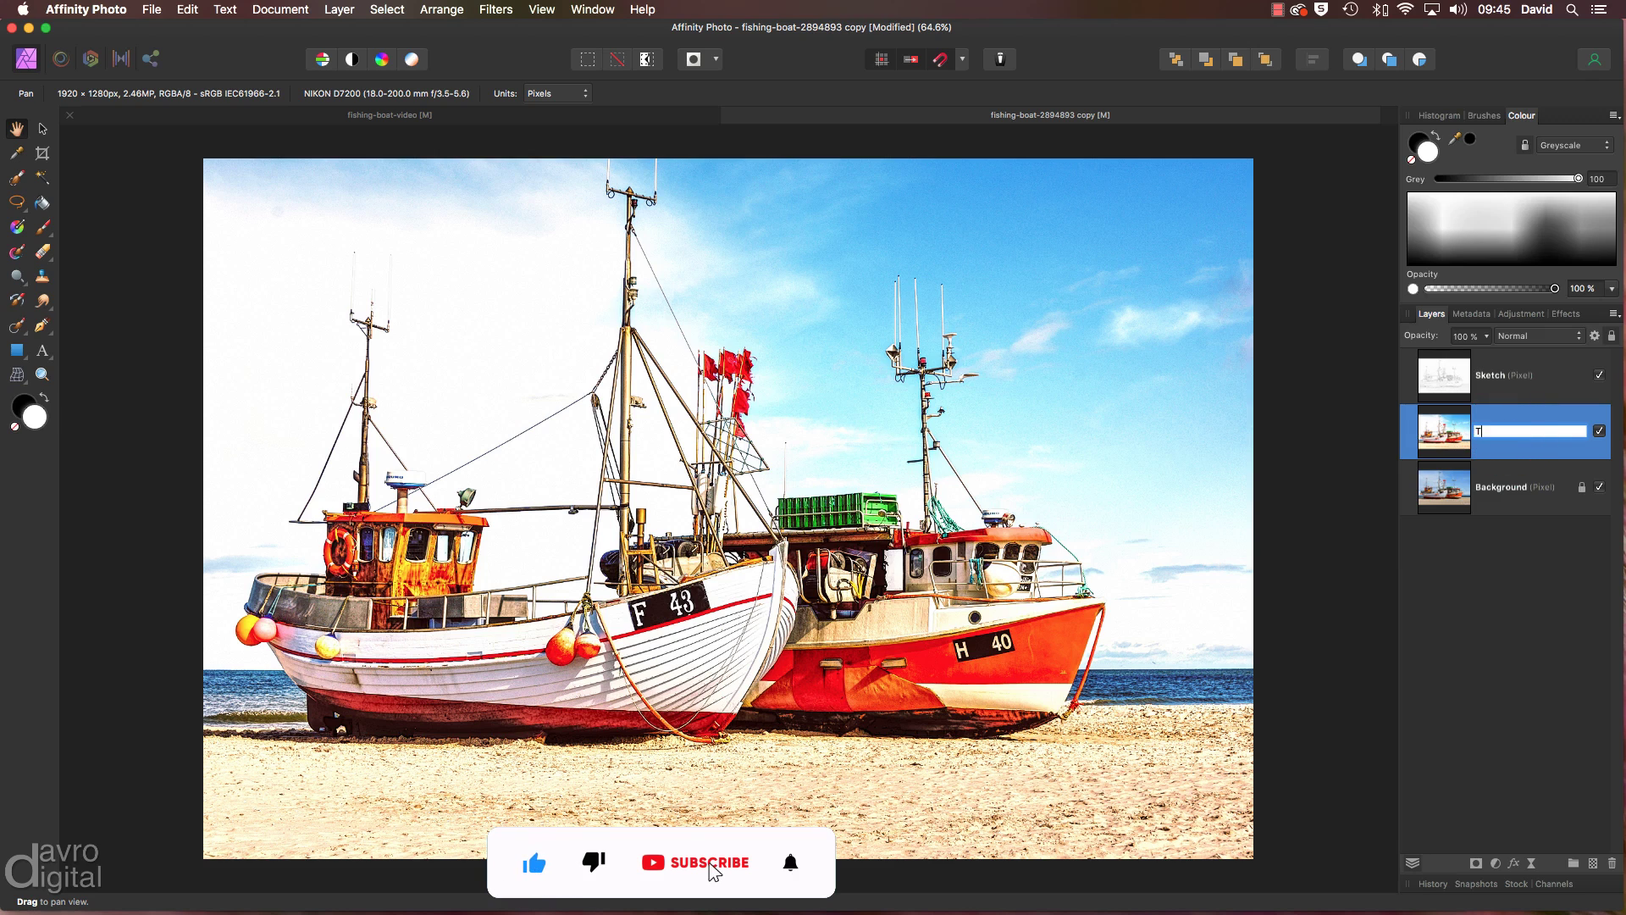
text(one m)
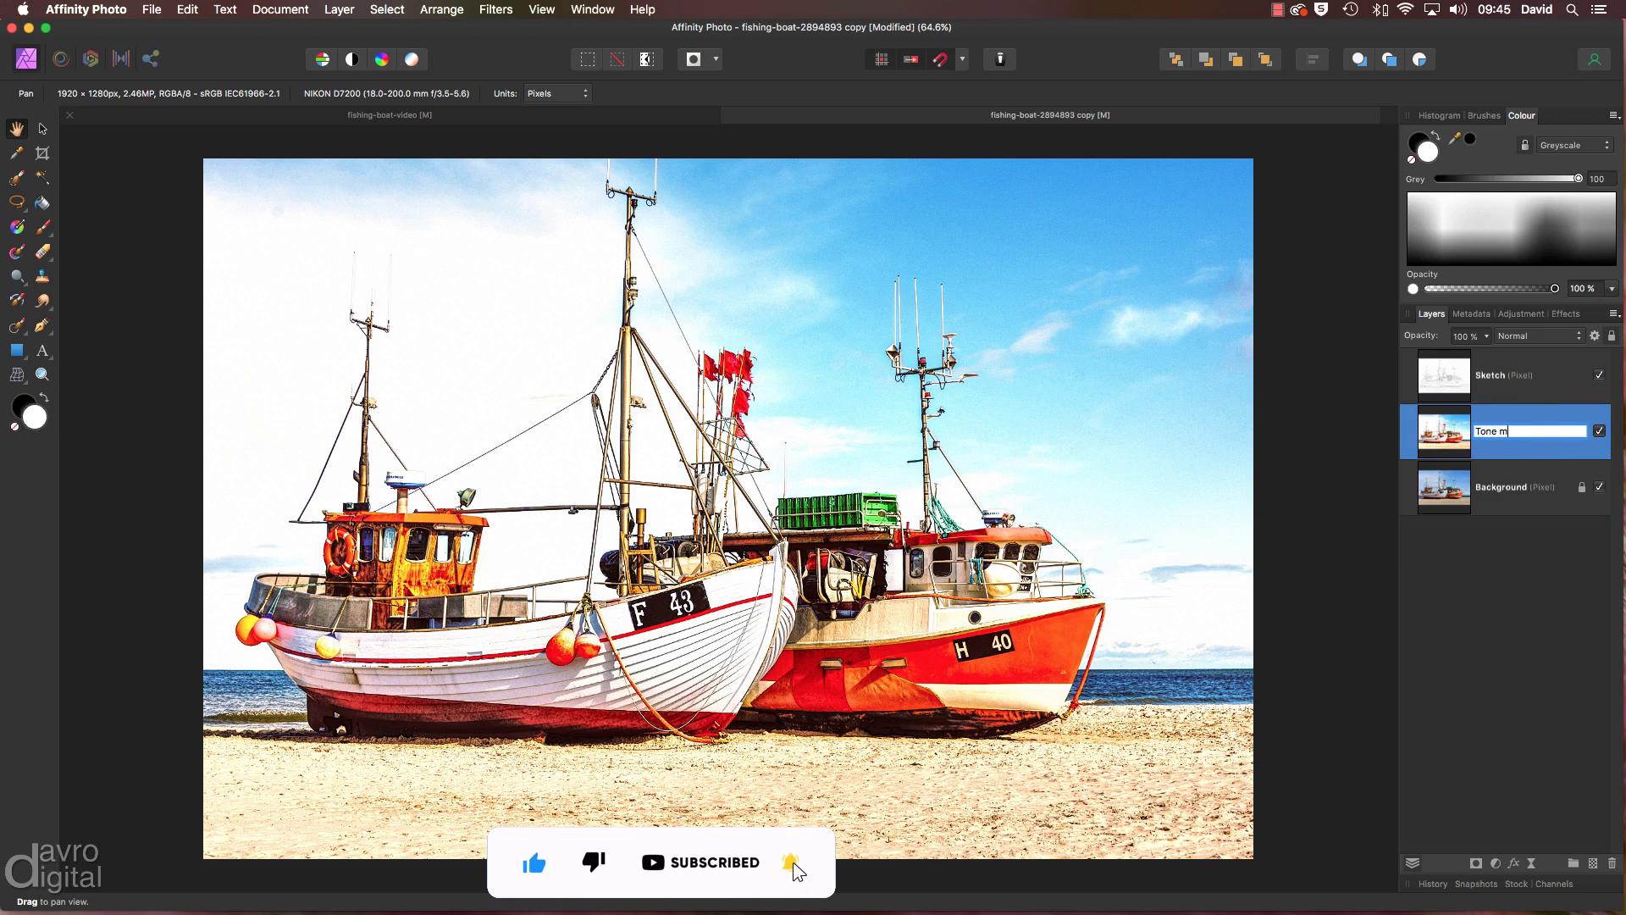
text(ap)
key(Return)
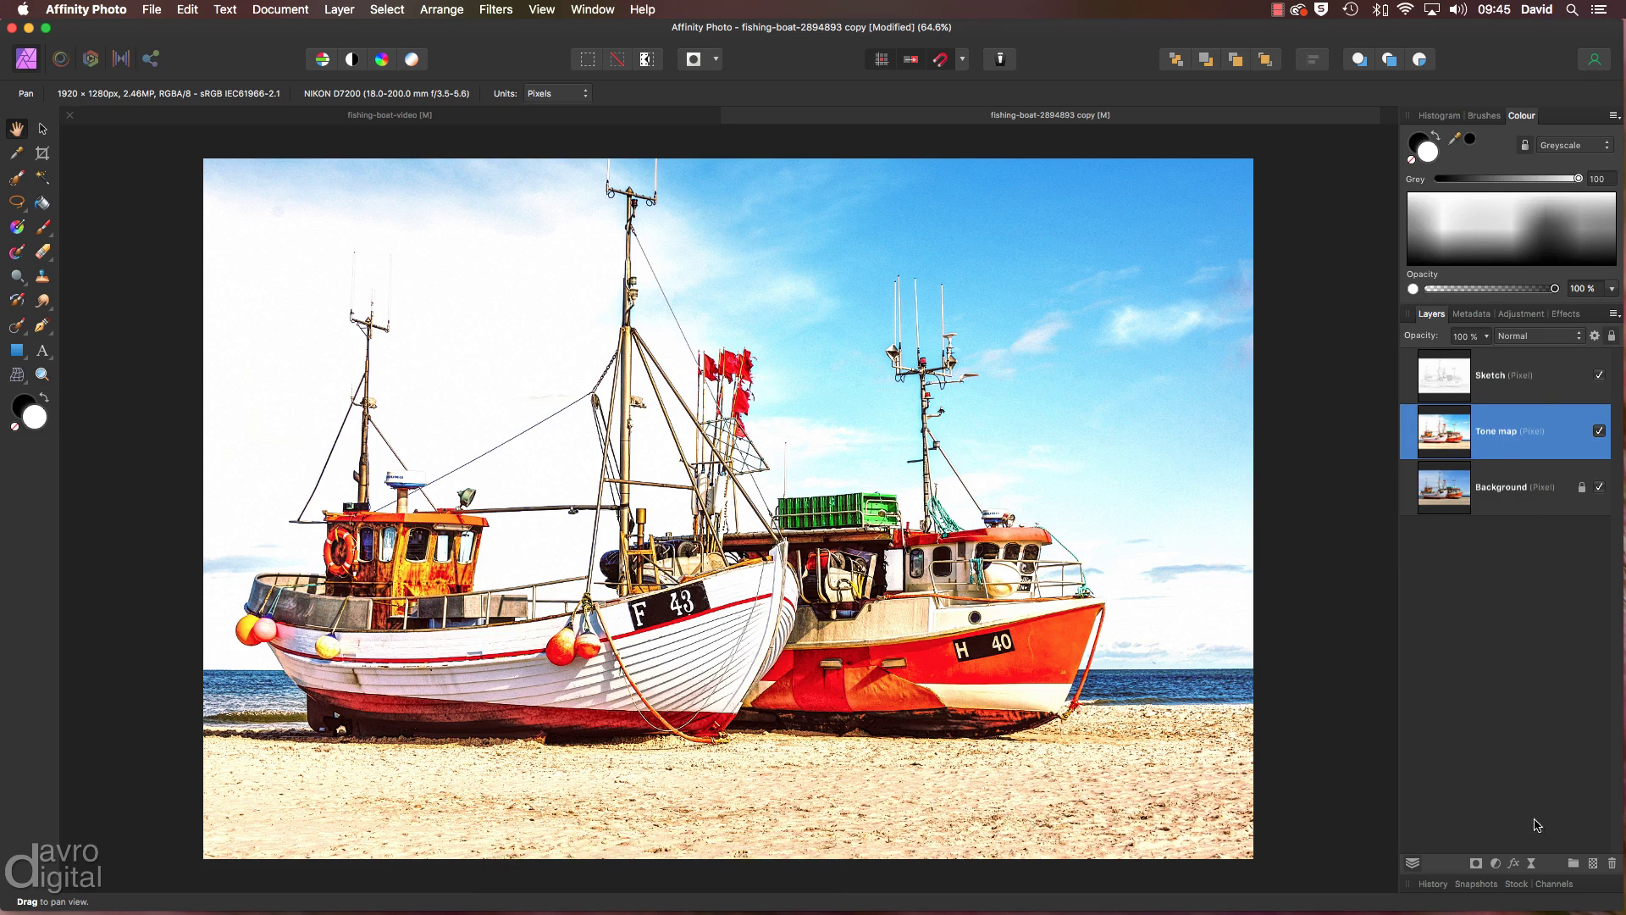
Add a 23.5 px live Gaussian Blur with Preserve Alpha ticked to Tone map
click(1533, 864)
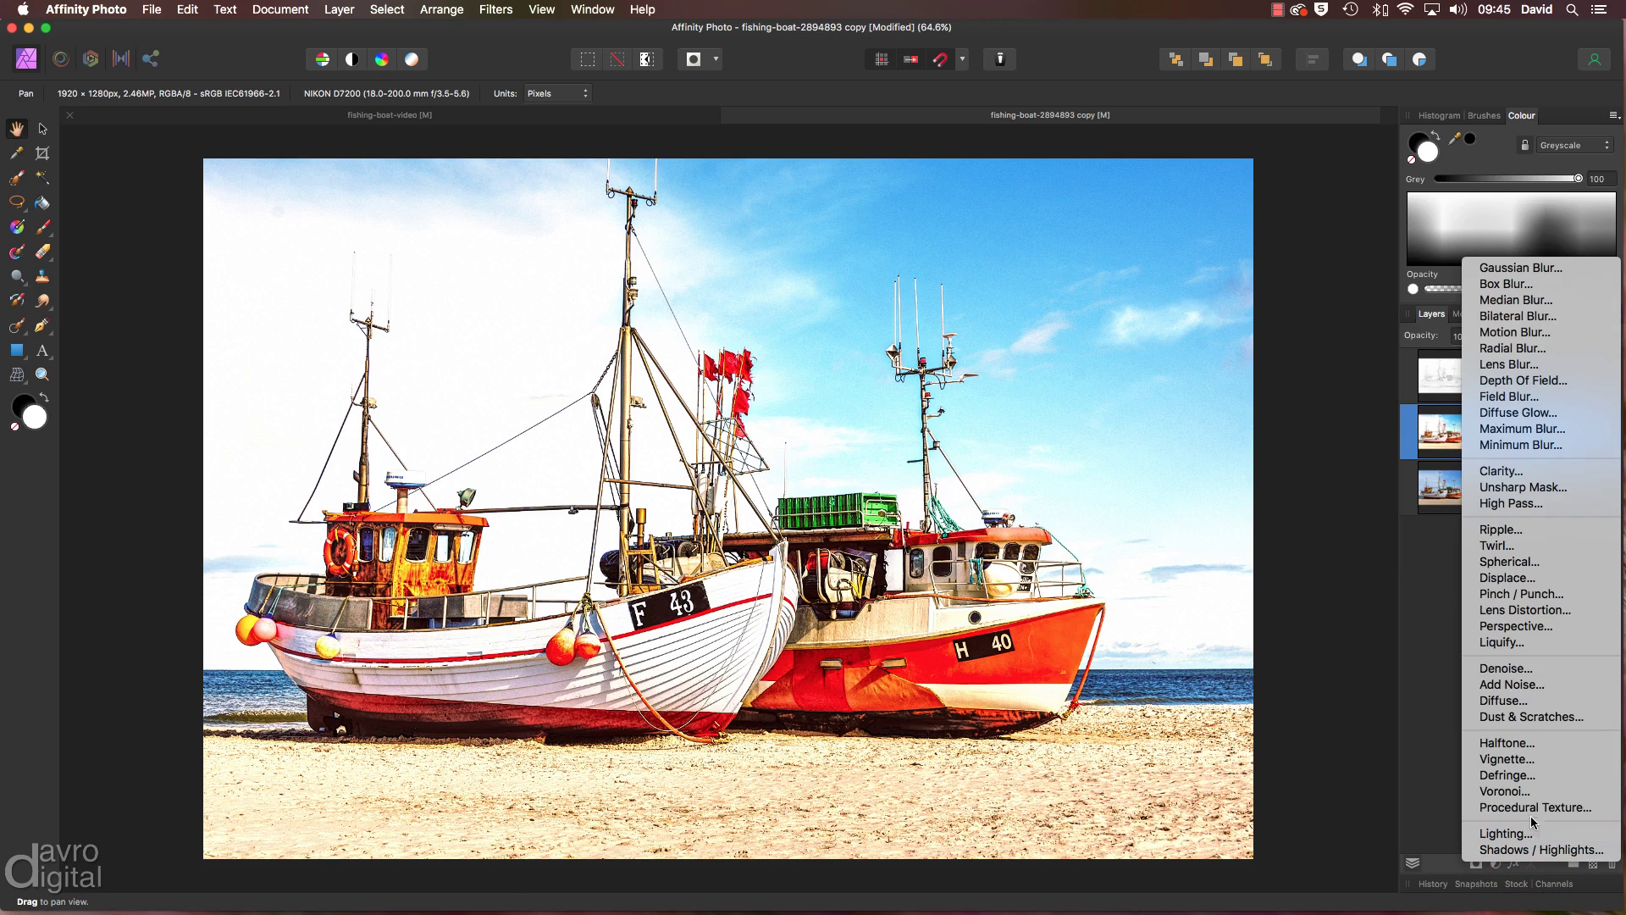
click(1524, 267)
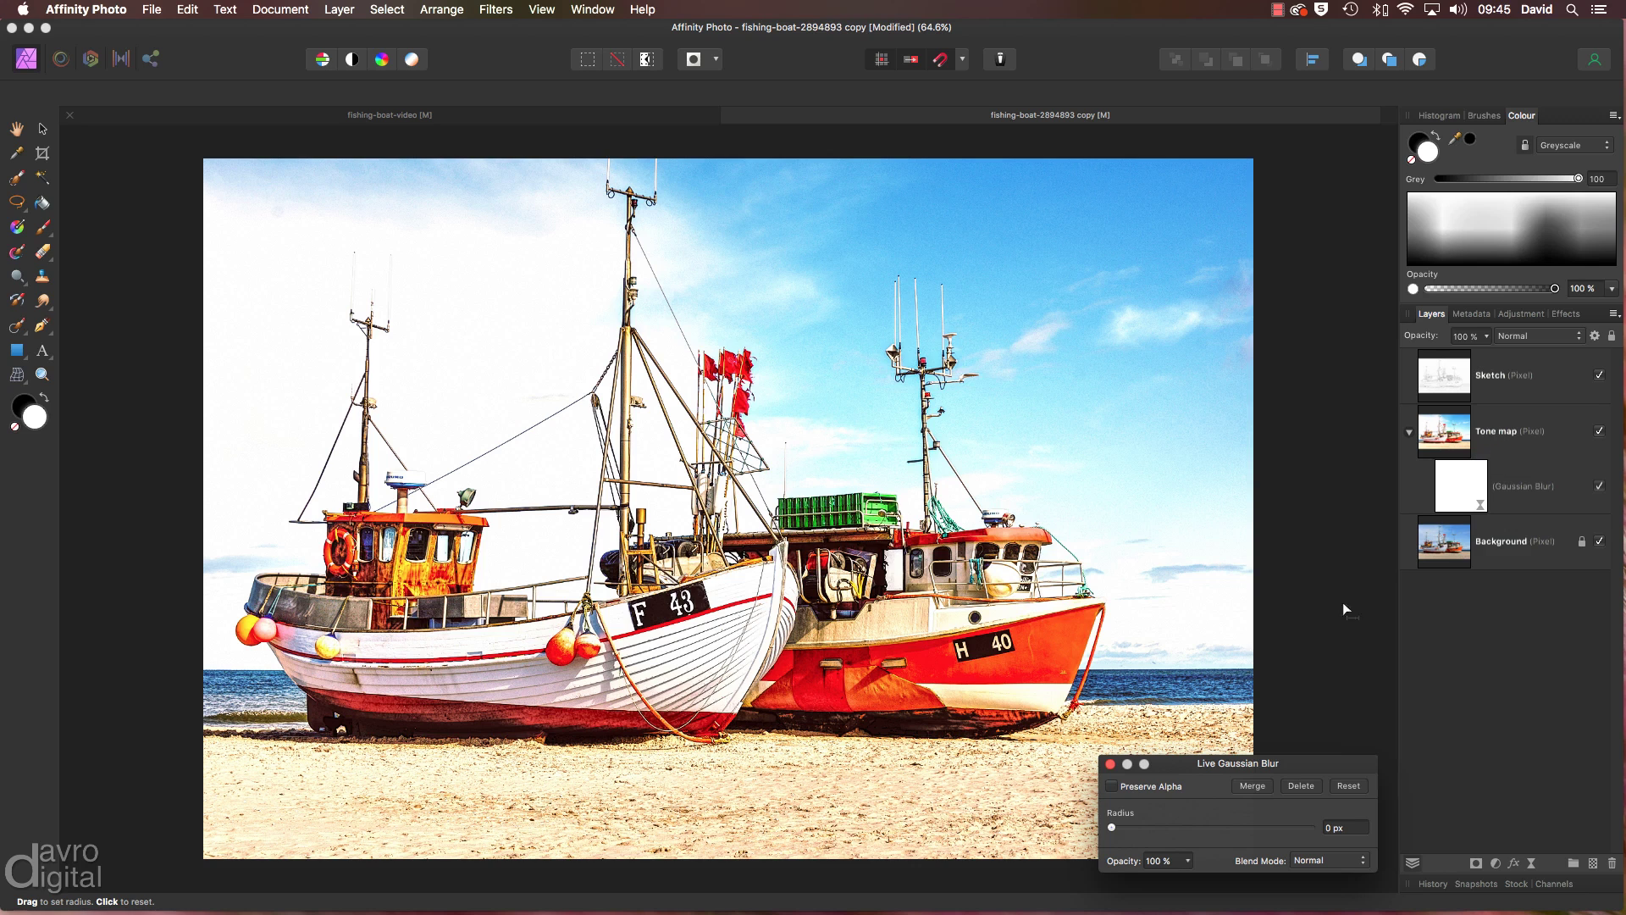
drag(1165, 830, 1232, 833)
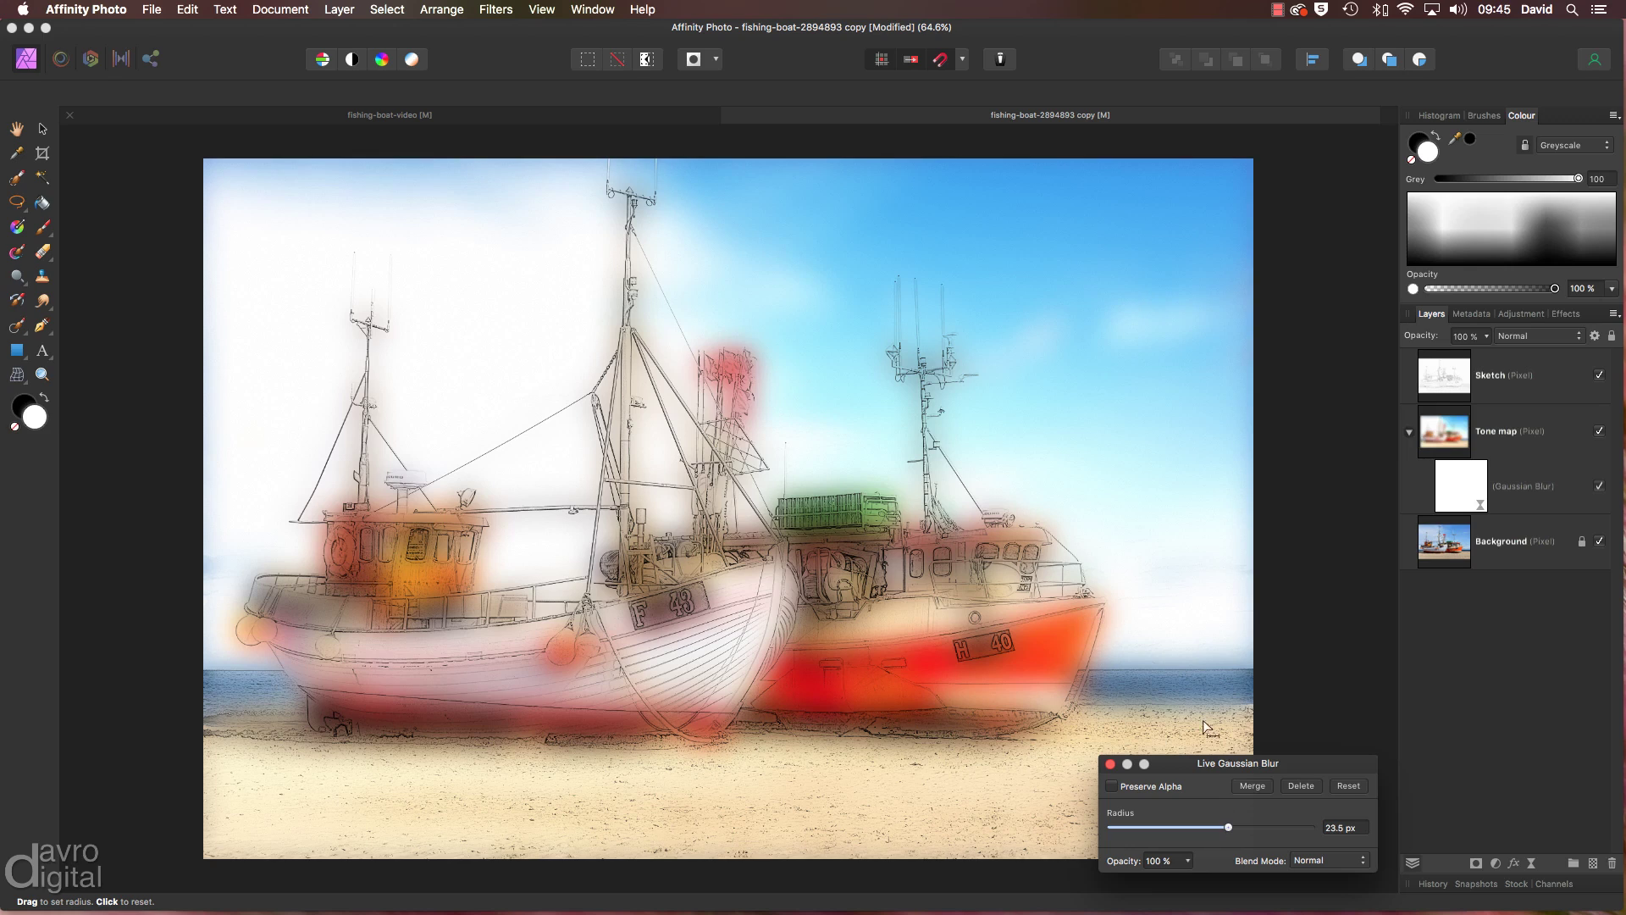
click(1113, 787)
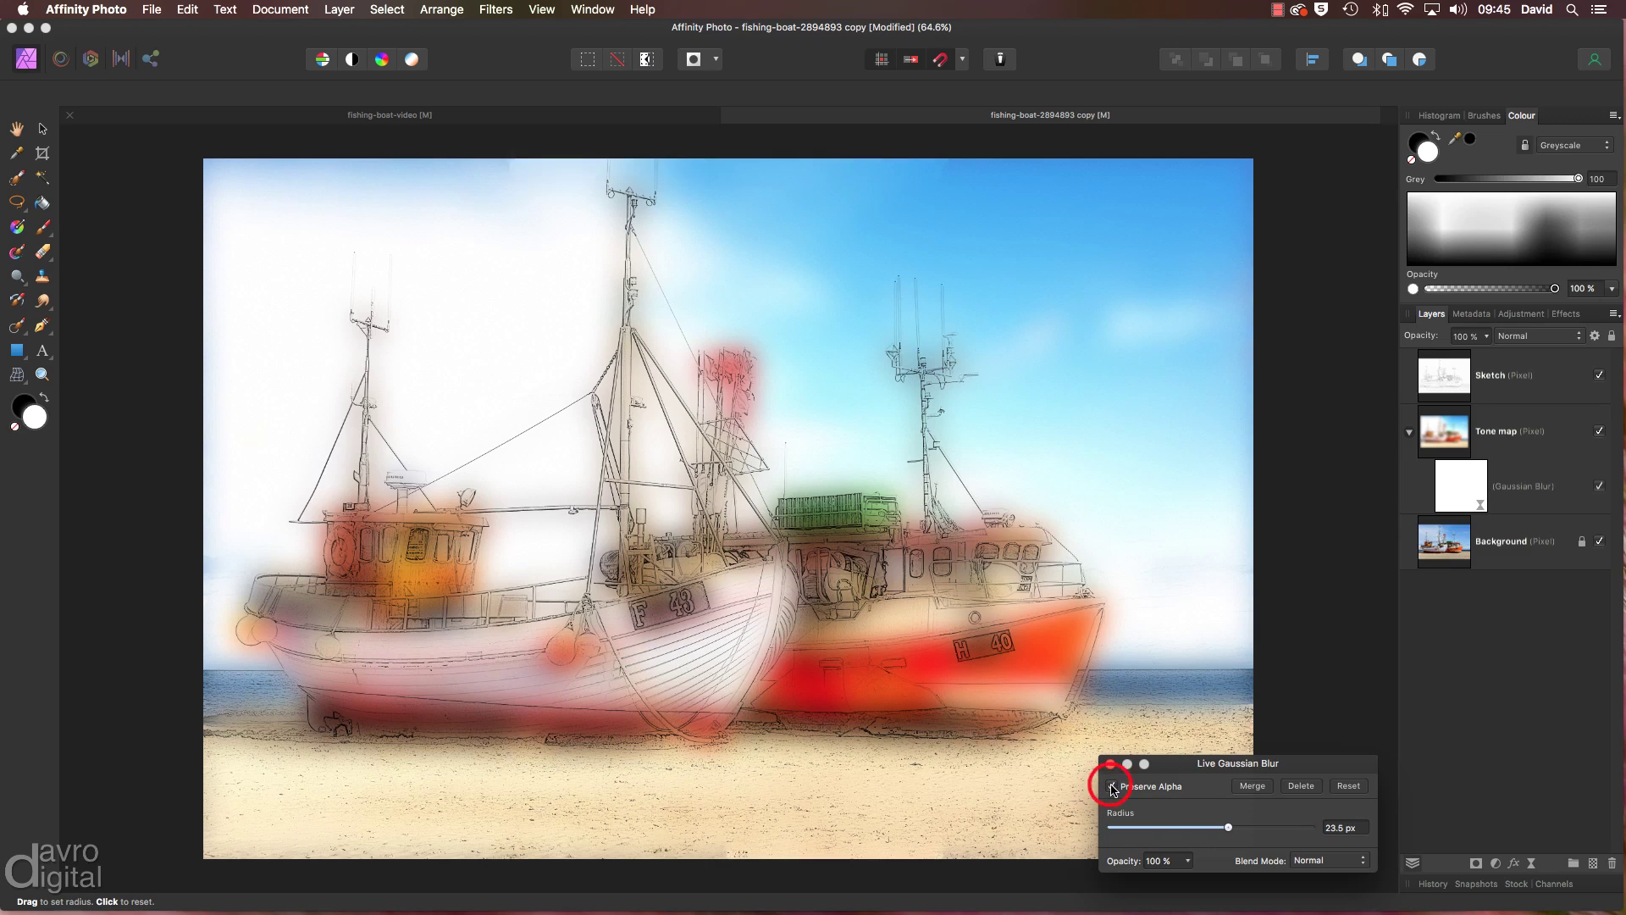
click(1113, 787)
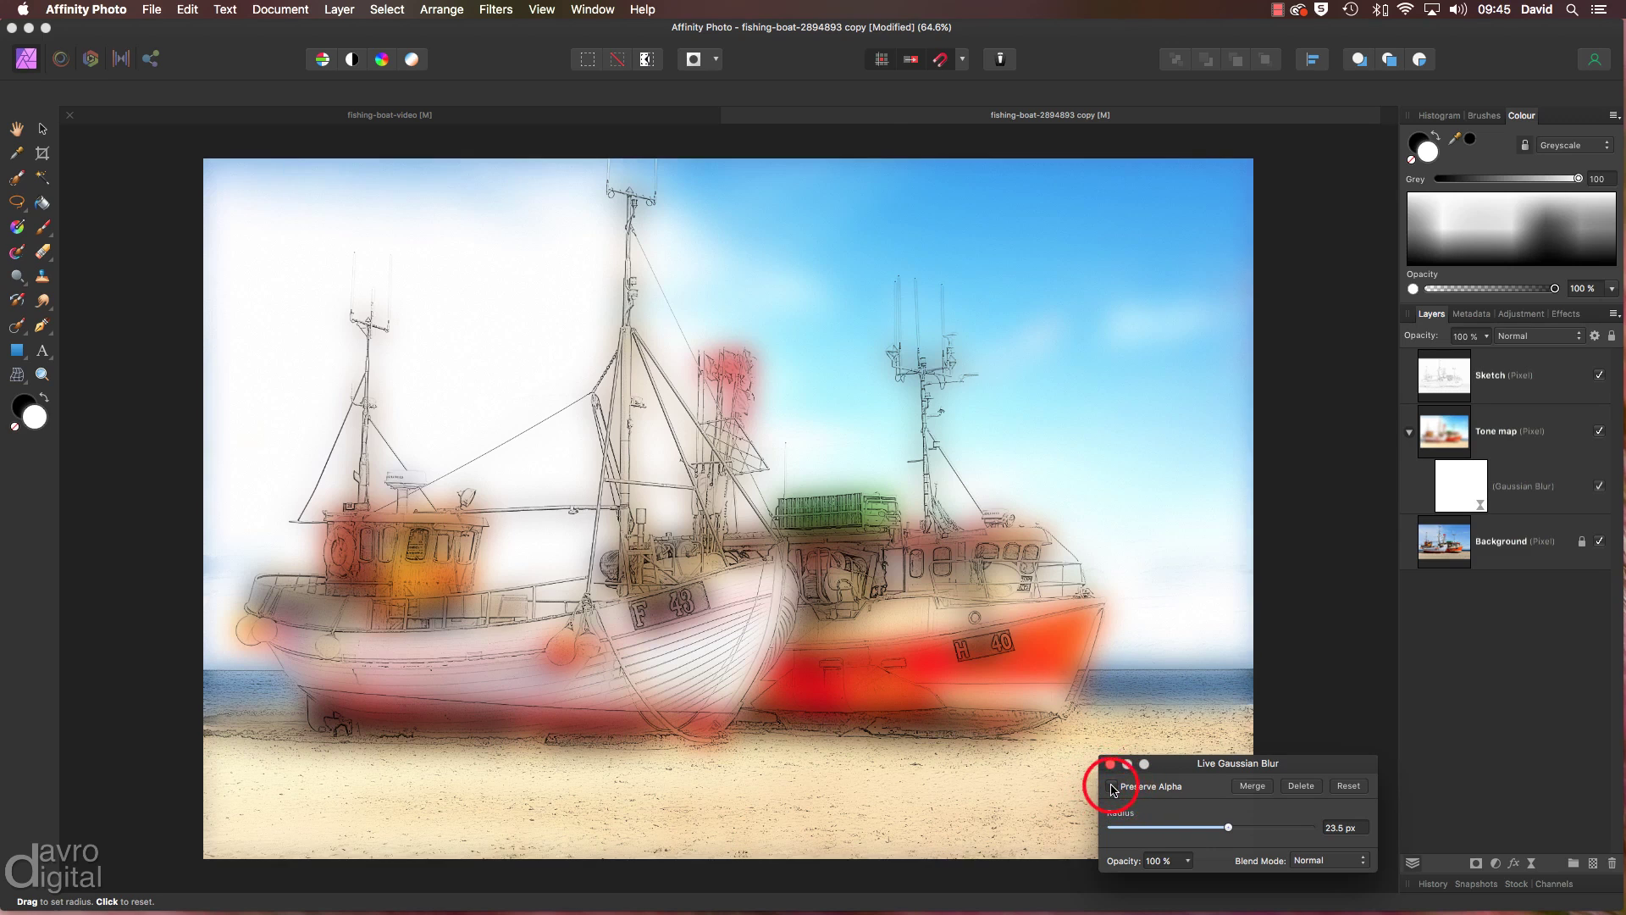
click(1112, 788)
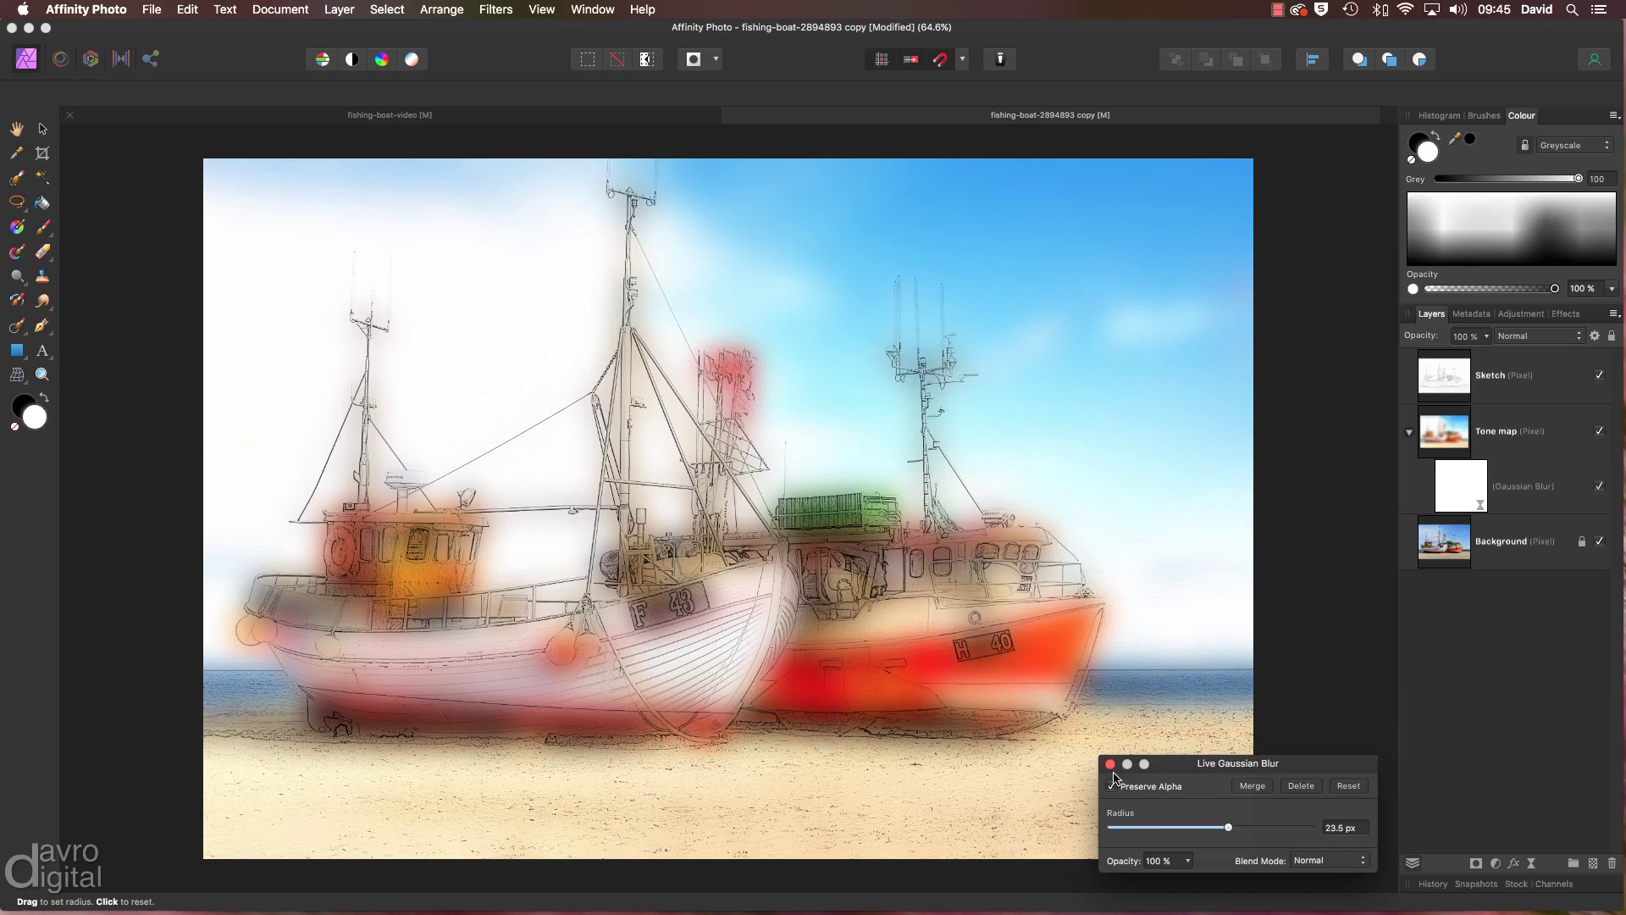
click(1110, 764)
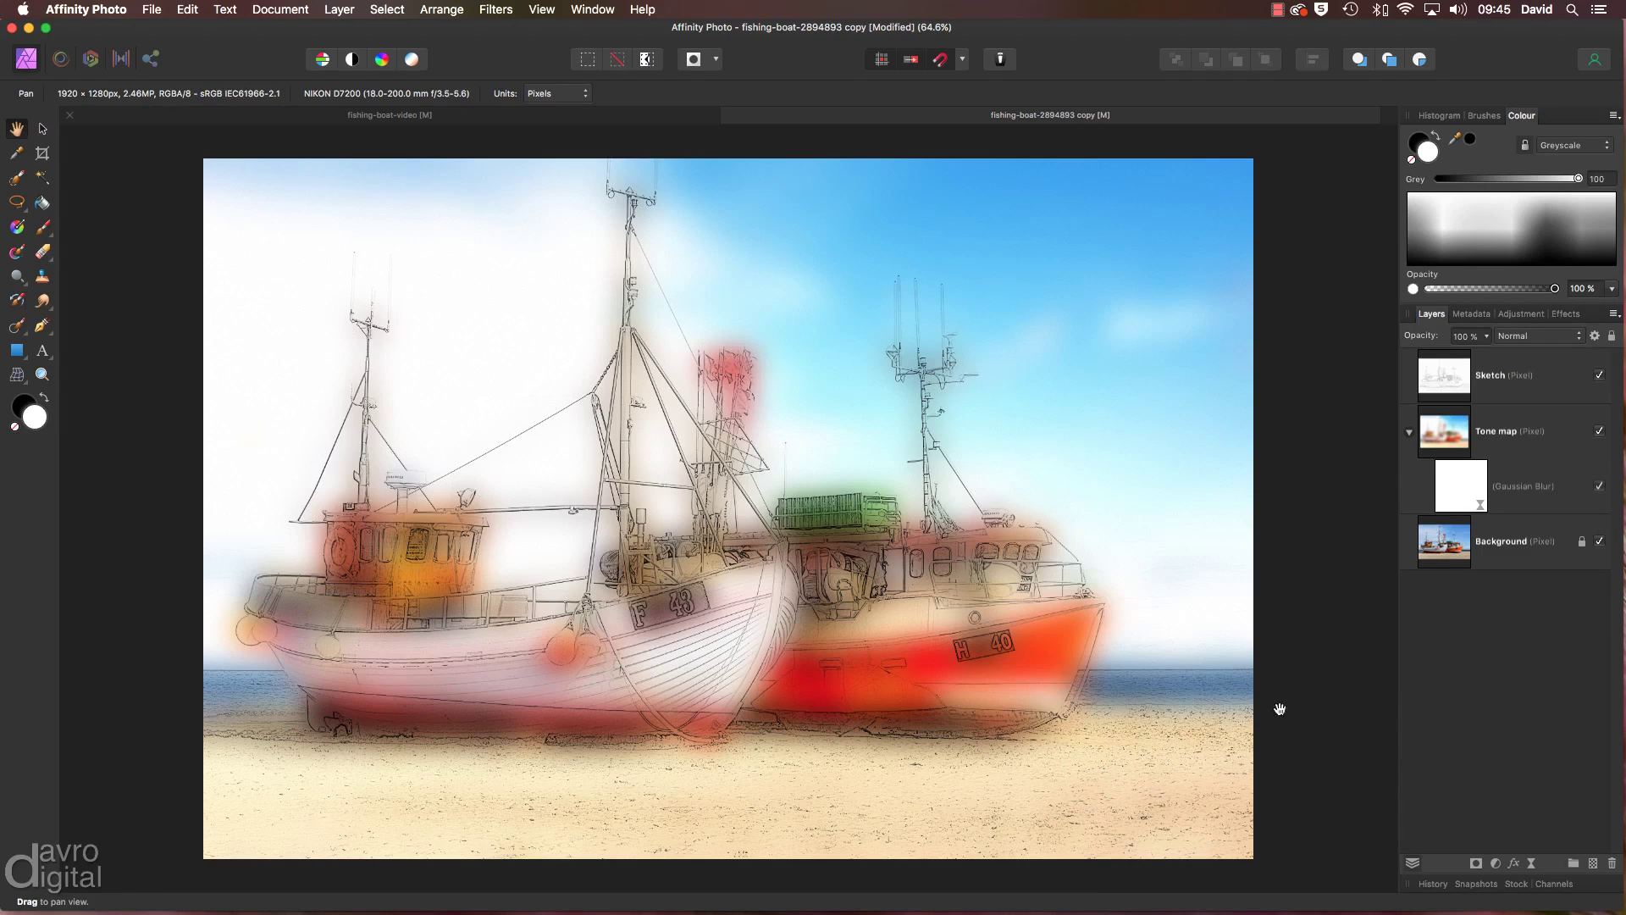
Select Tone map and add a new empty pixel layer above it
click(1524, 433)
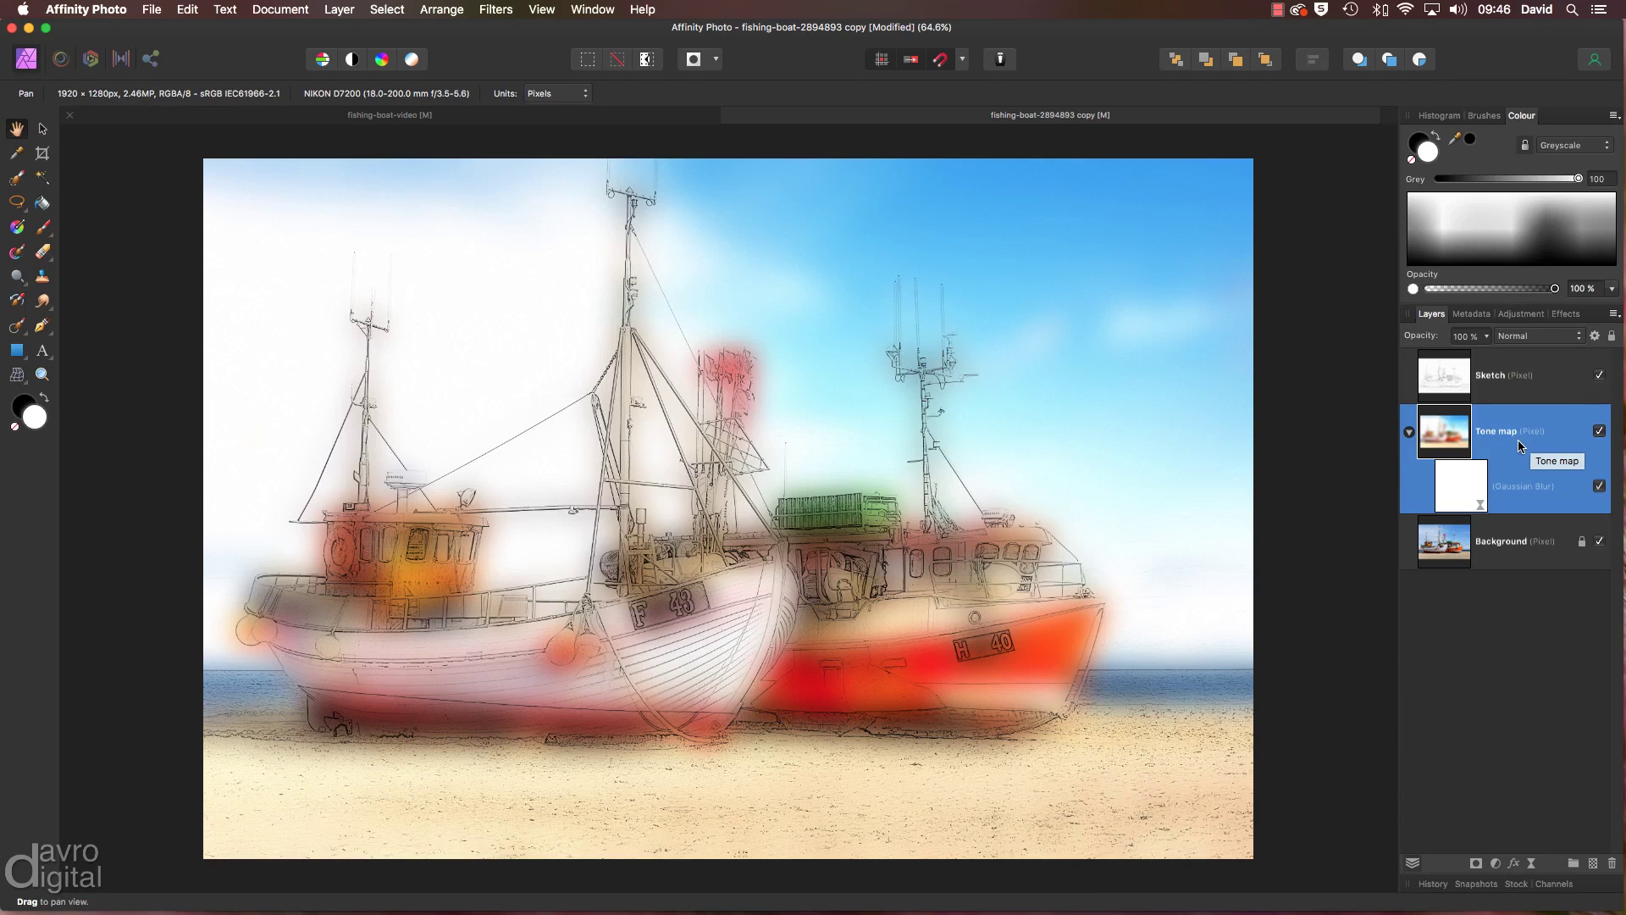
click(1593, 863)
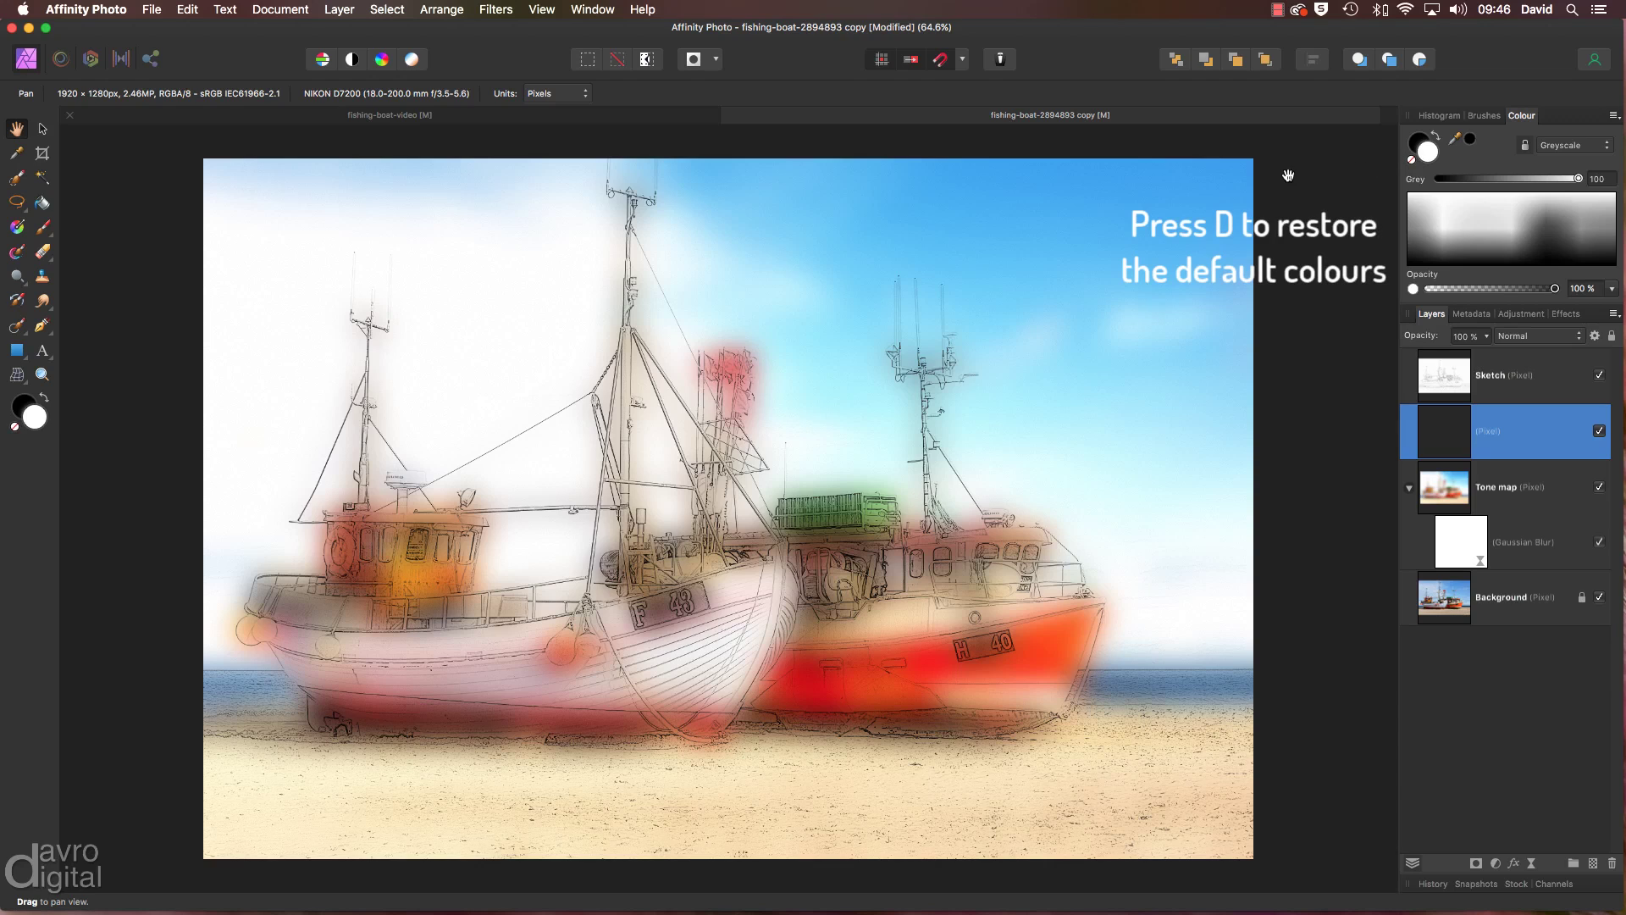
click(187, 11)
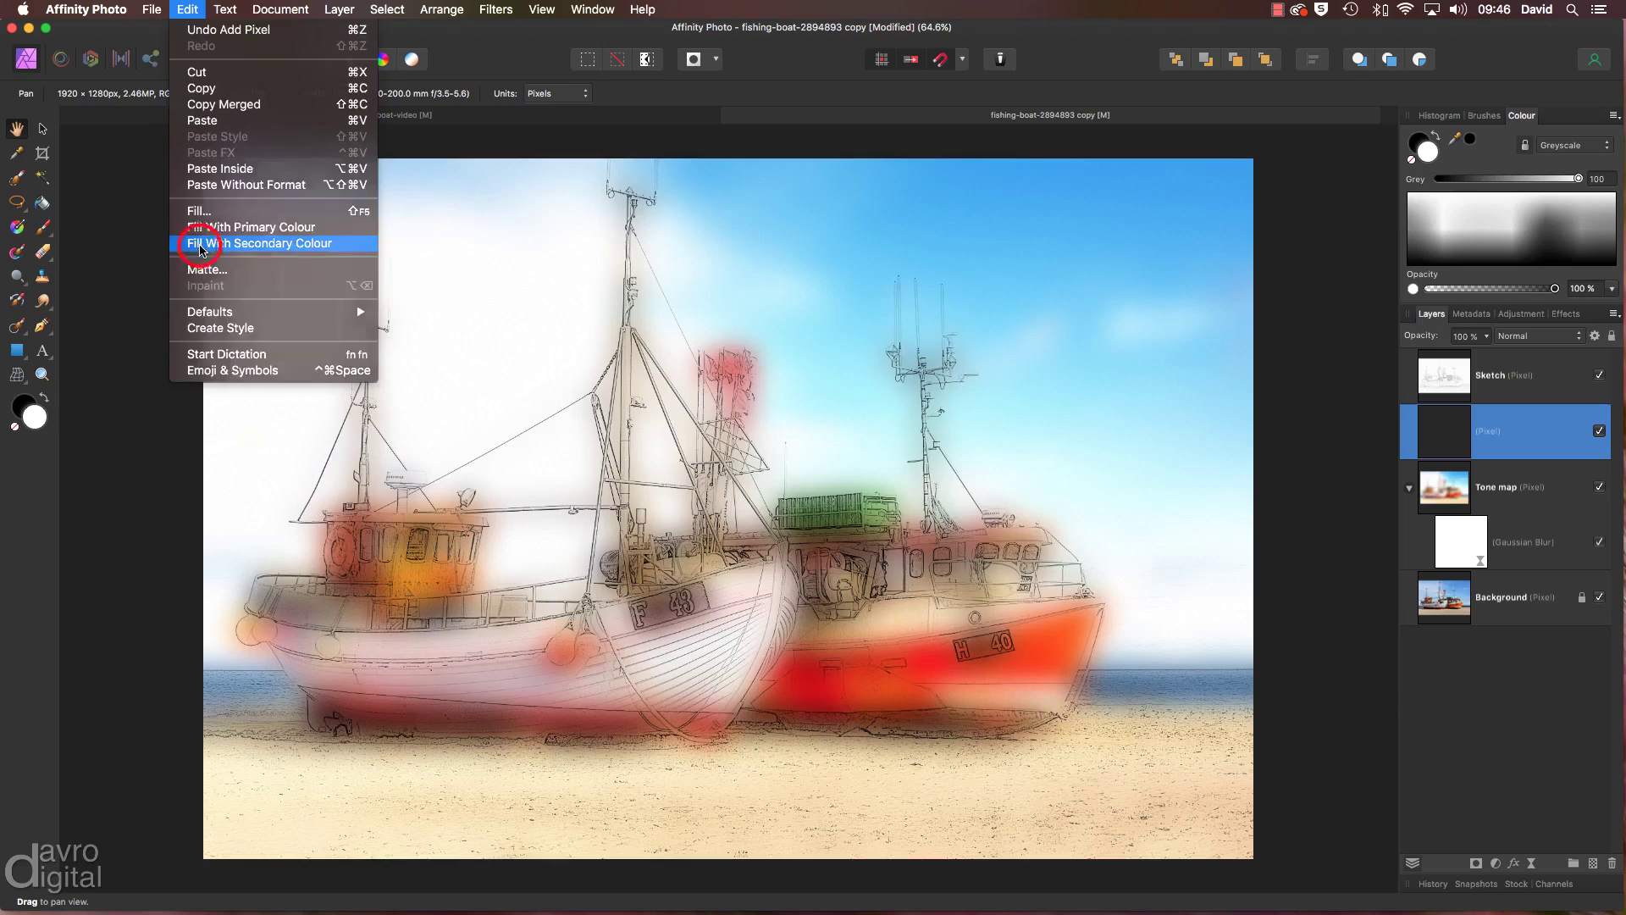
Fill the new layer with black and add an Oils preset Procedural Texture live filter
click(200, 245)
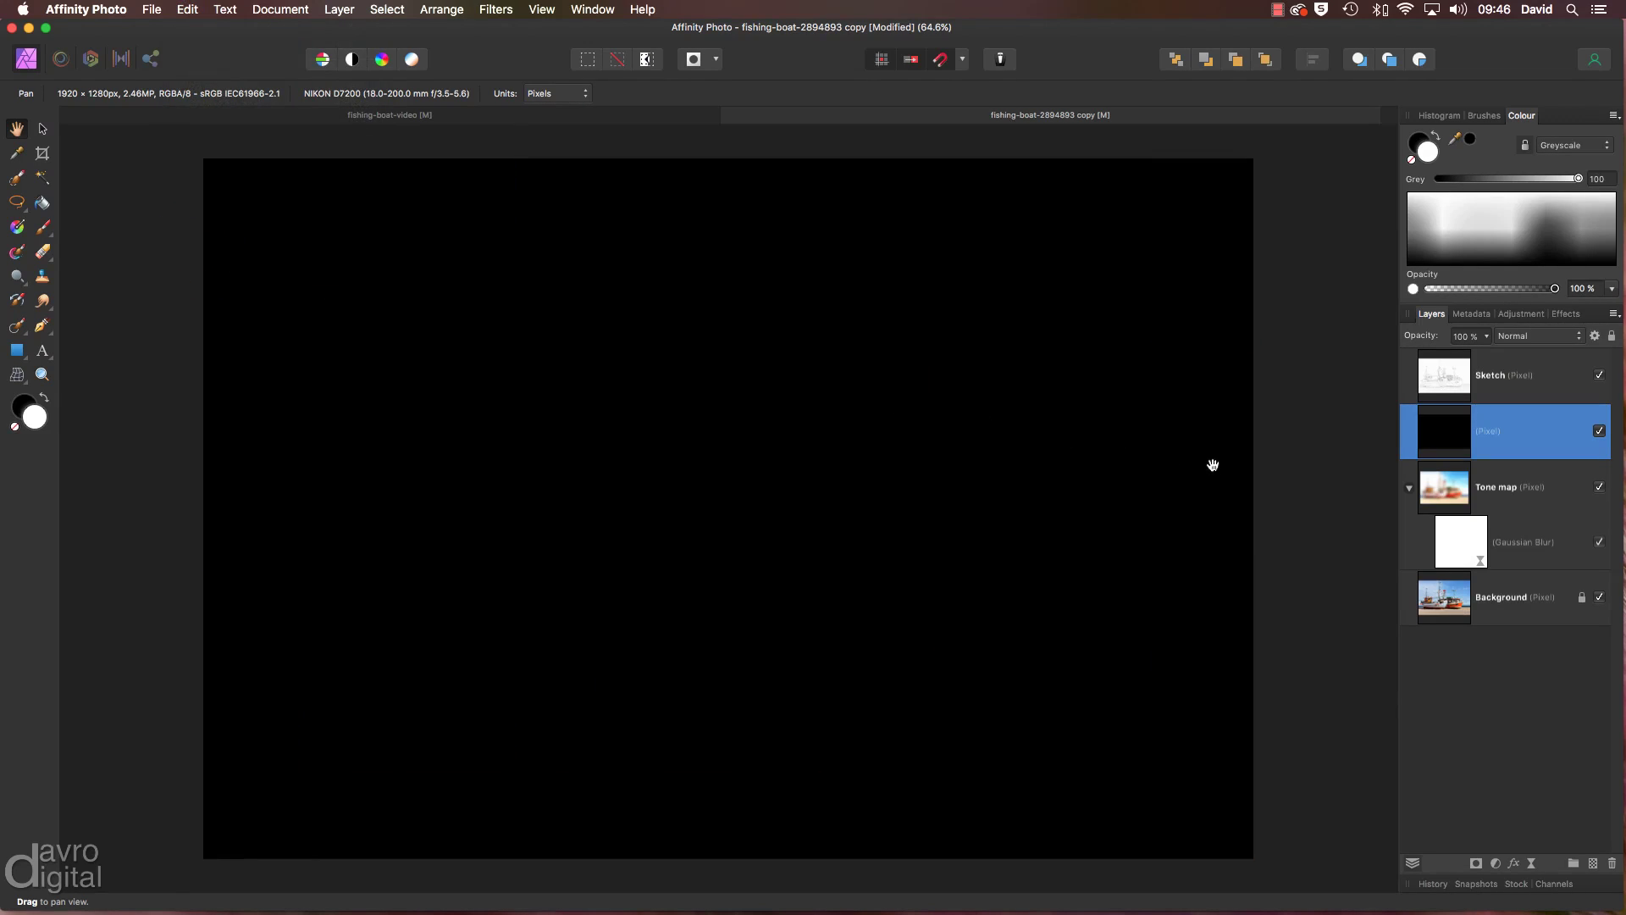
click(1531, 863)
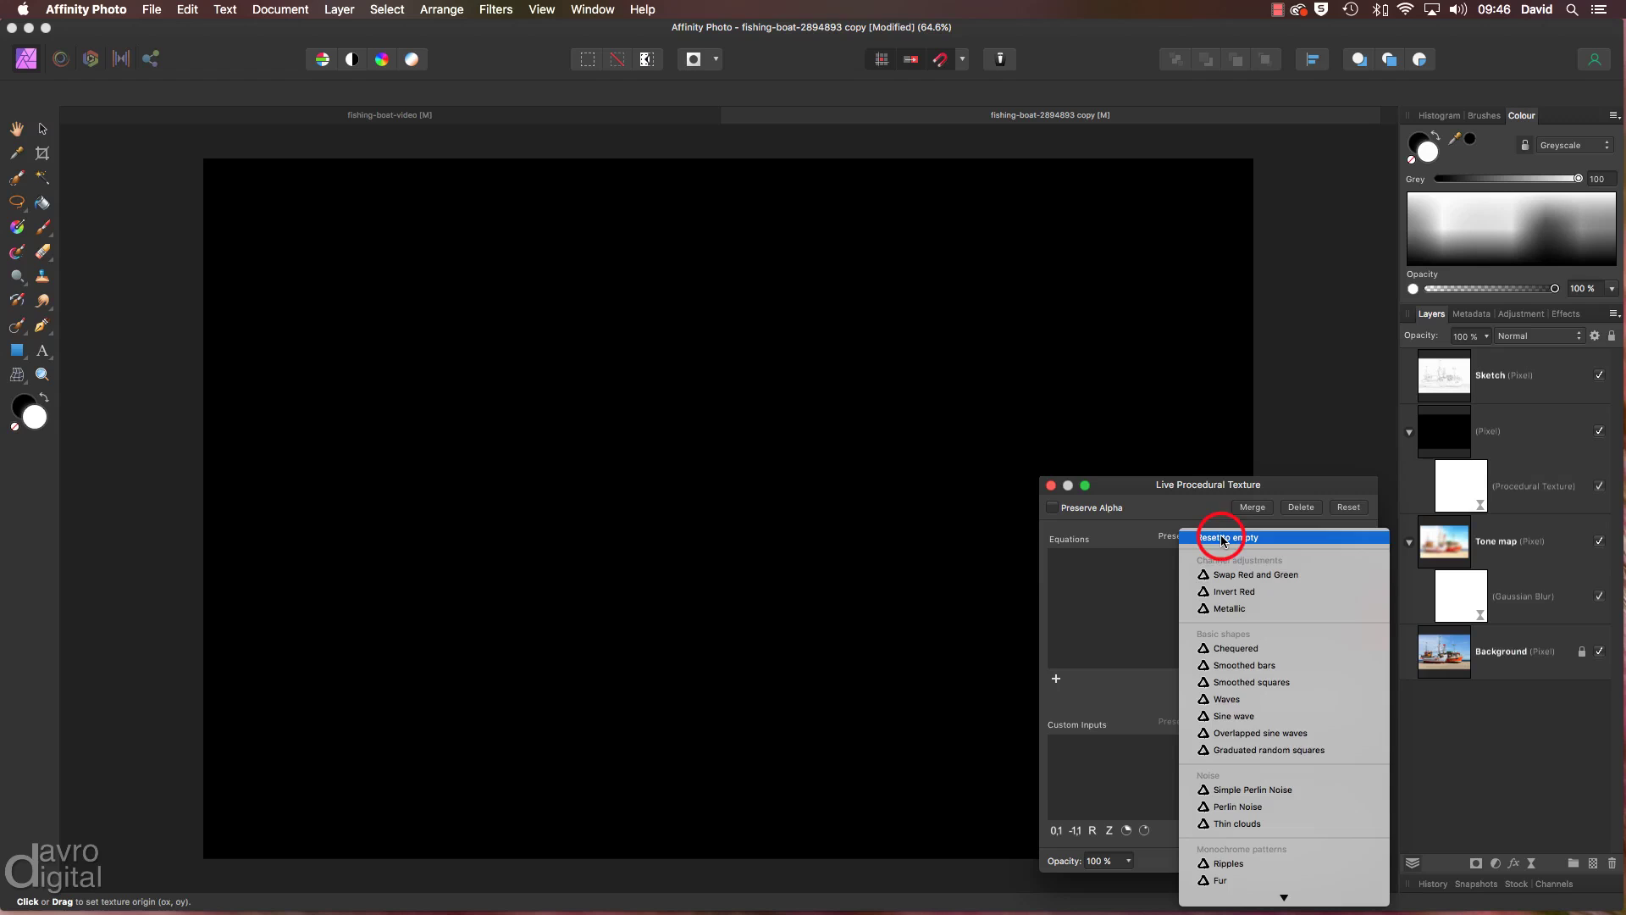
scroll(1227, 627, down, 5)
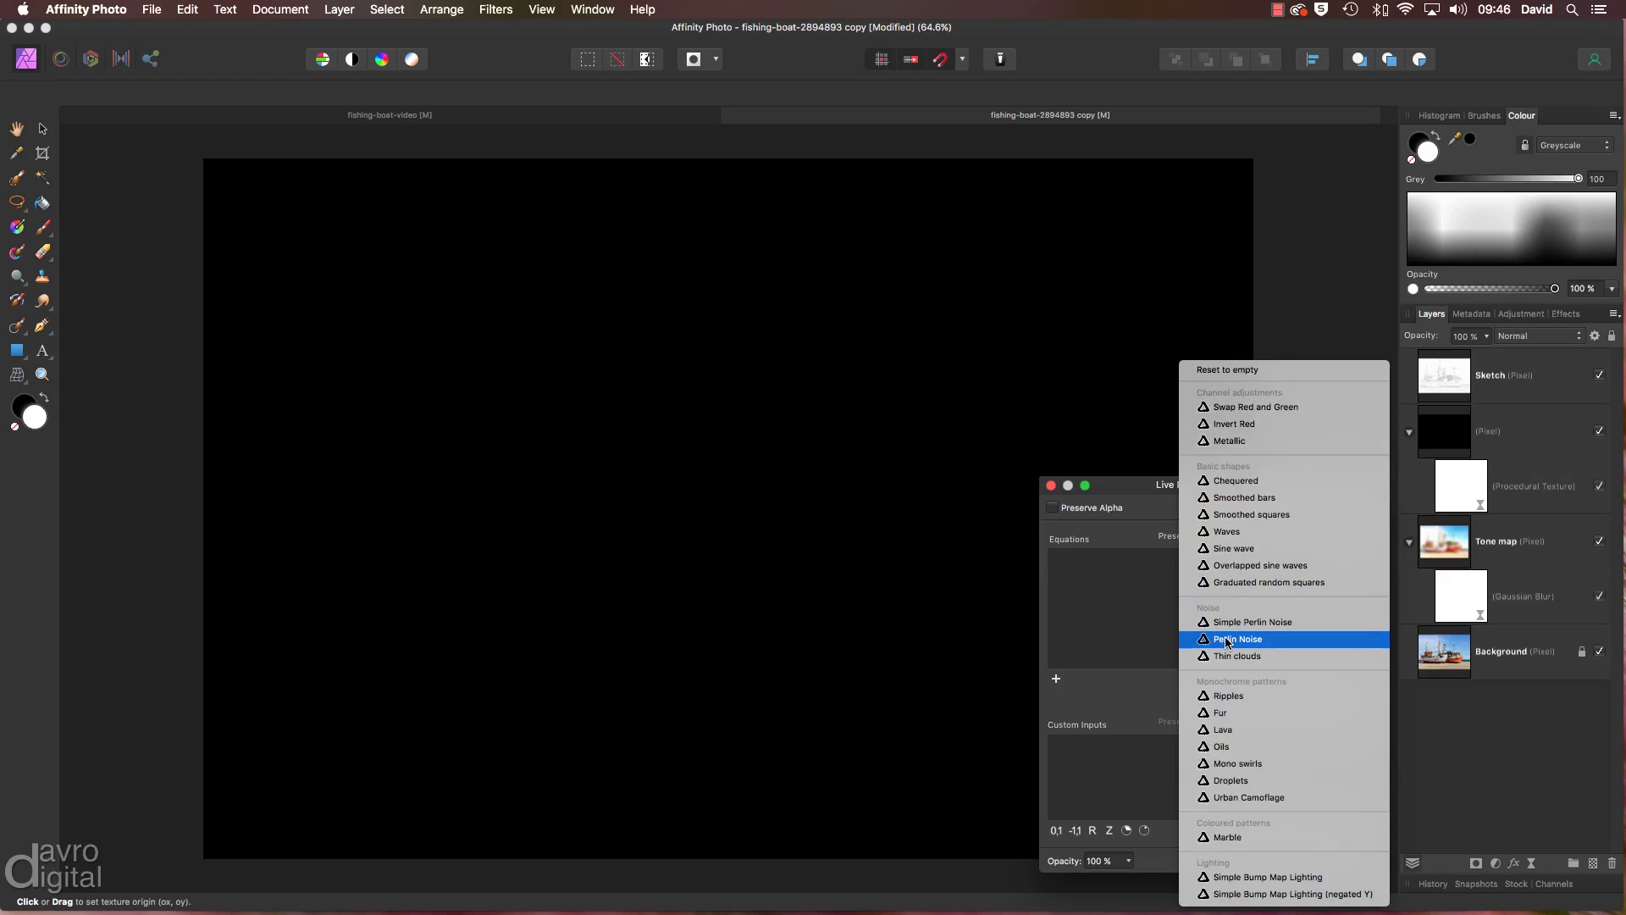
click(1226, 748)
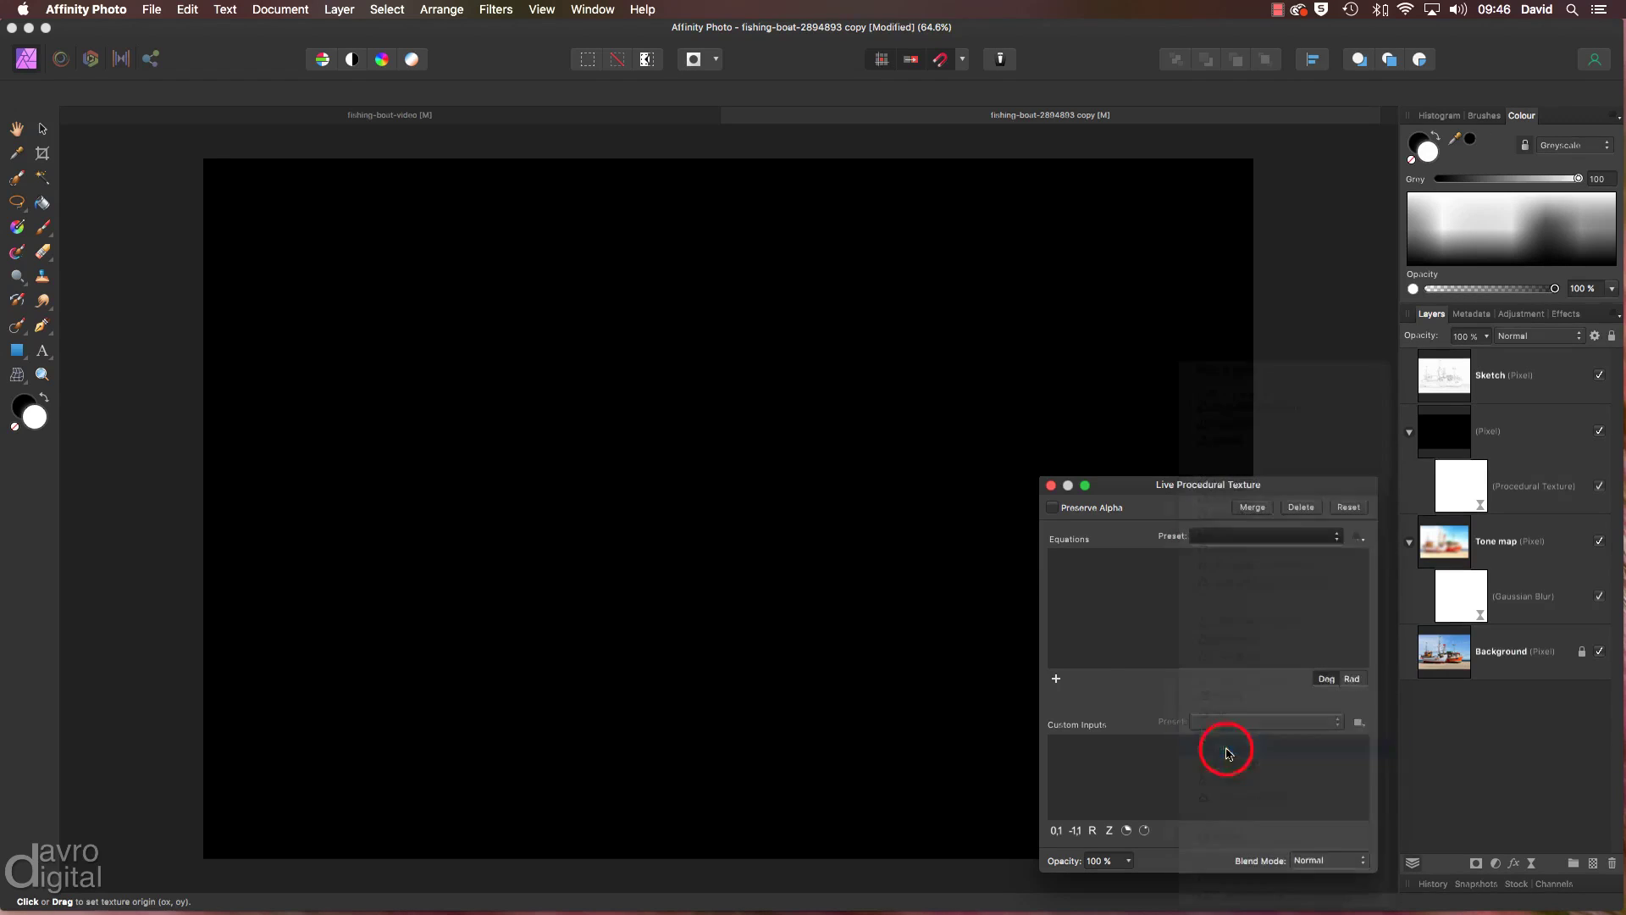
click(1051, 488)
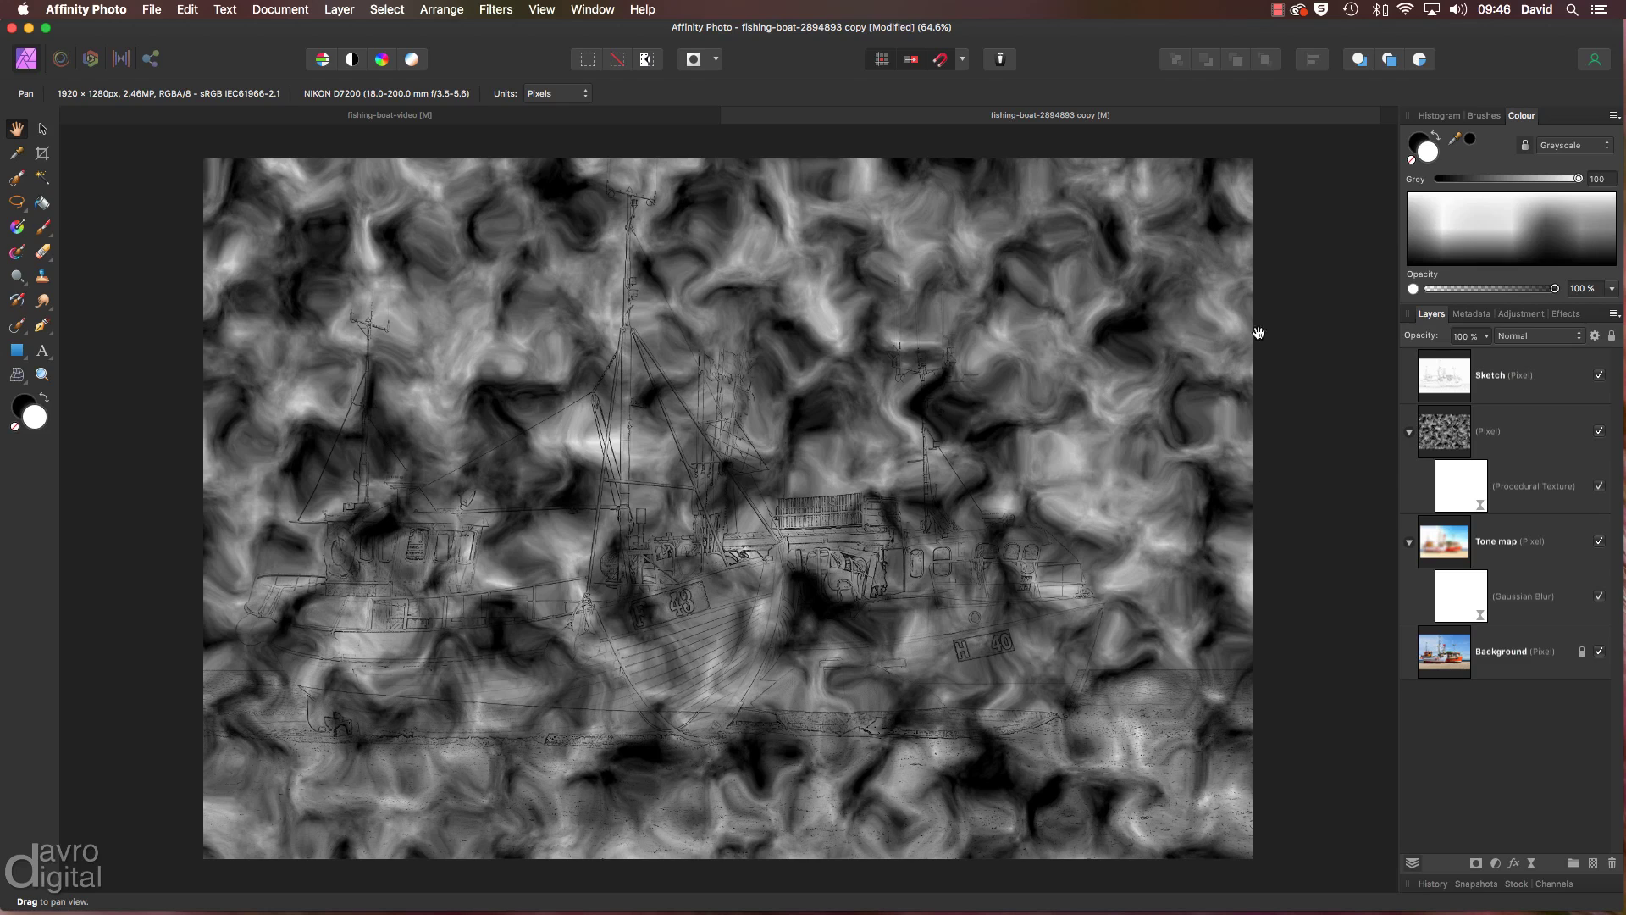
Set the Oils texture layer's blend mode to Colour Dodge
click(1497, 437)
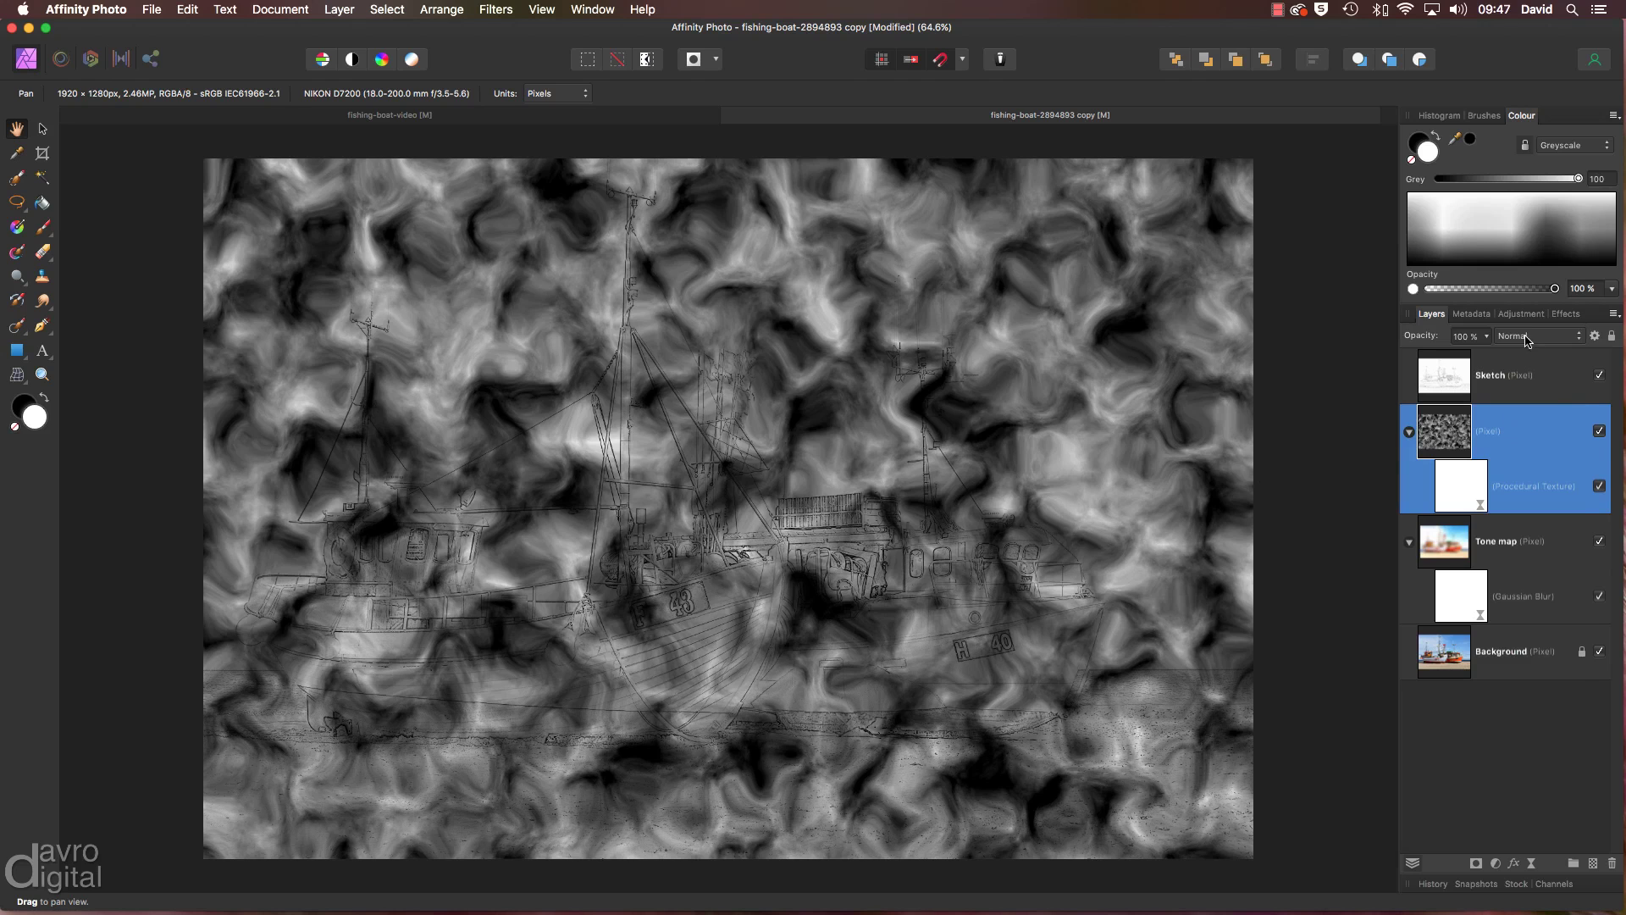
click(1526, 339)
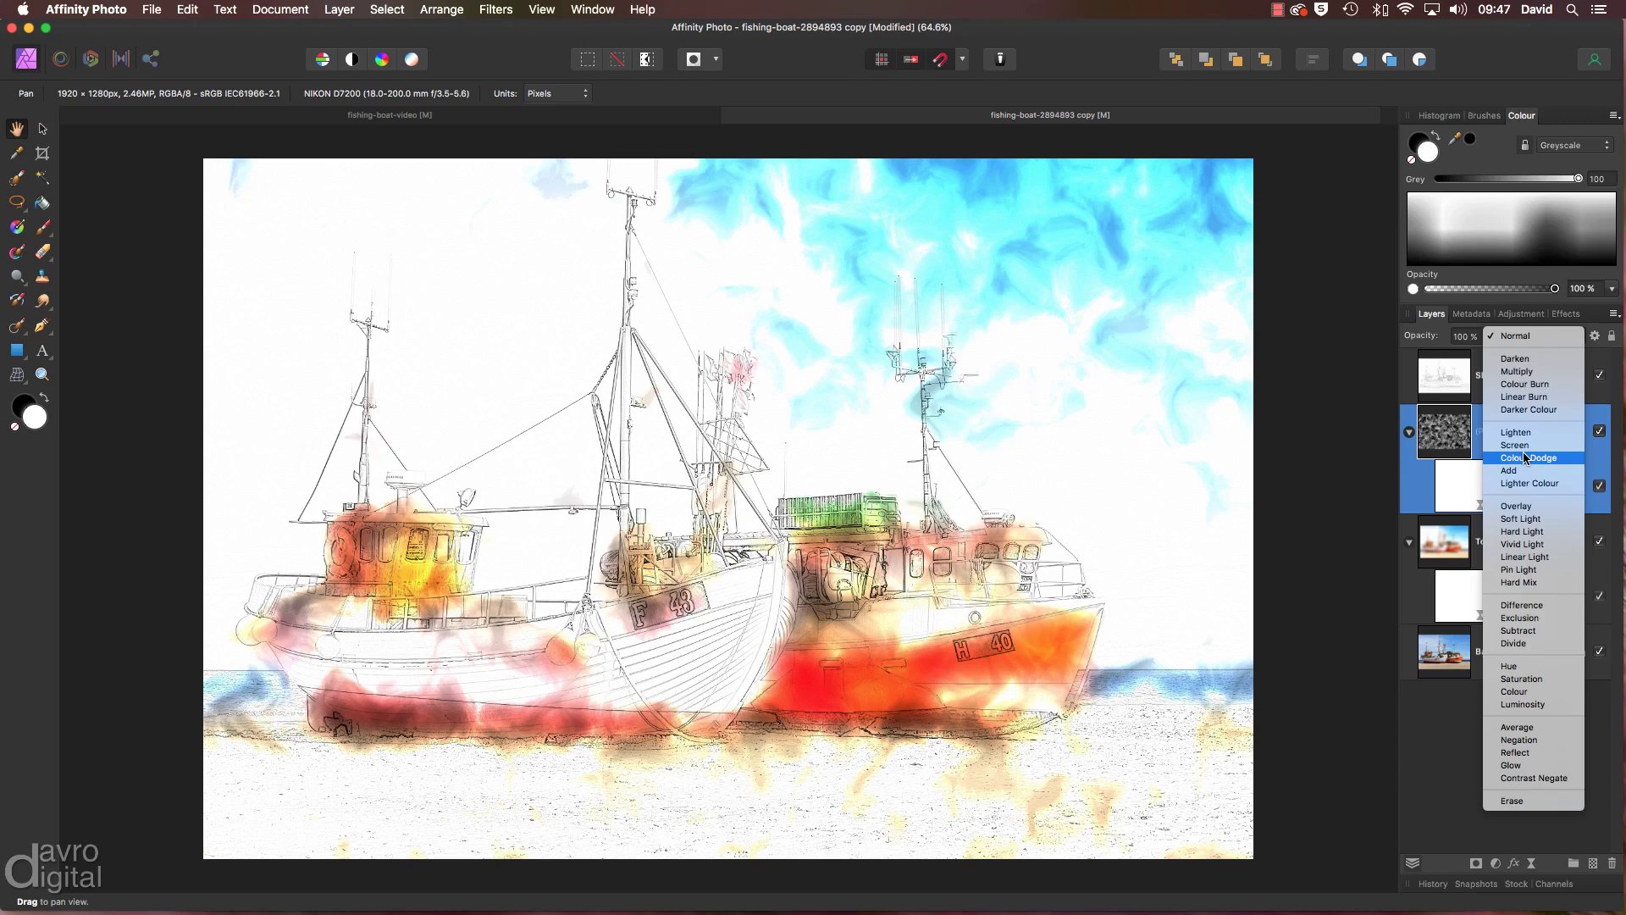
click(1526, 458)
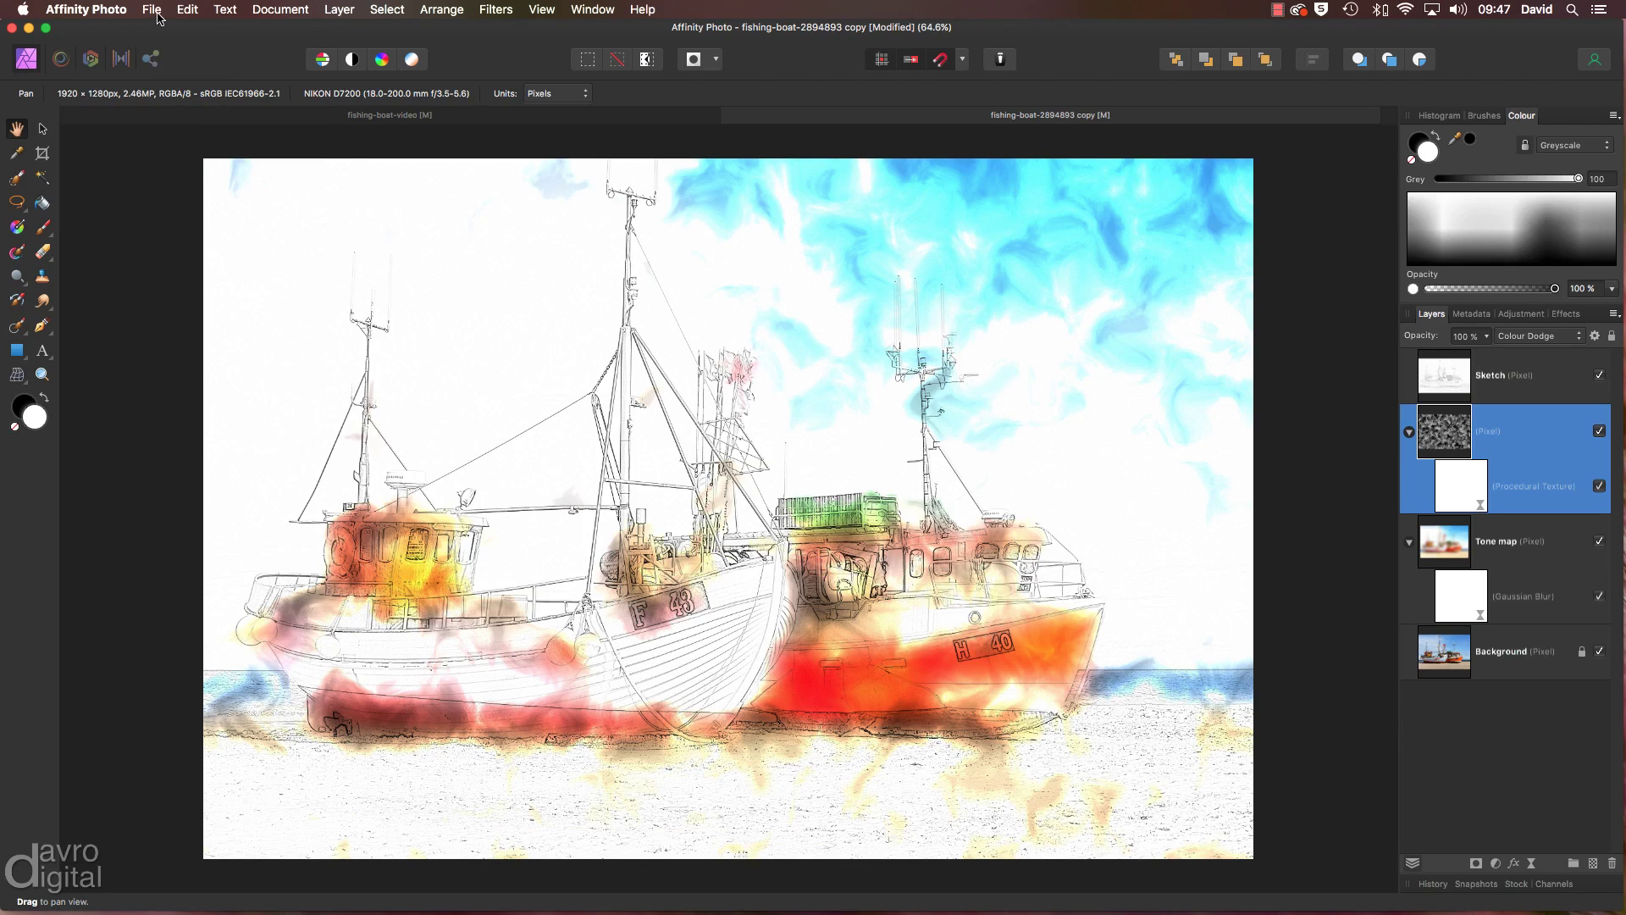
Place watercolor-paper-texture from the Texture folder, stretched to cover the whole canvas
click(152, 11)
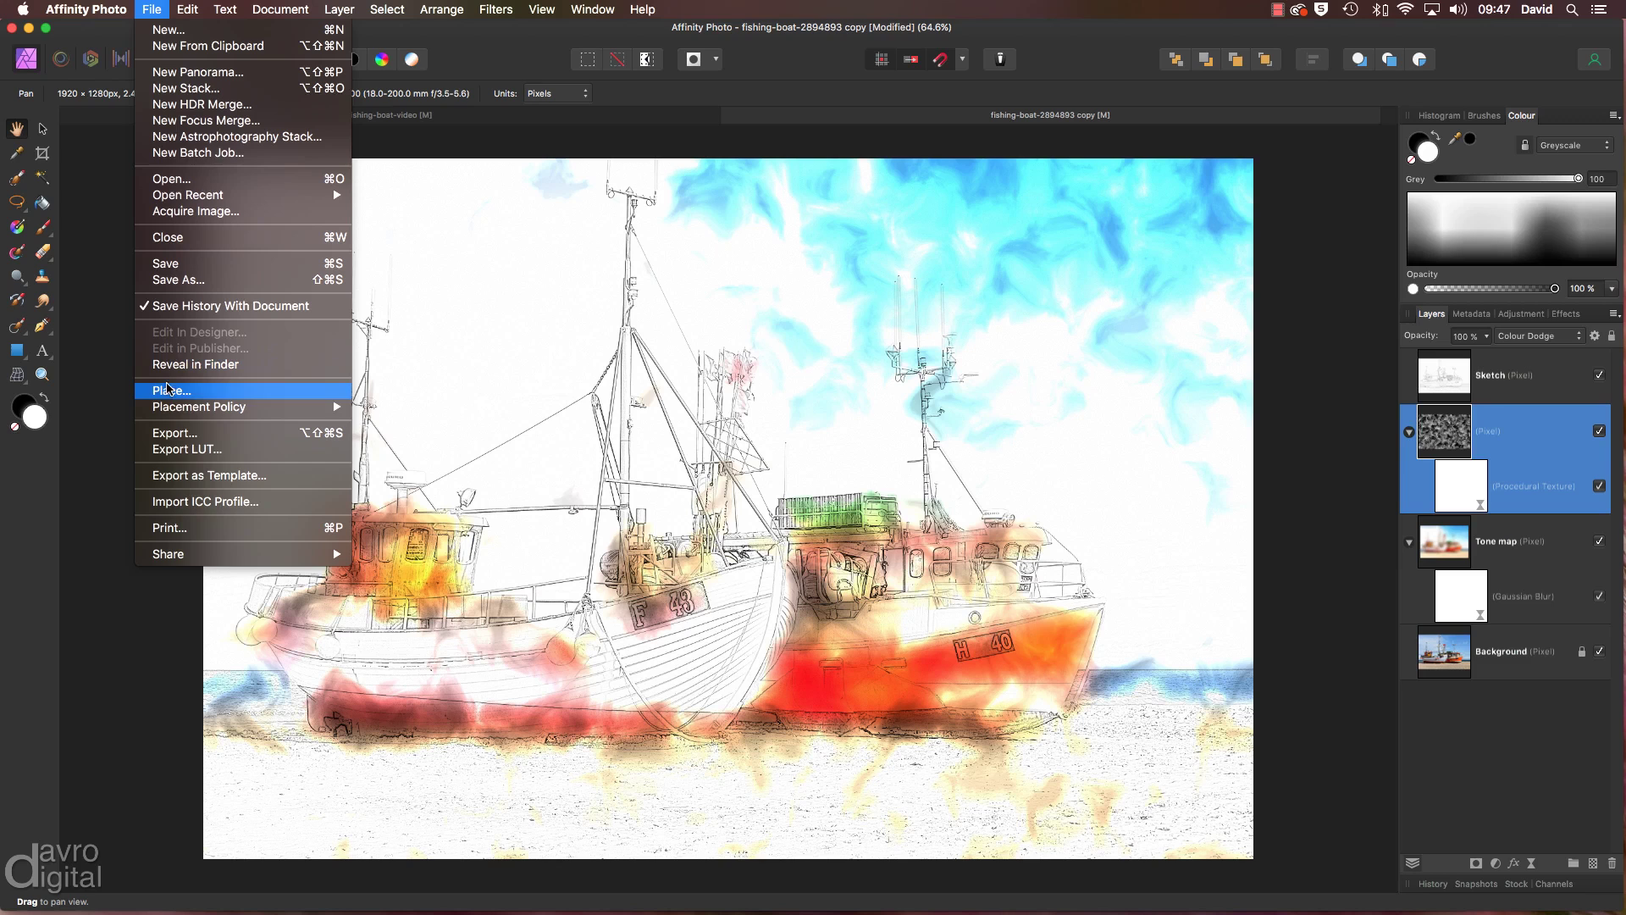
click(170, 392)
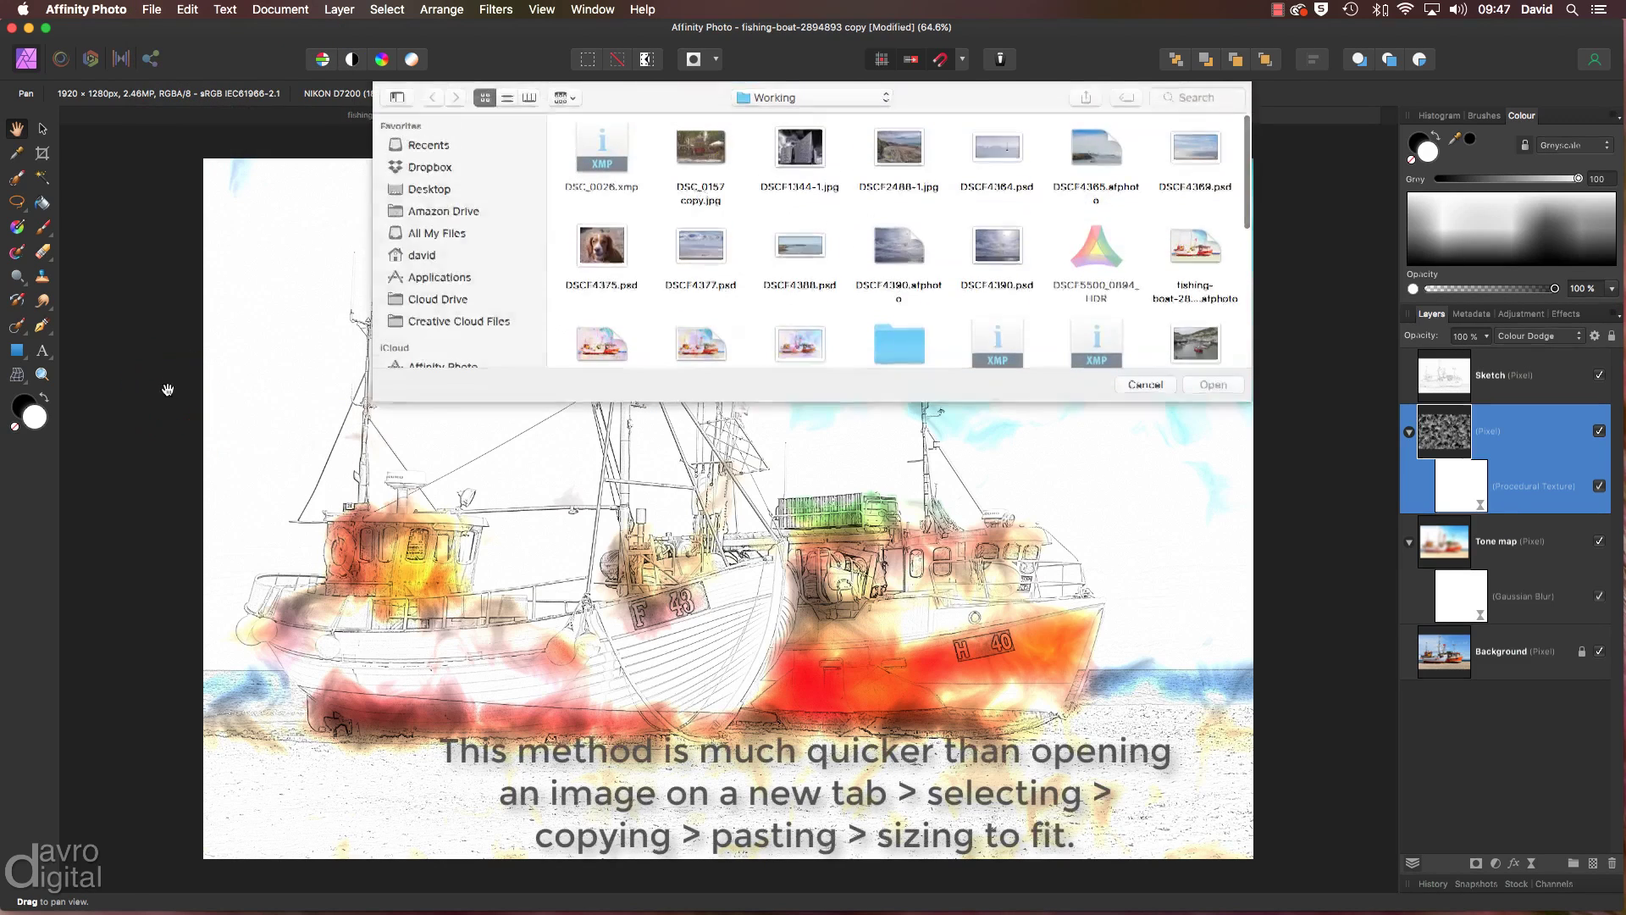
click(777, 97)
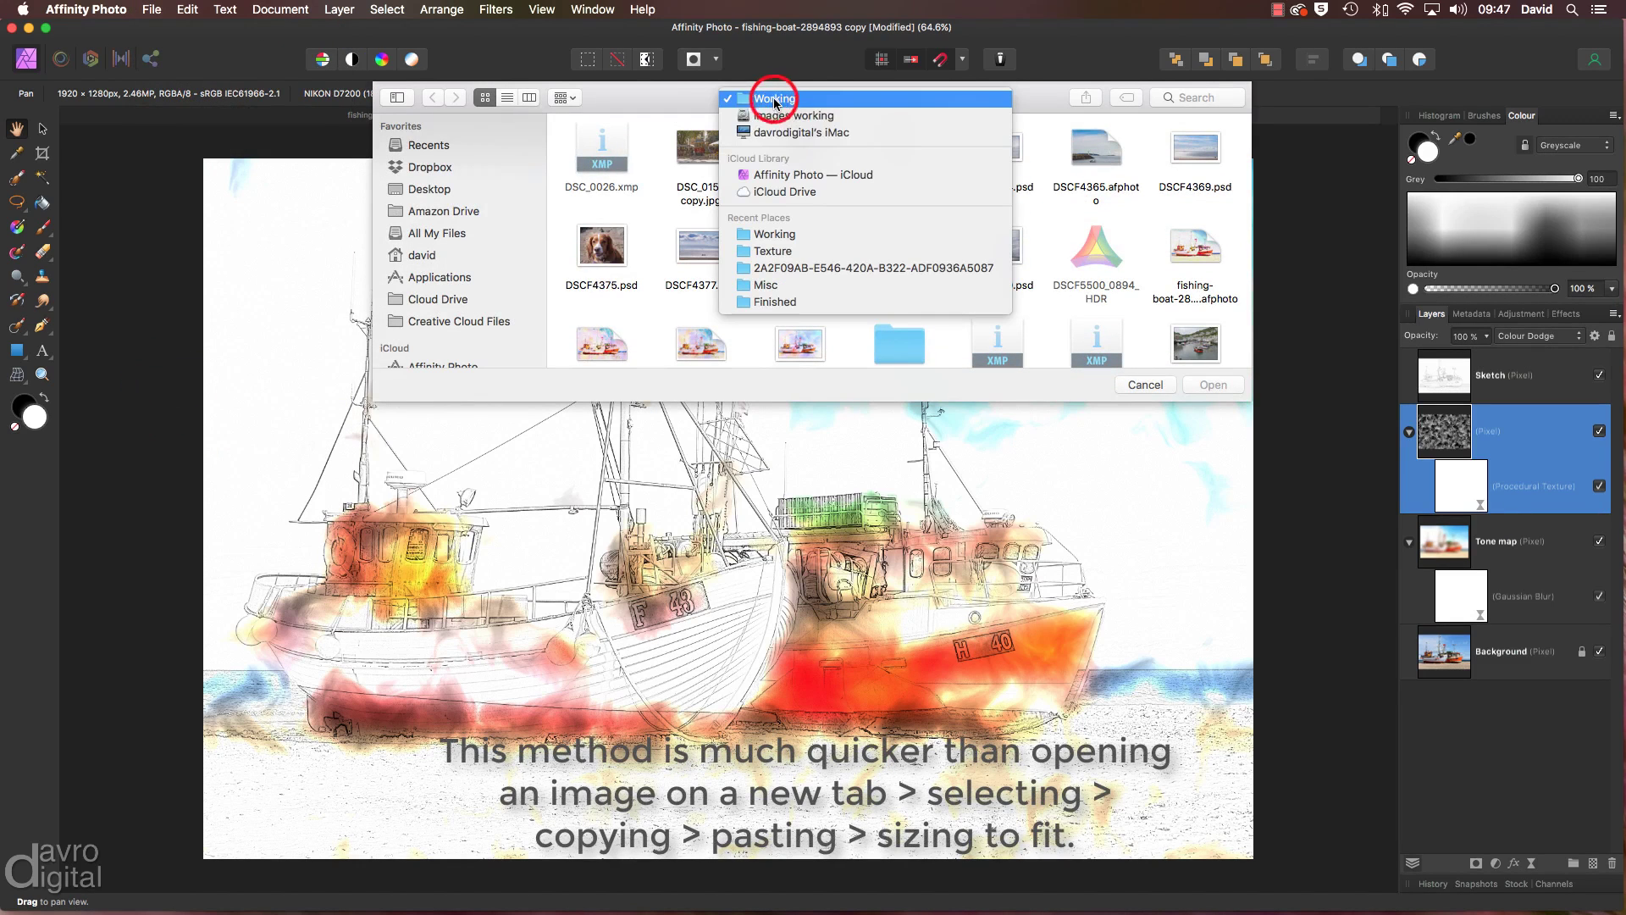
click(773, 251)
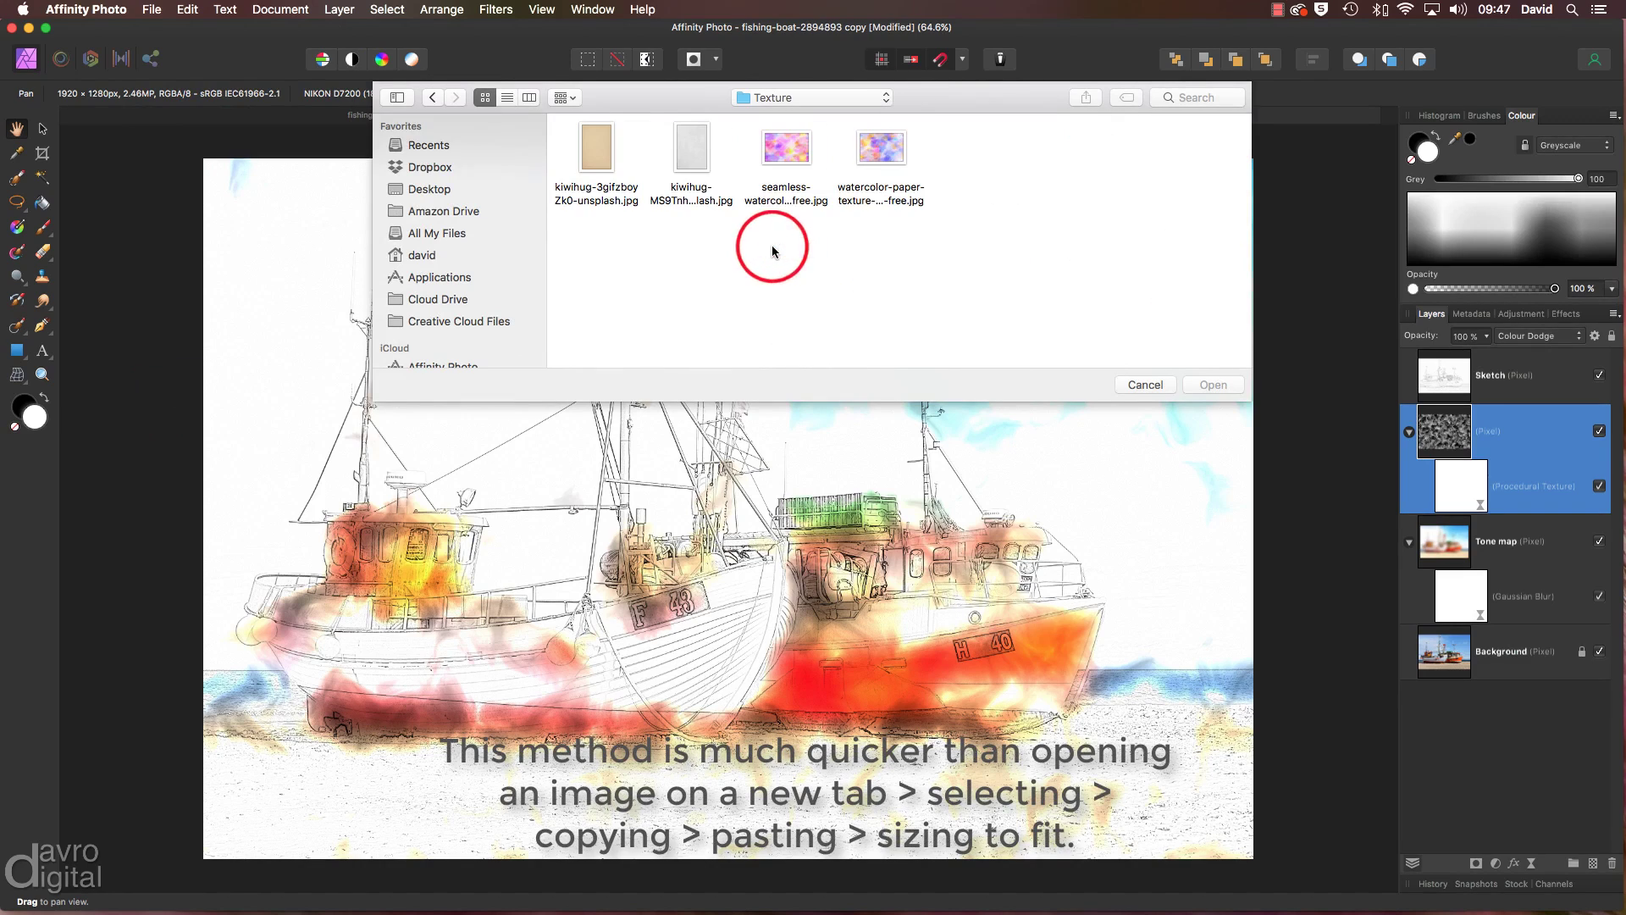
click(881, 156)
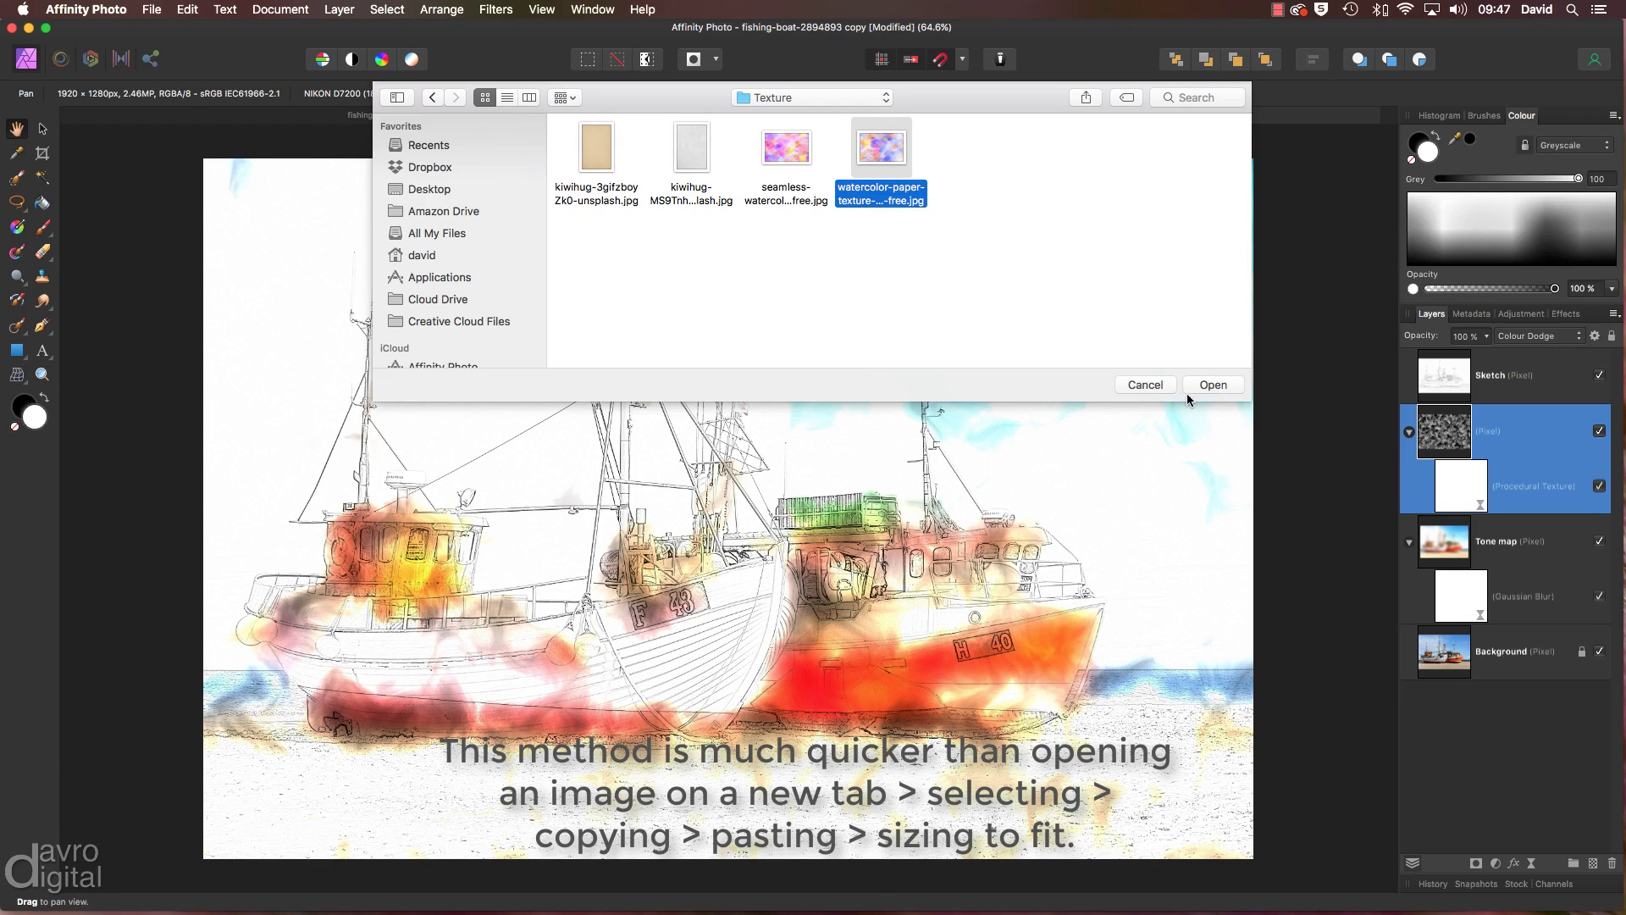
click(1211, 385)
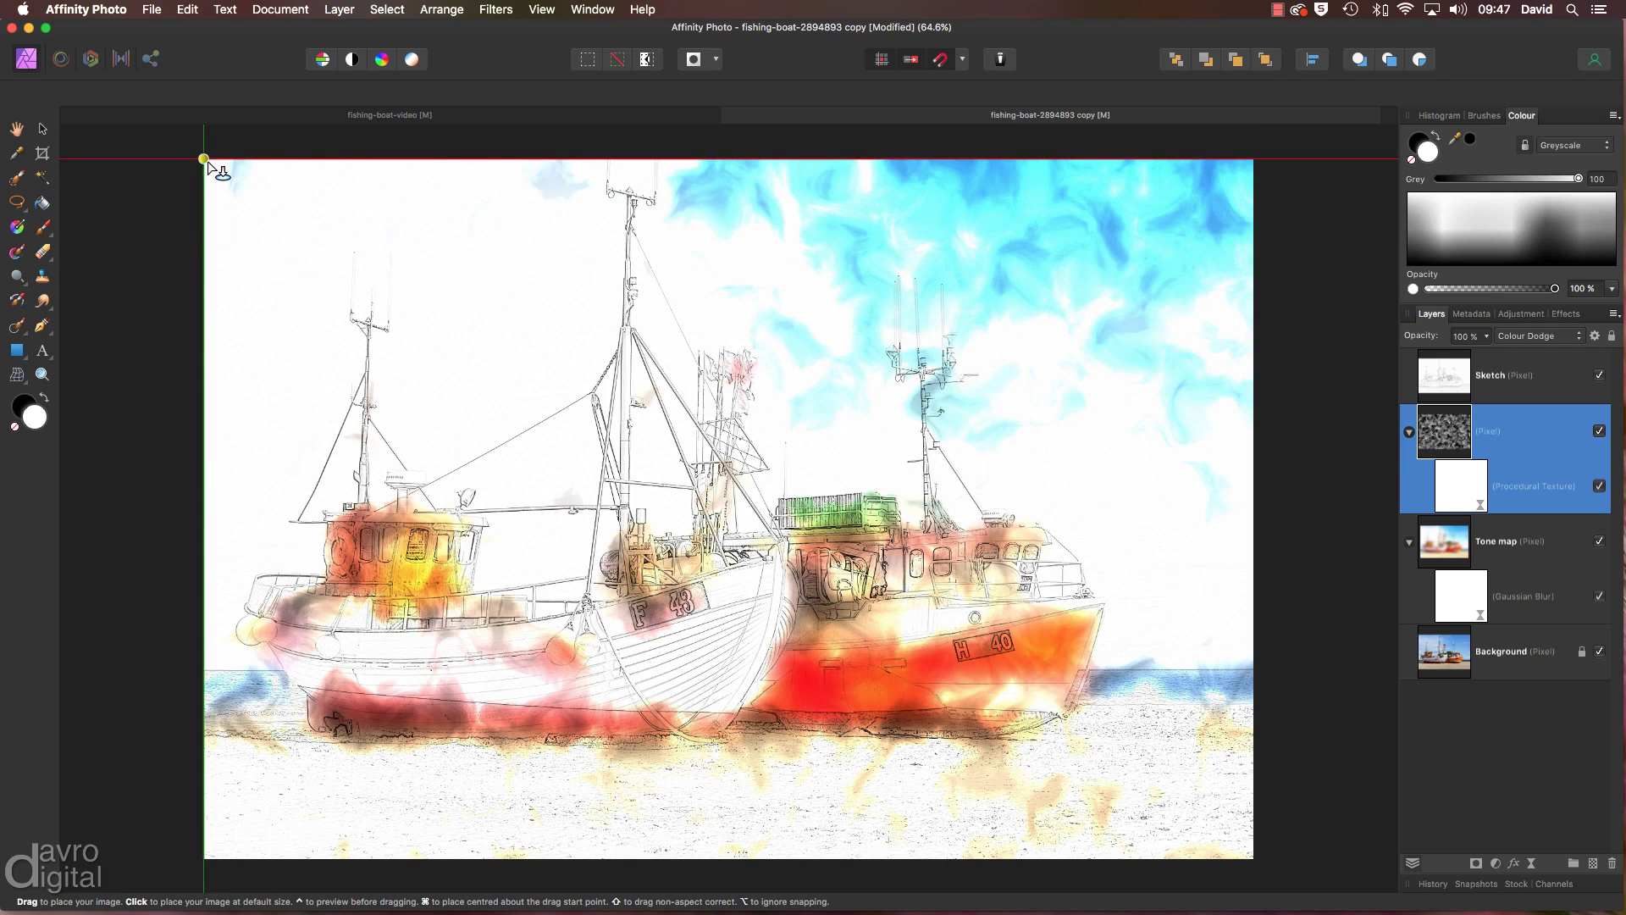
drag(208, 162, 1294, 796)
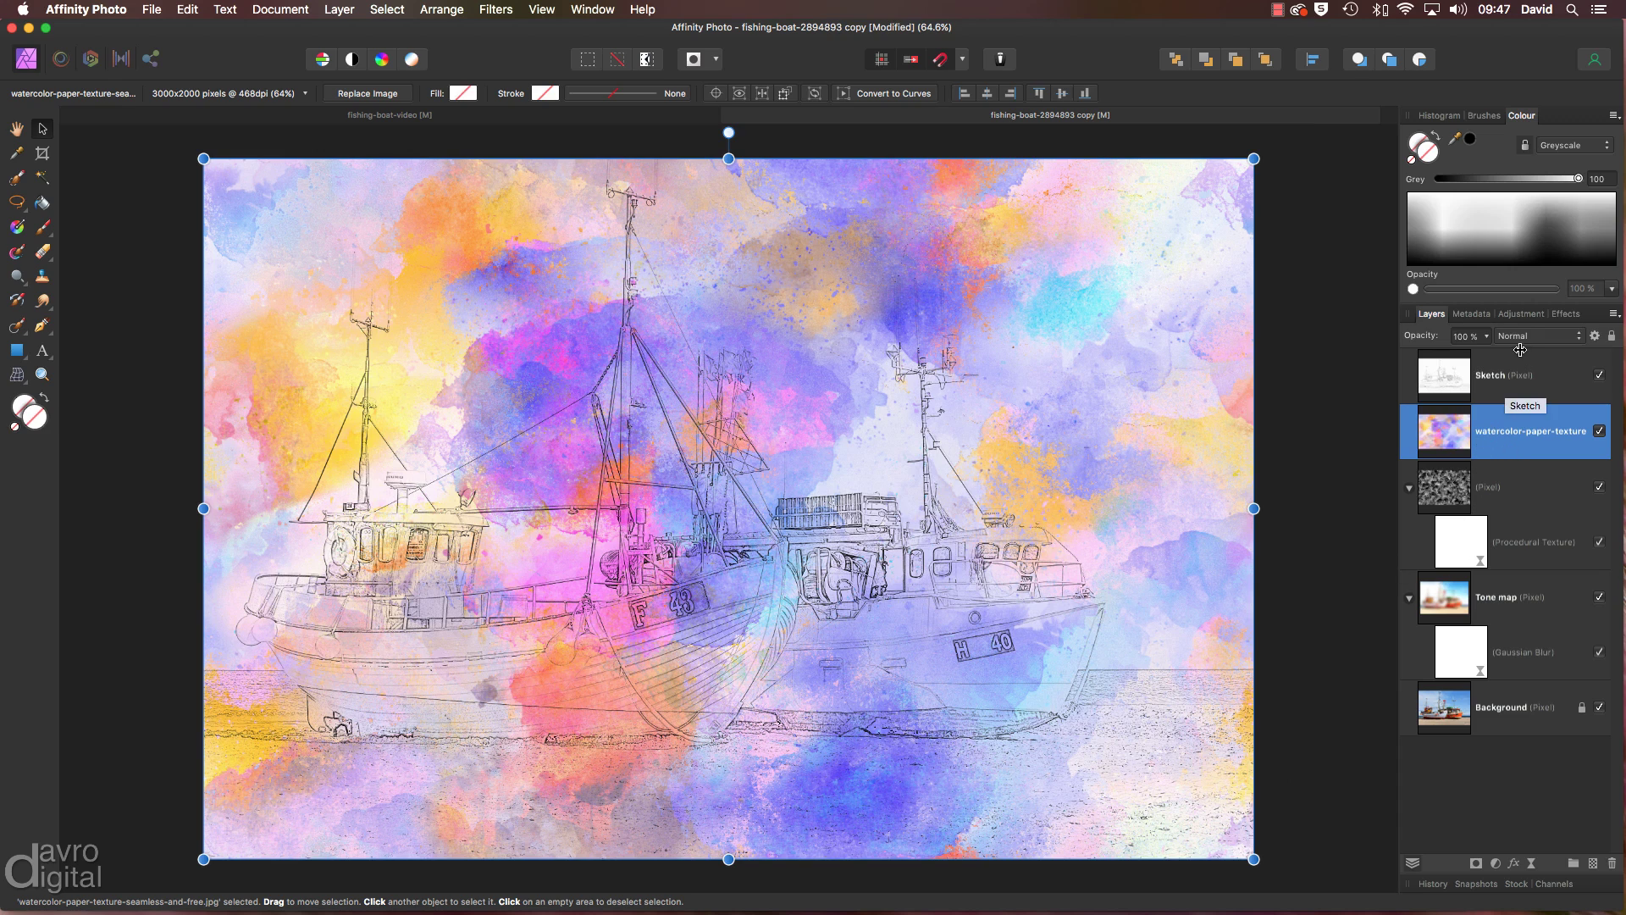
Blend the watercolour paper texture layer with Multiply at 36% opacity, then select the Sketch layer
drag(1524, 339, 1398, 356)
click(1486, 337)
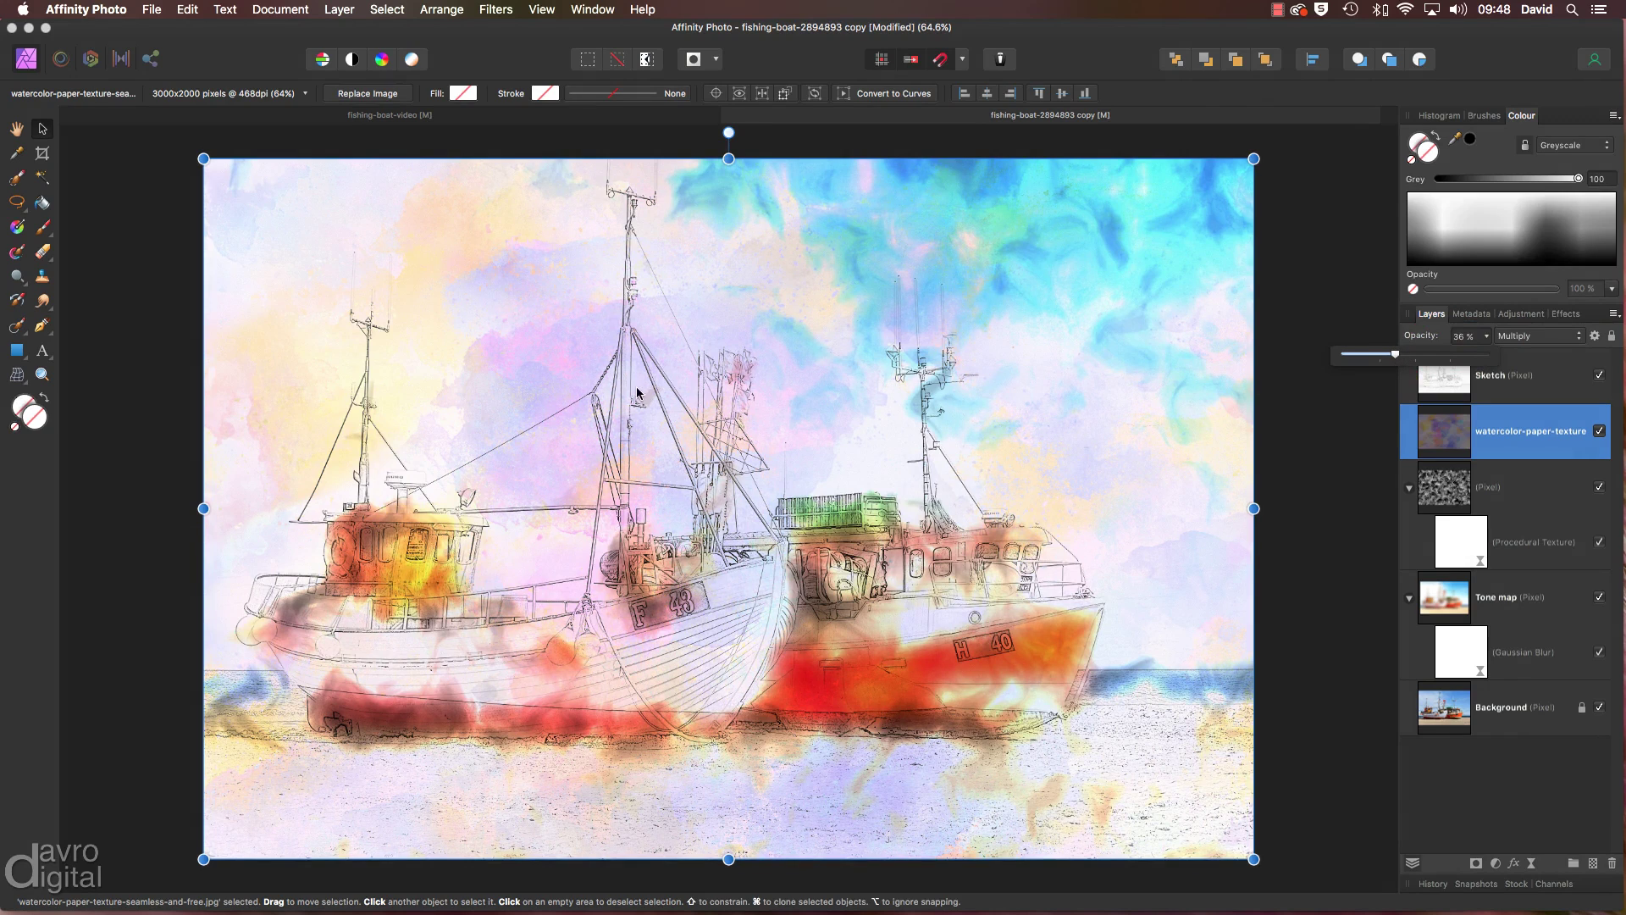
click(1530, 376)
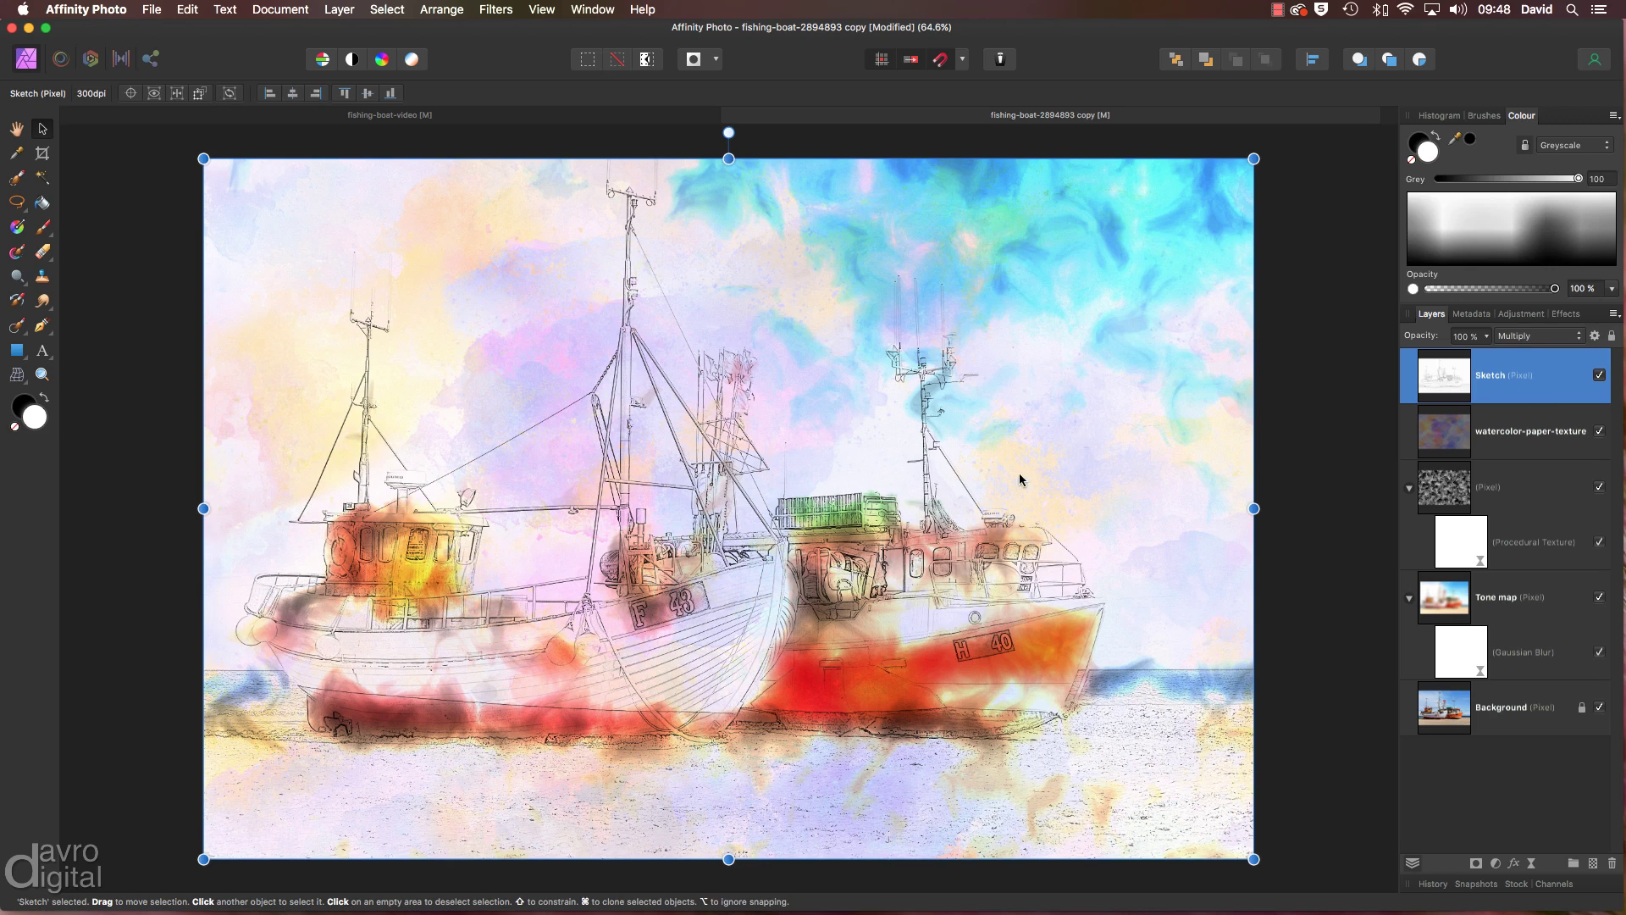
click(1531, 863)
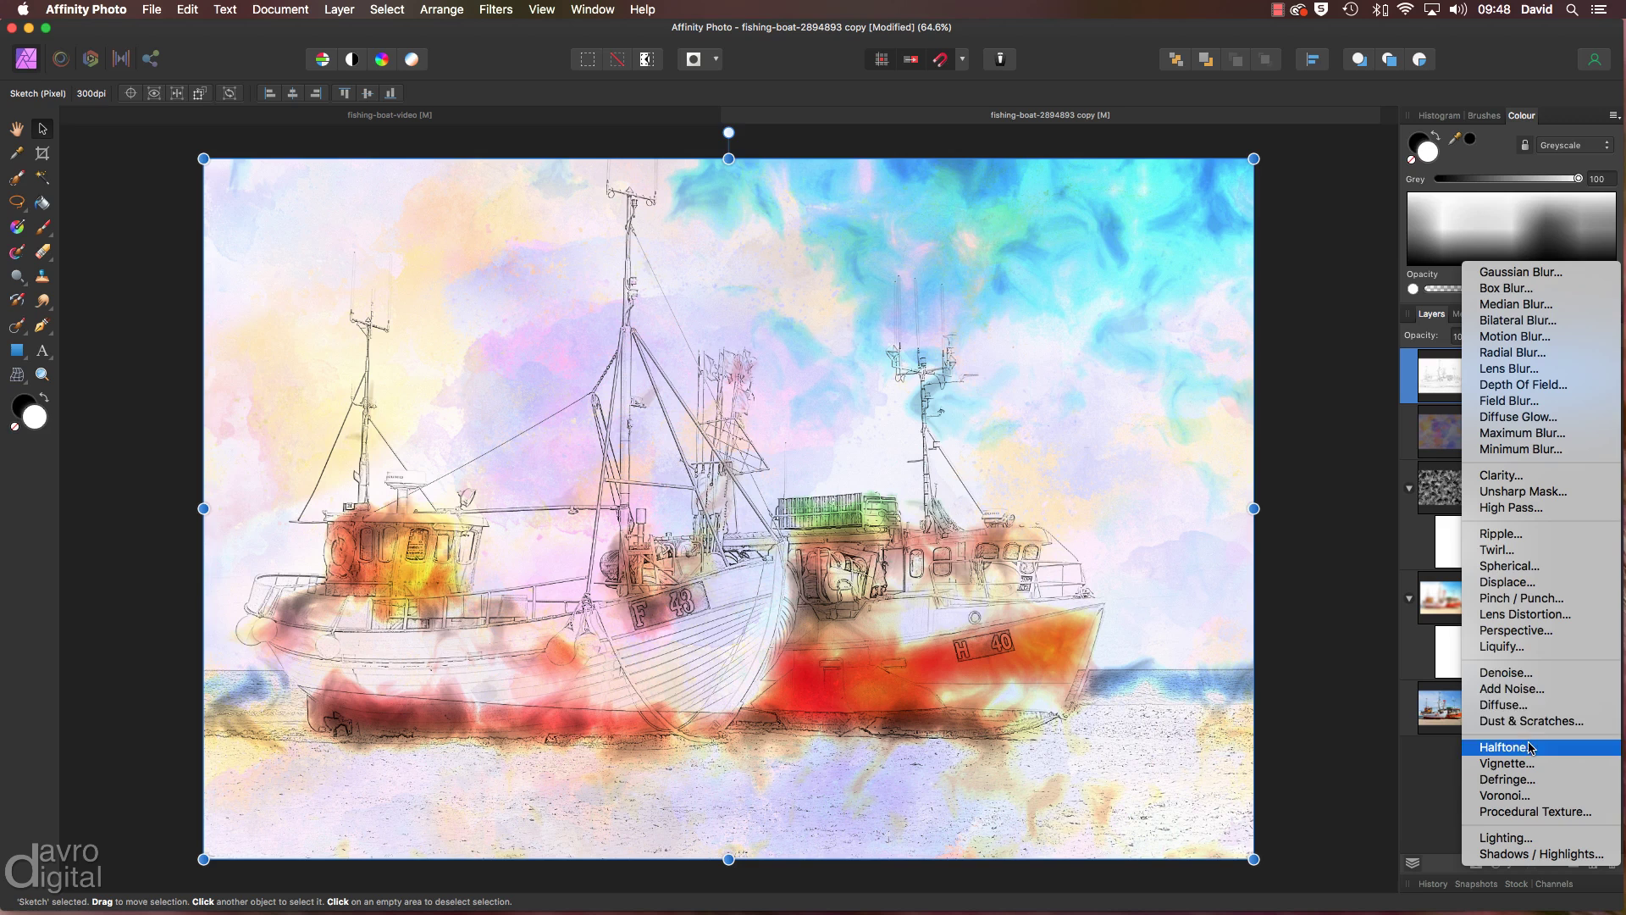
click(1510, 535)
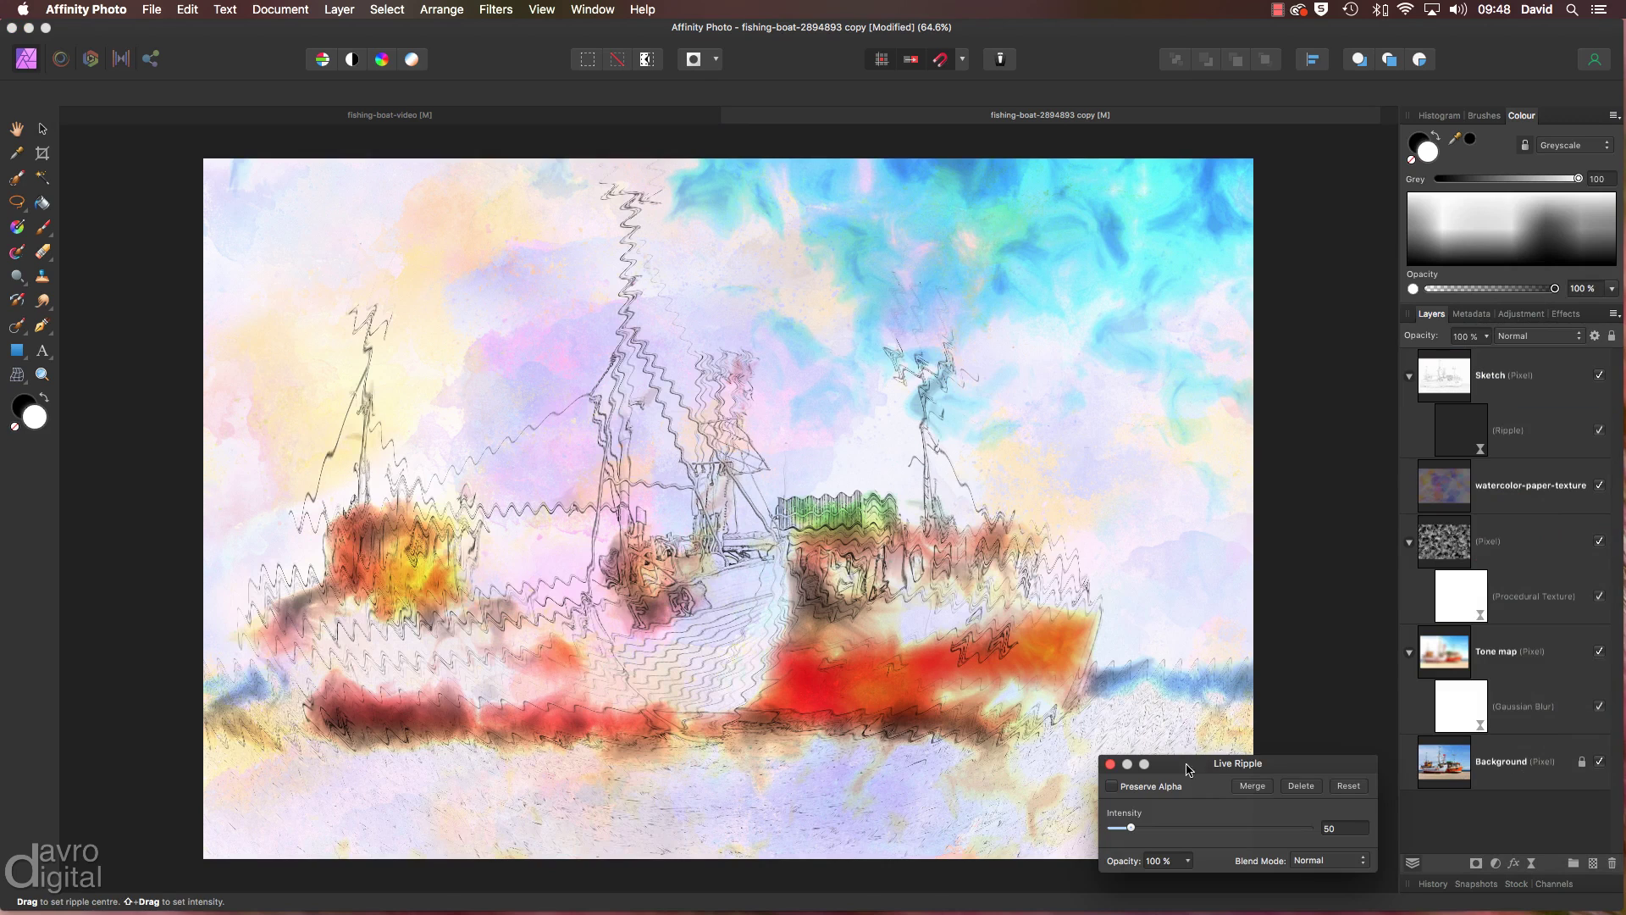
click(1116, 832)
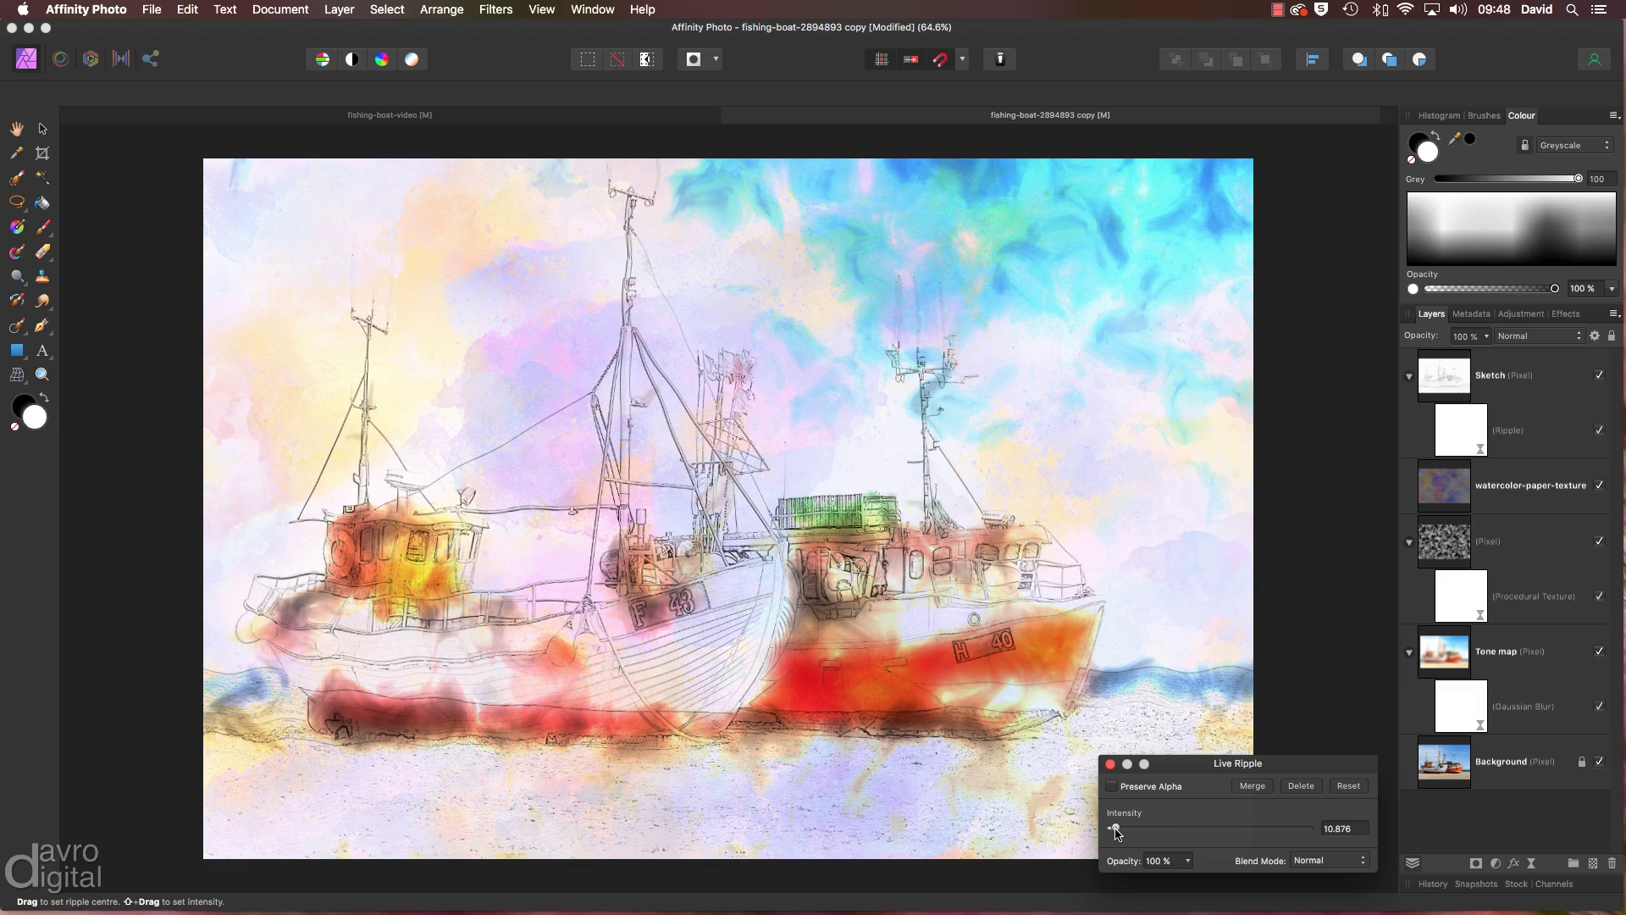
drag(1116, 833, 1116, 843)
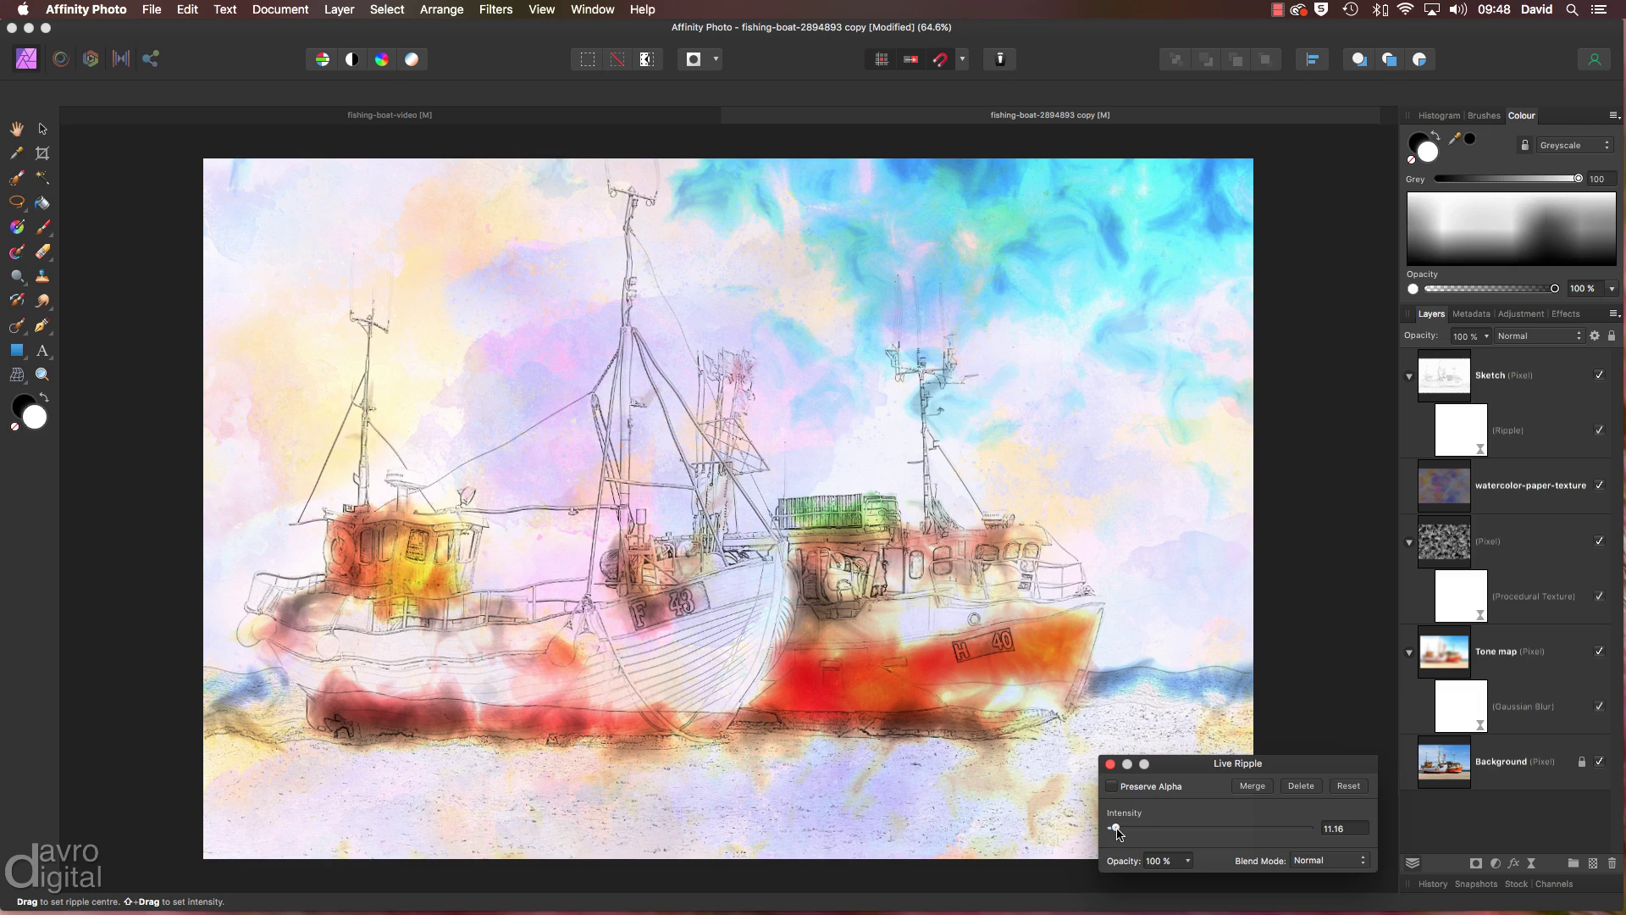
key(super+1)
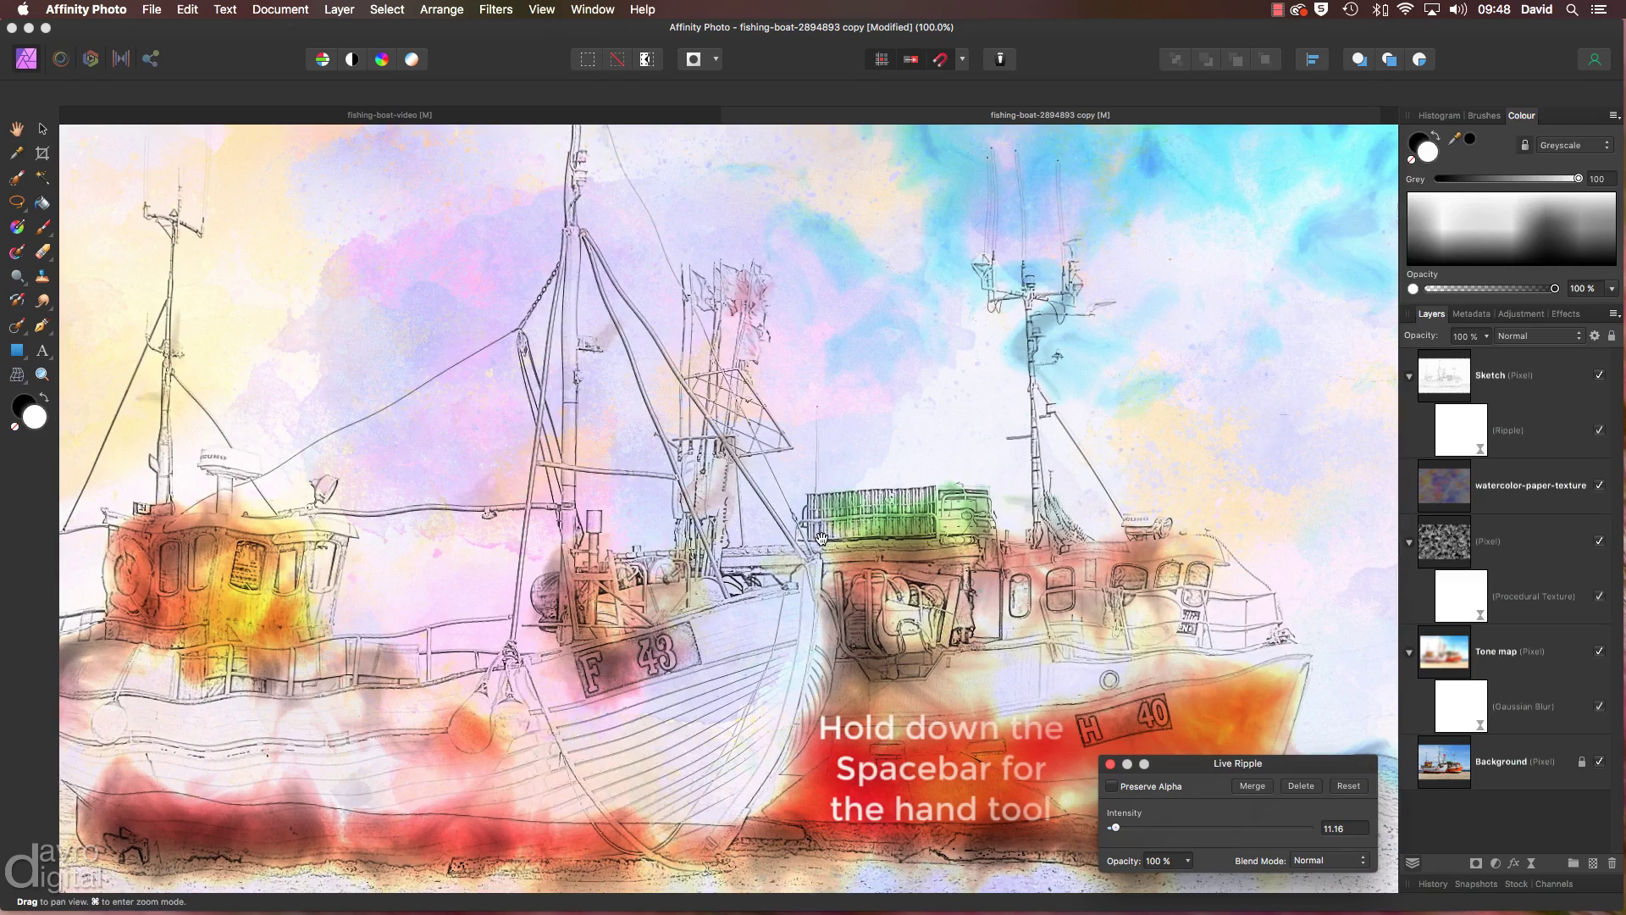
key(space)
drag(541, 348, 575, 488)
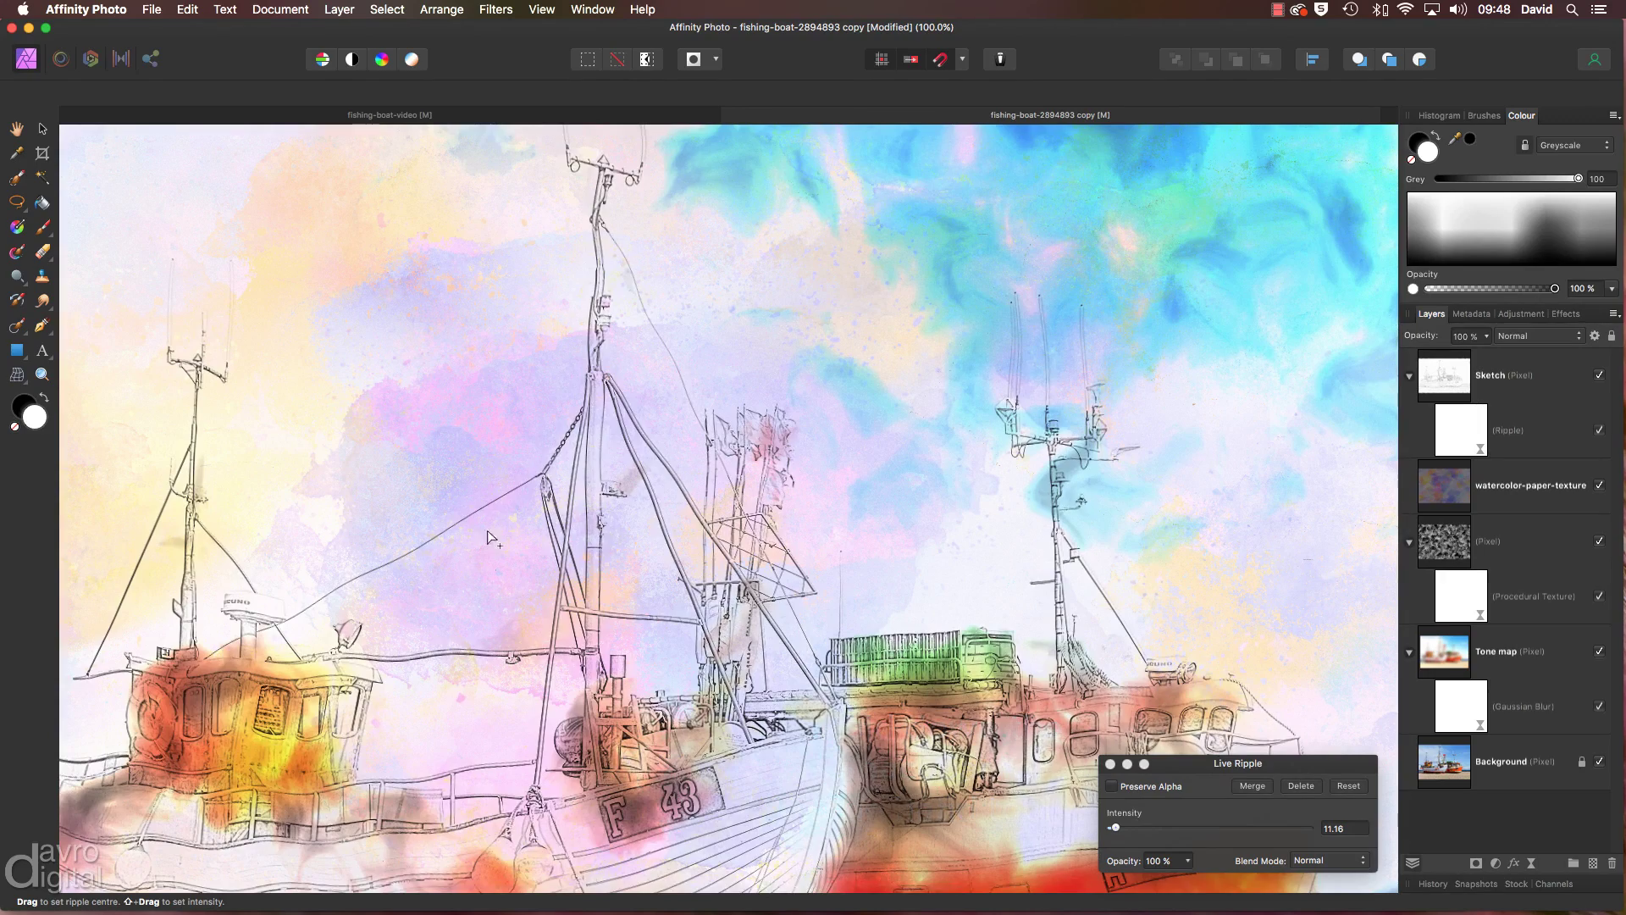
key(space)
drag(452, 704, 570, 609)
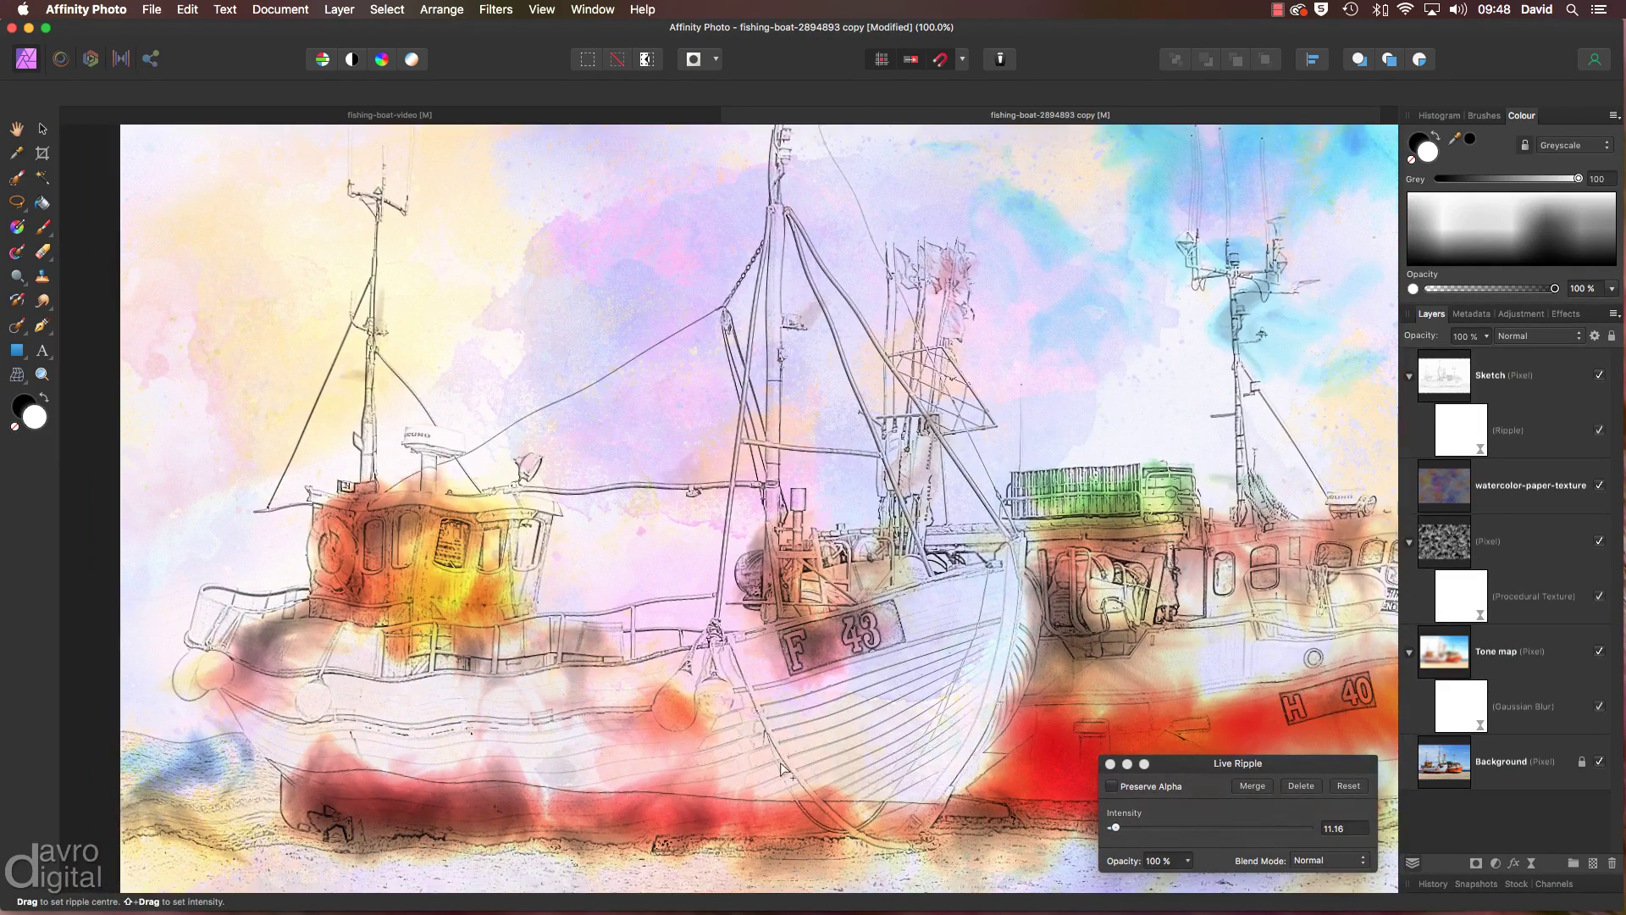
click(1600, 432)
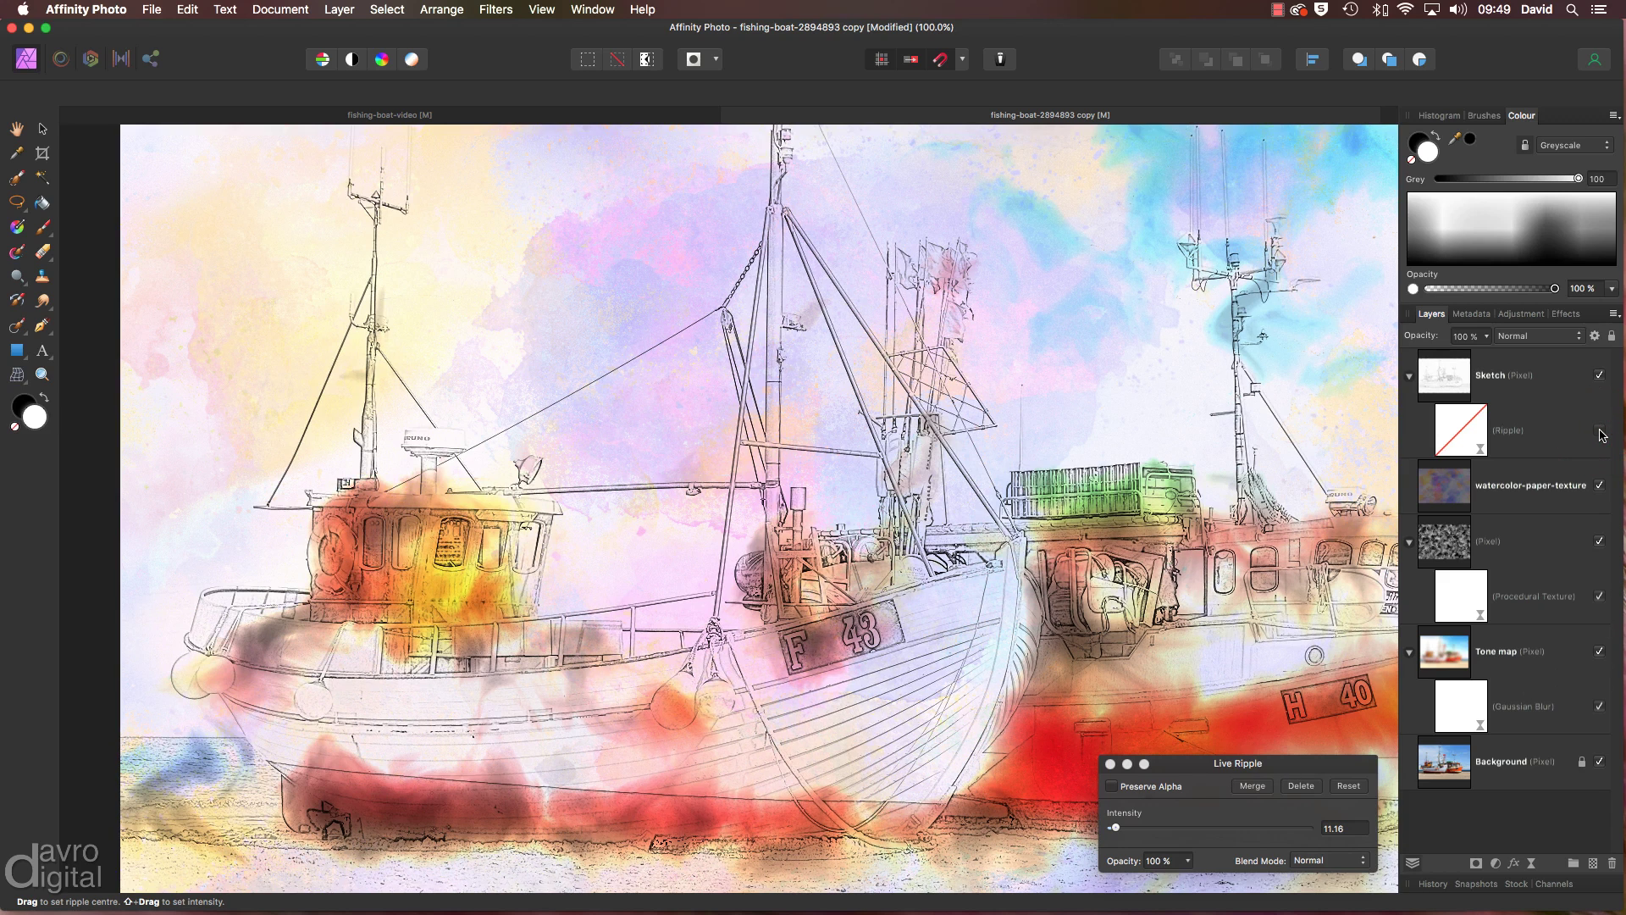
click(1600, 432)
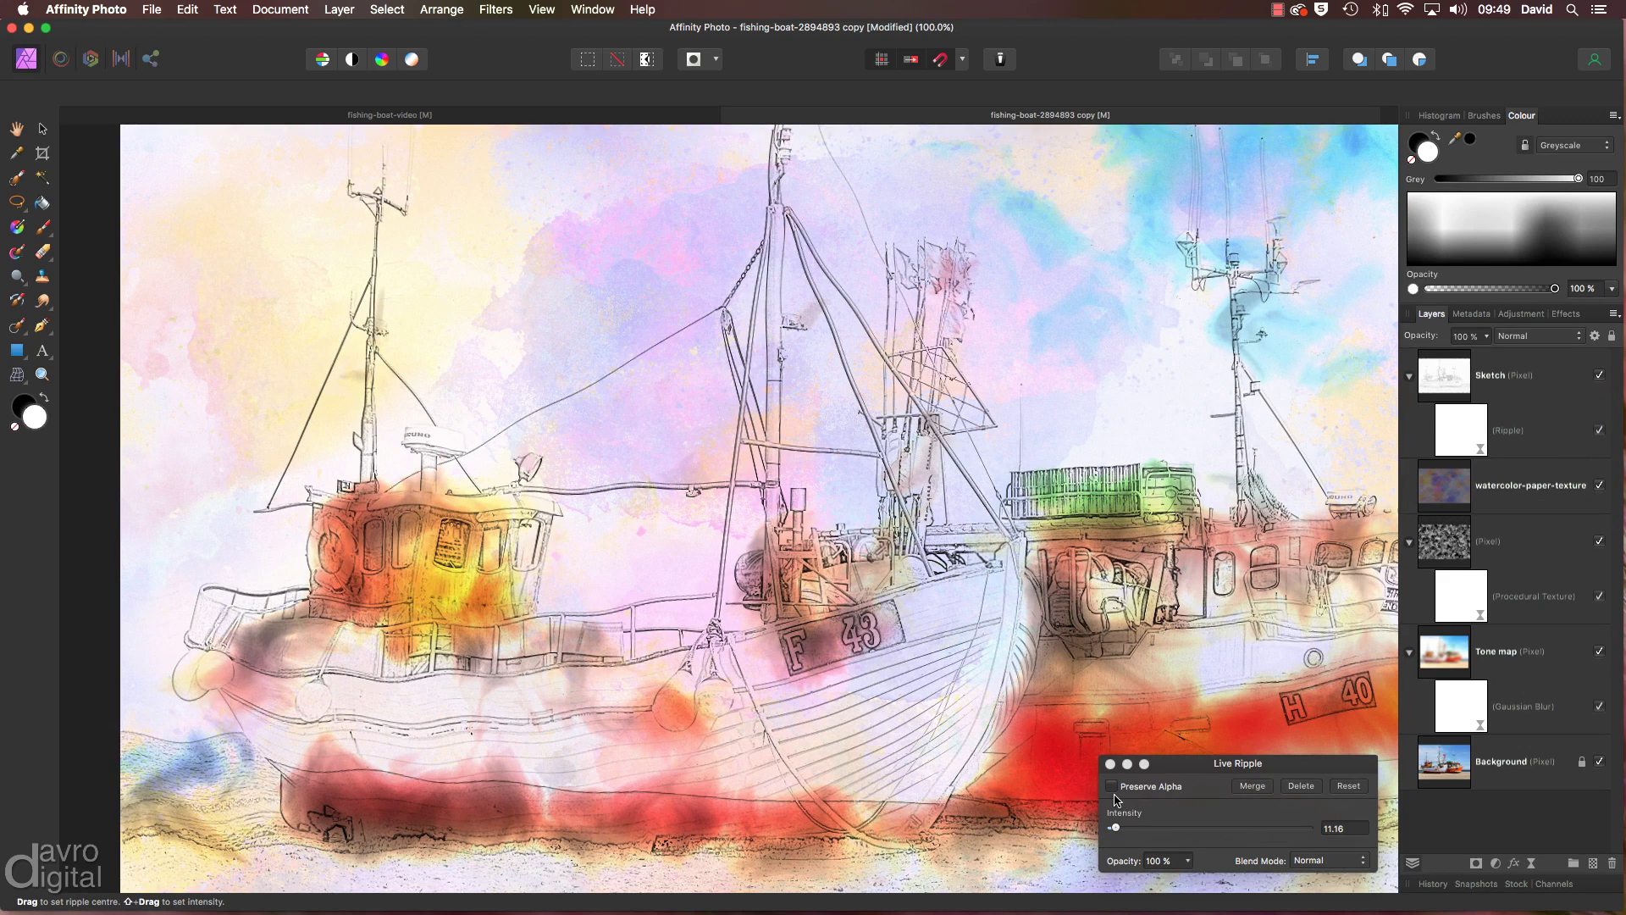
Fit the image to the window and leave Preserve Alpha off before closing the Live Ripple settings
key(super+0)
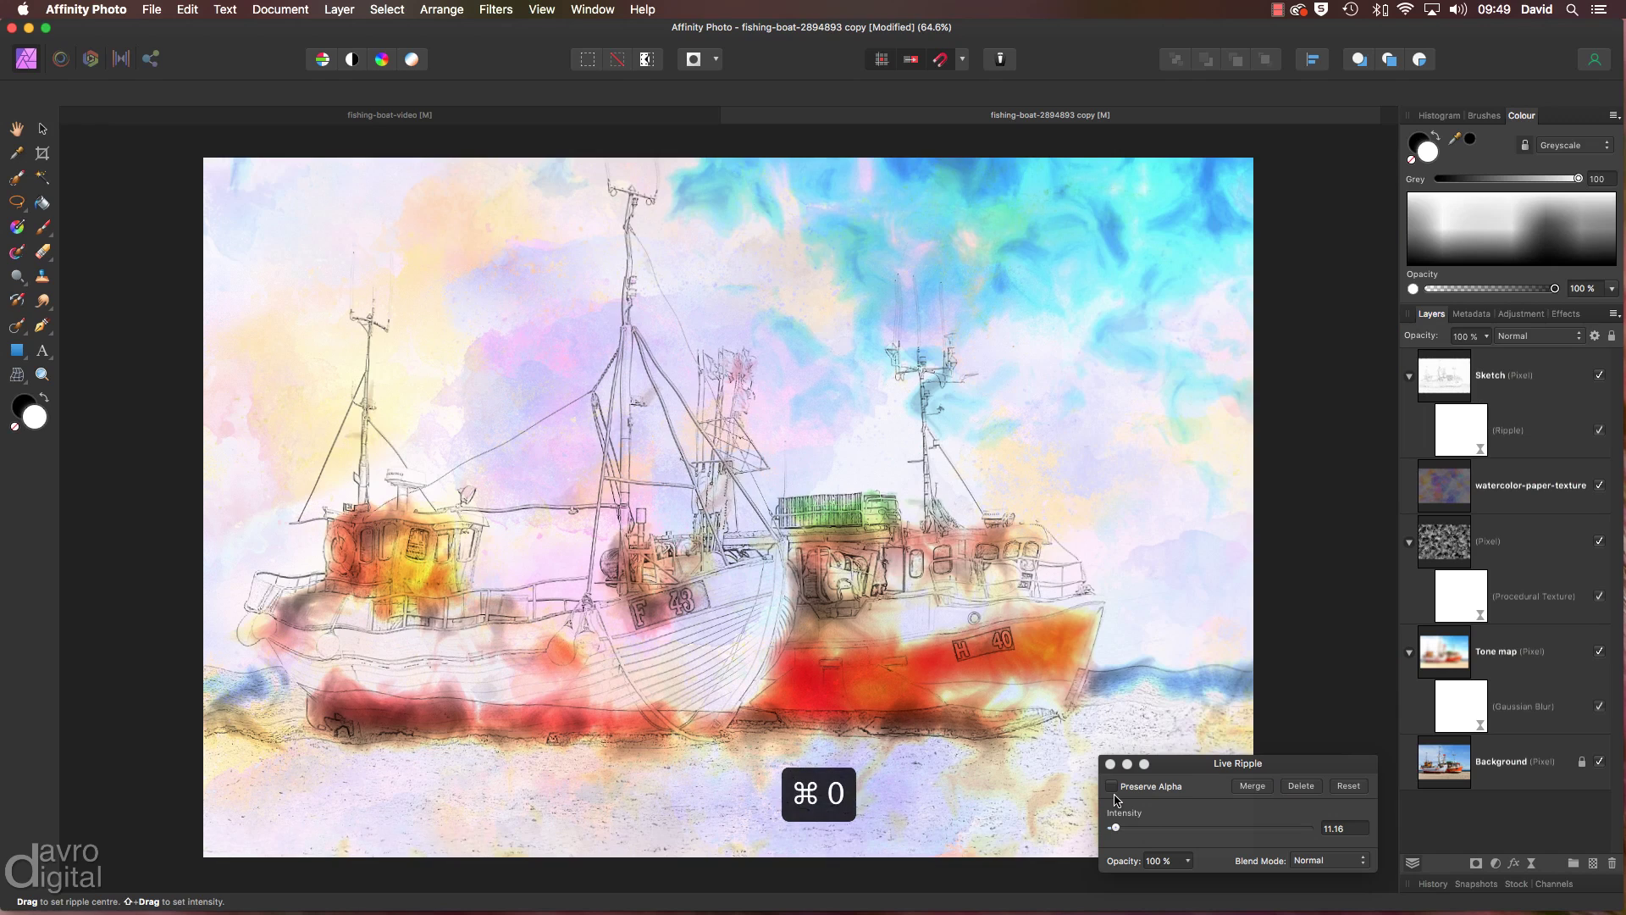
click(1112, 786)
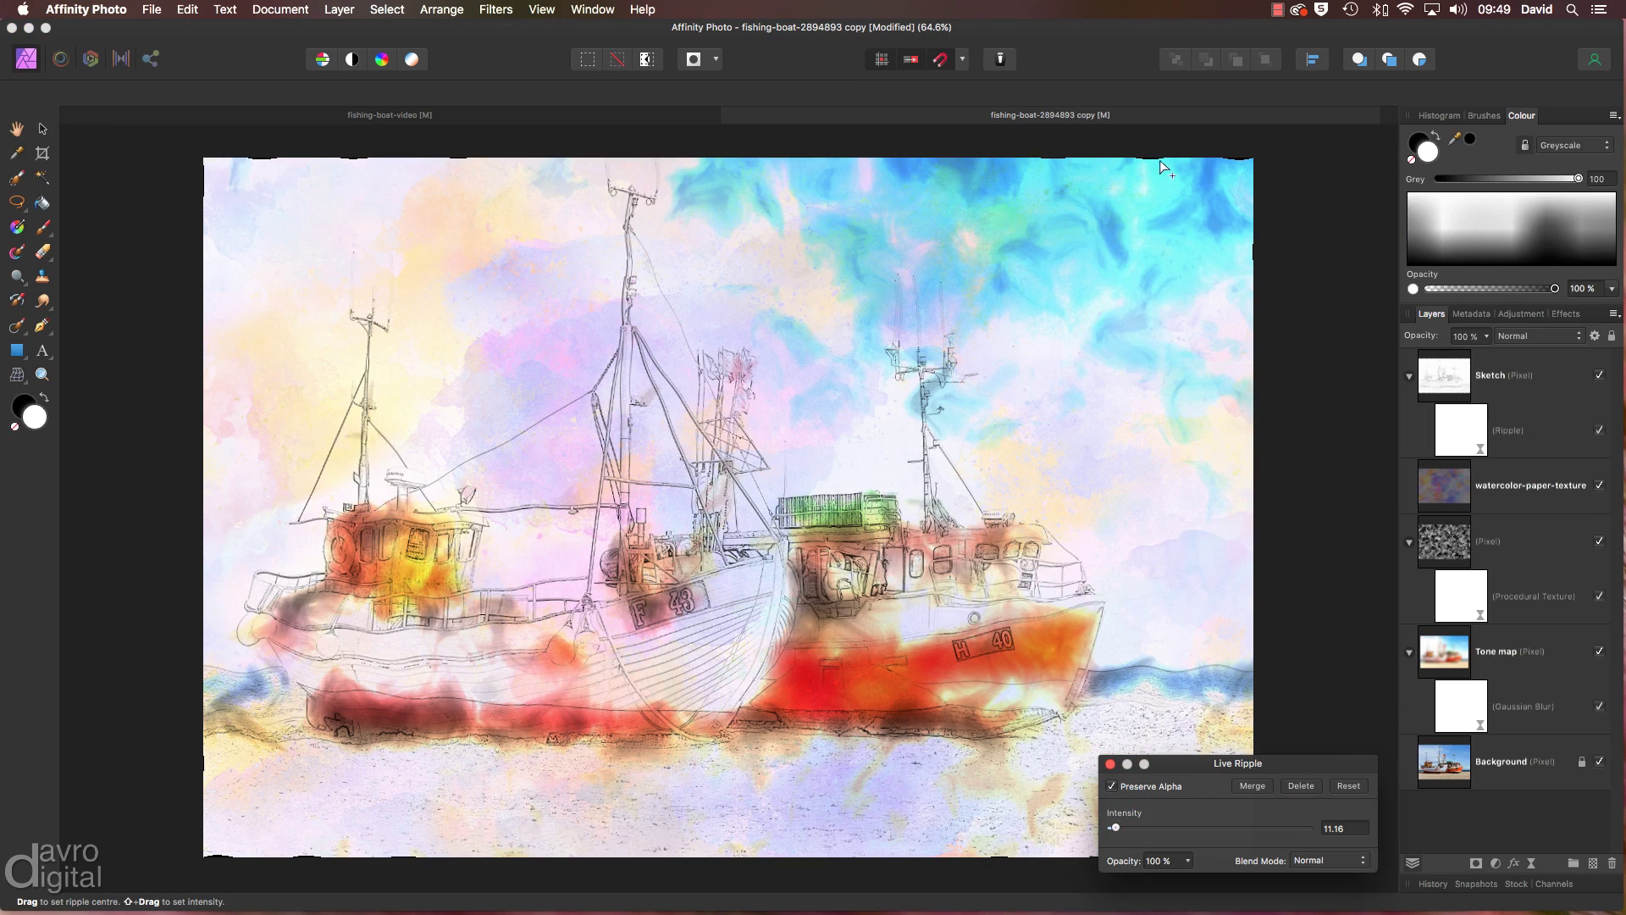
click(1112, 786)
click(1110, 765)
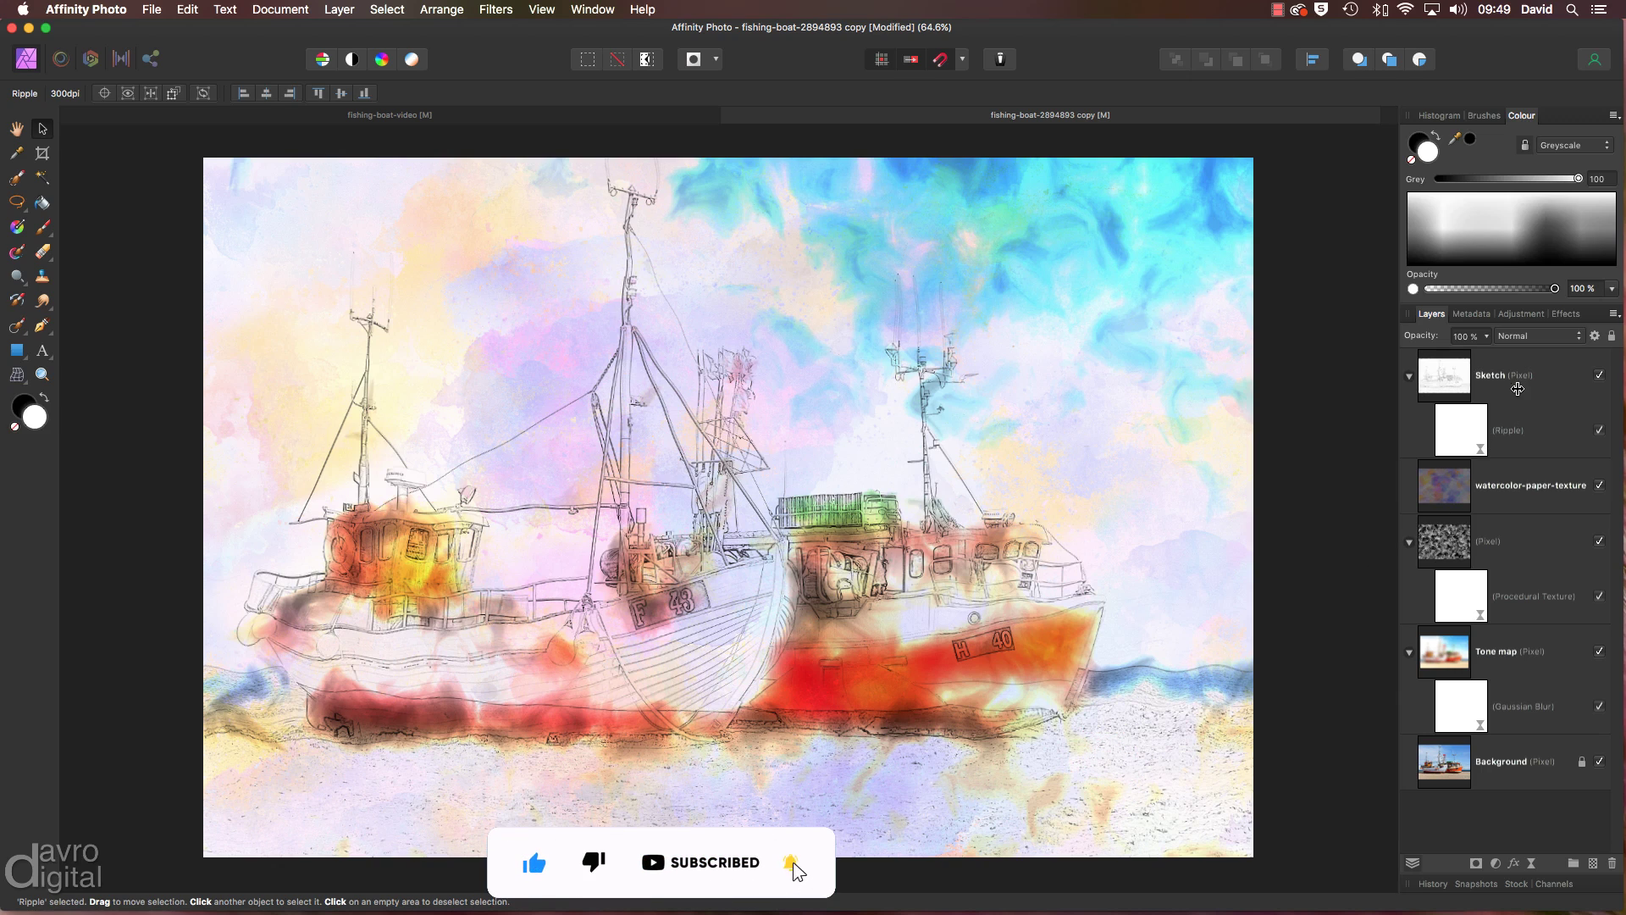
Place the kiwihug fabric texture above the Sketch layer, stretched to cover the whole canvas
click(1517, 389)
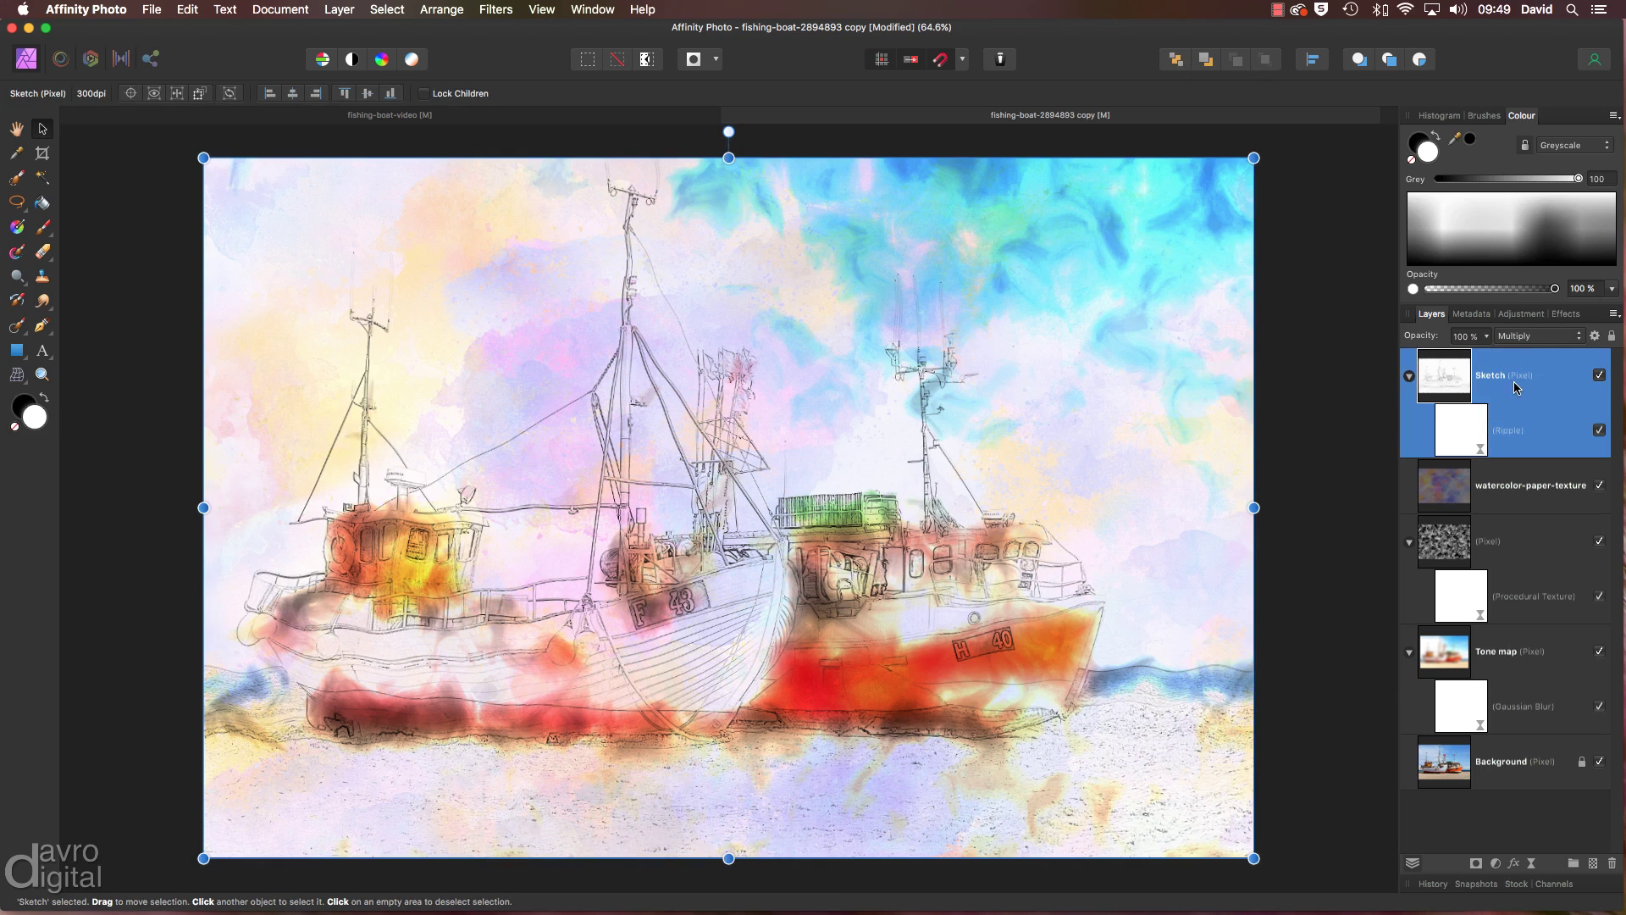
click(149, 12)
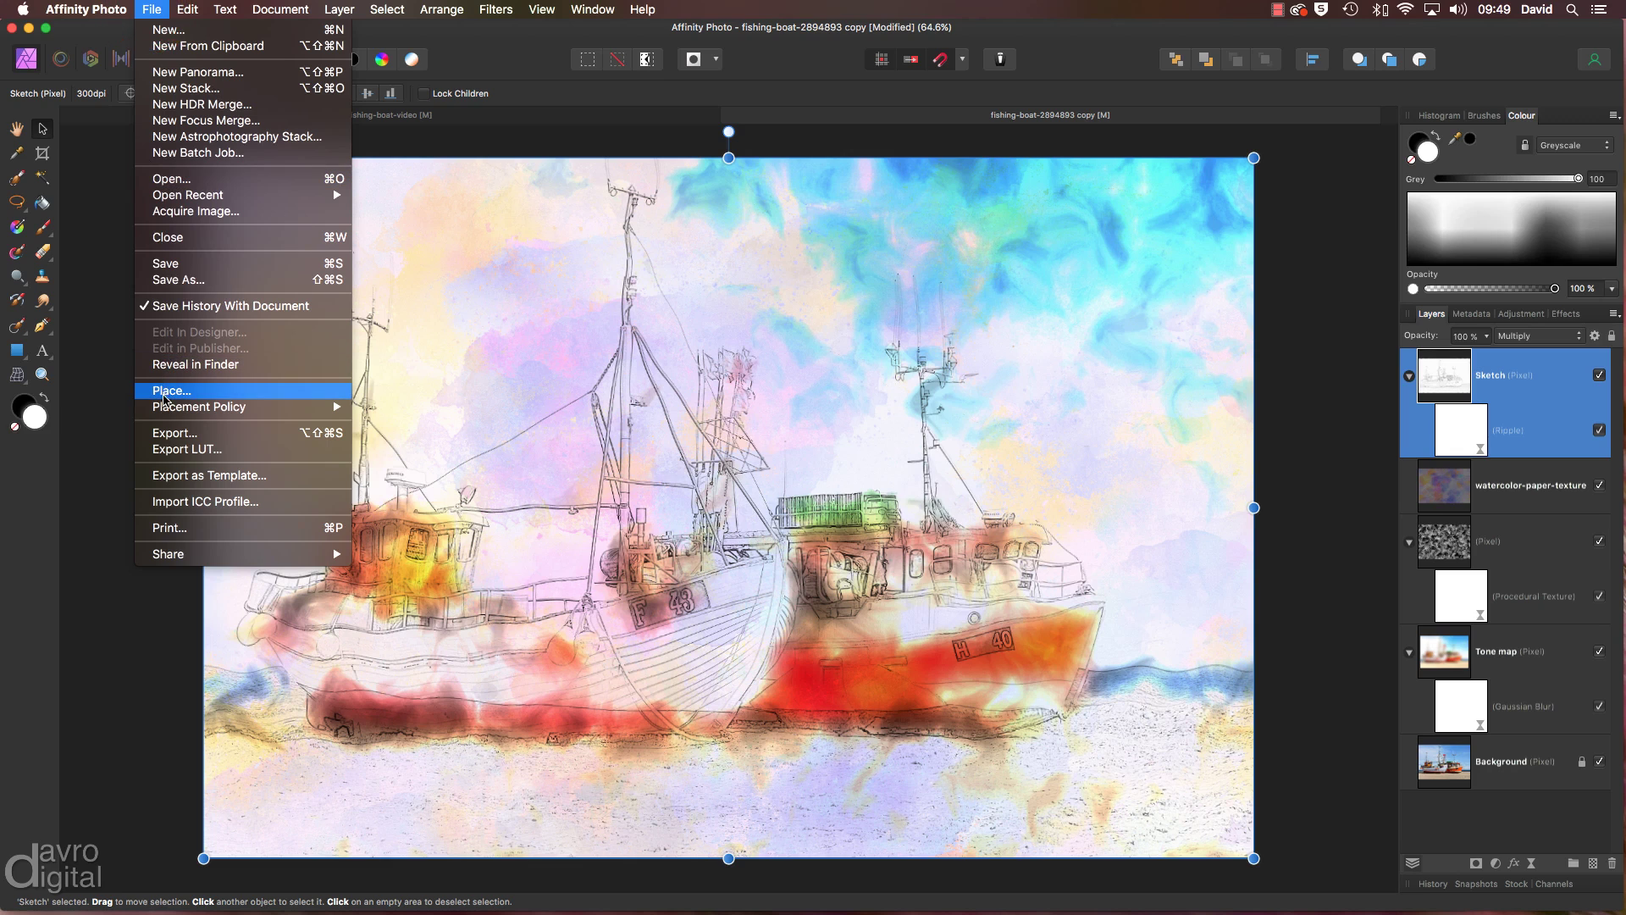
click(169, 391)
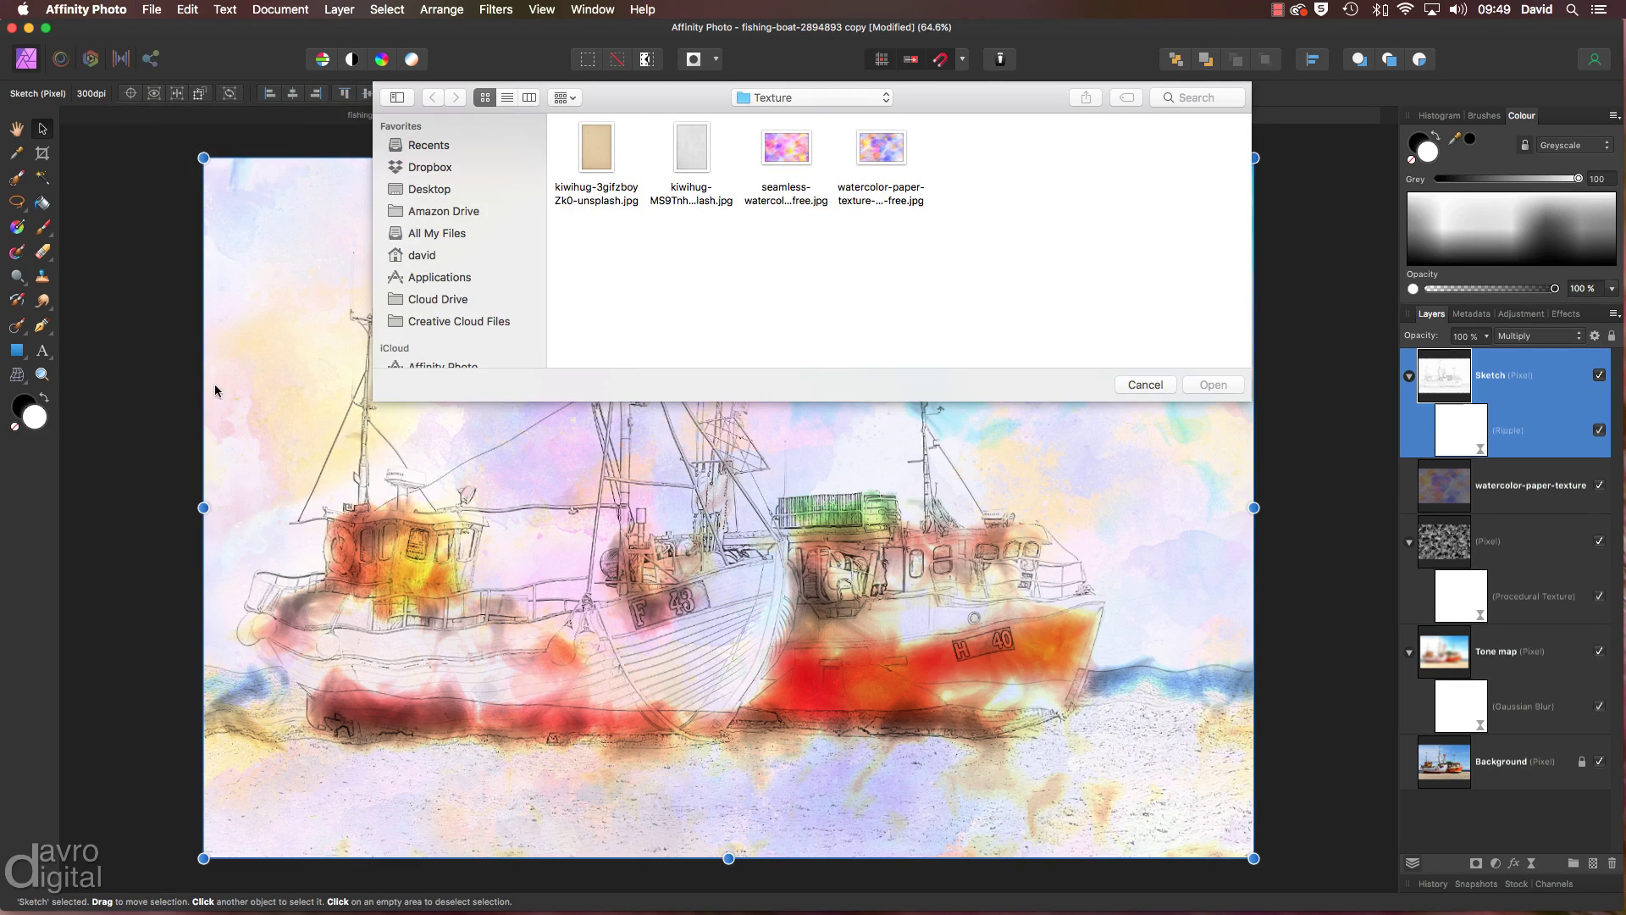
click(695, 152)
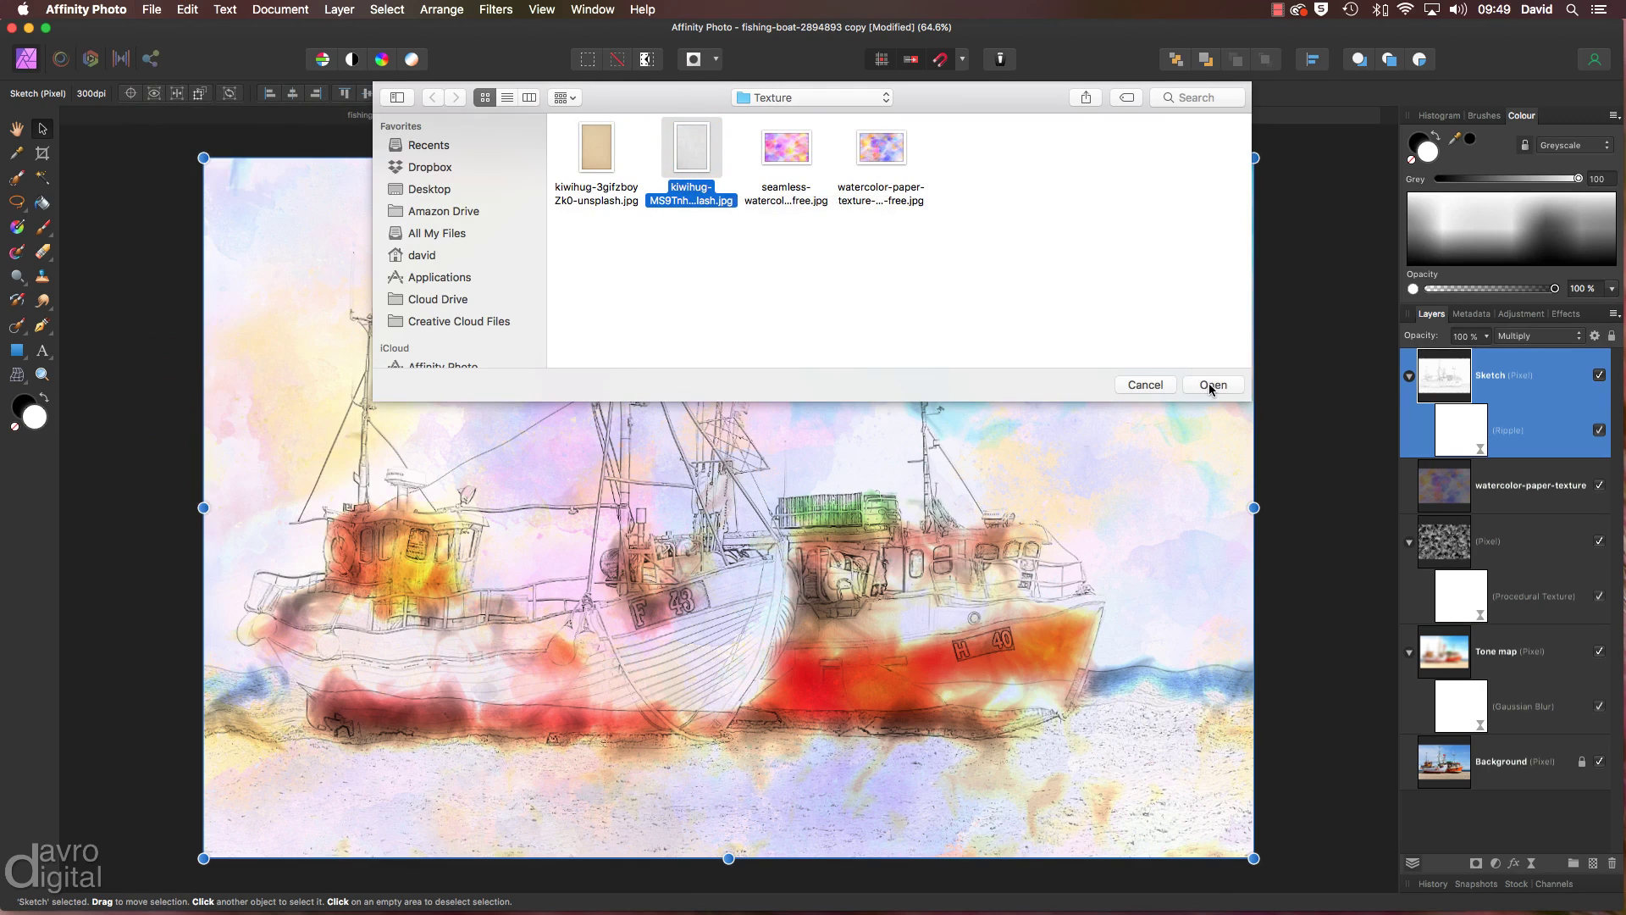
click(1211, 386)
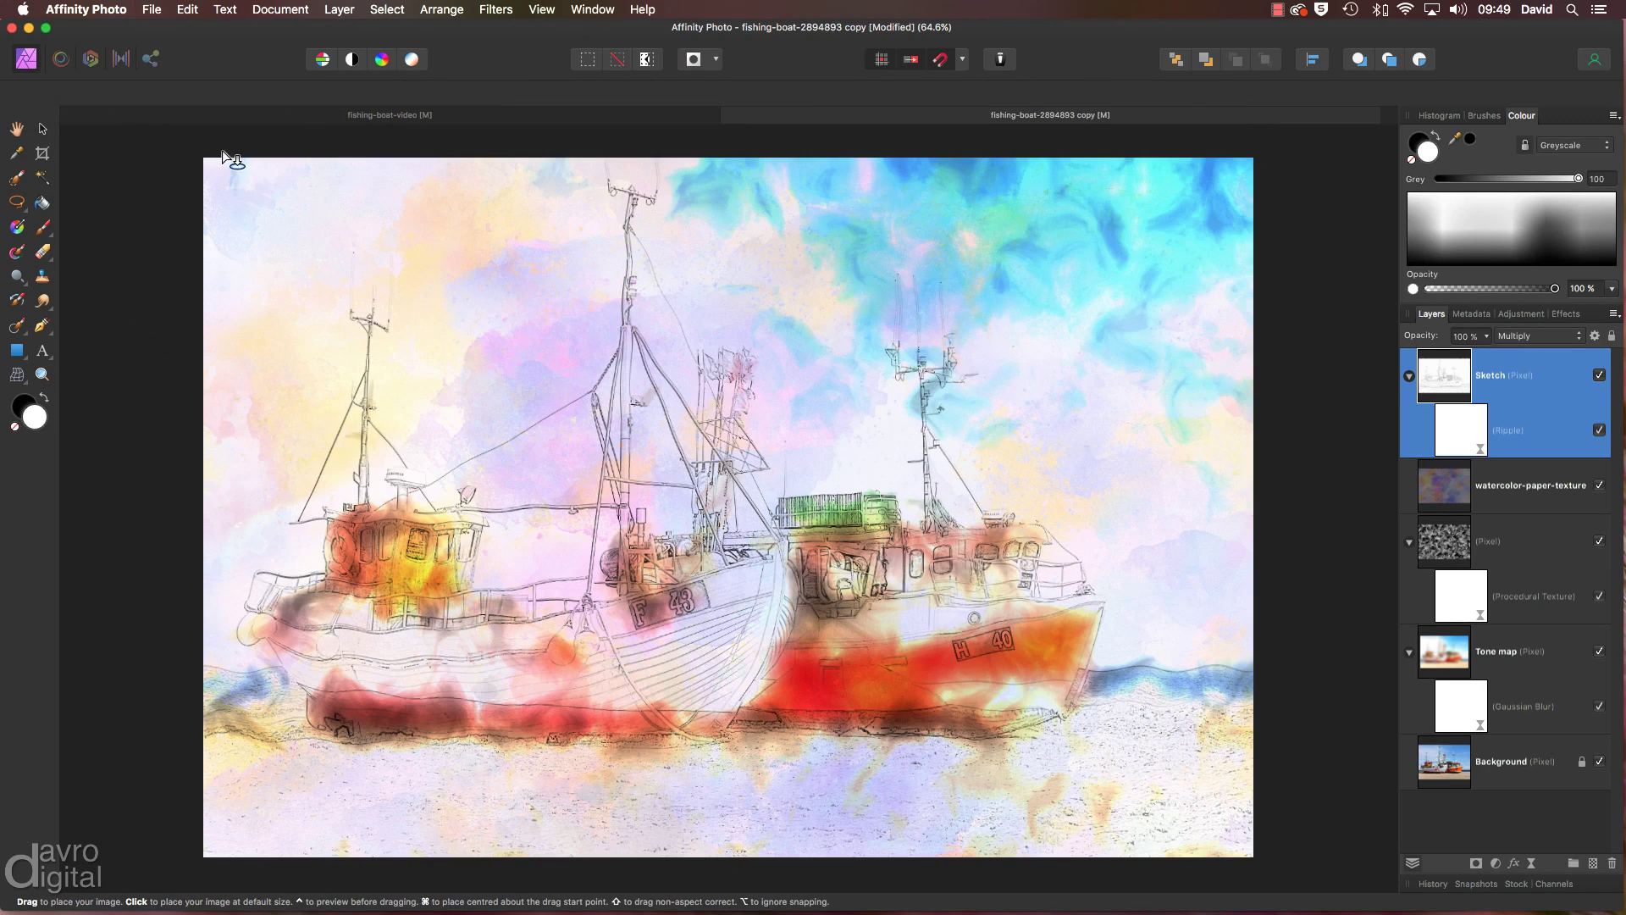
click(206, 161)
drag(206, 160, 1009, 639)
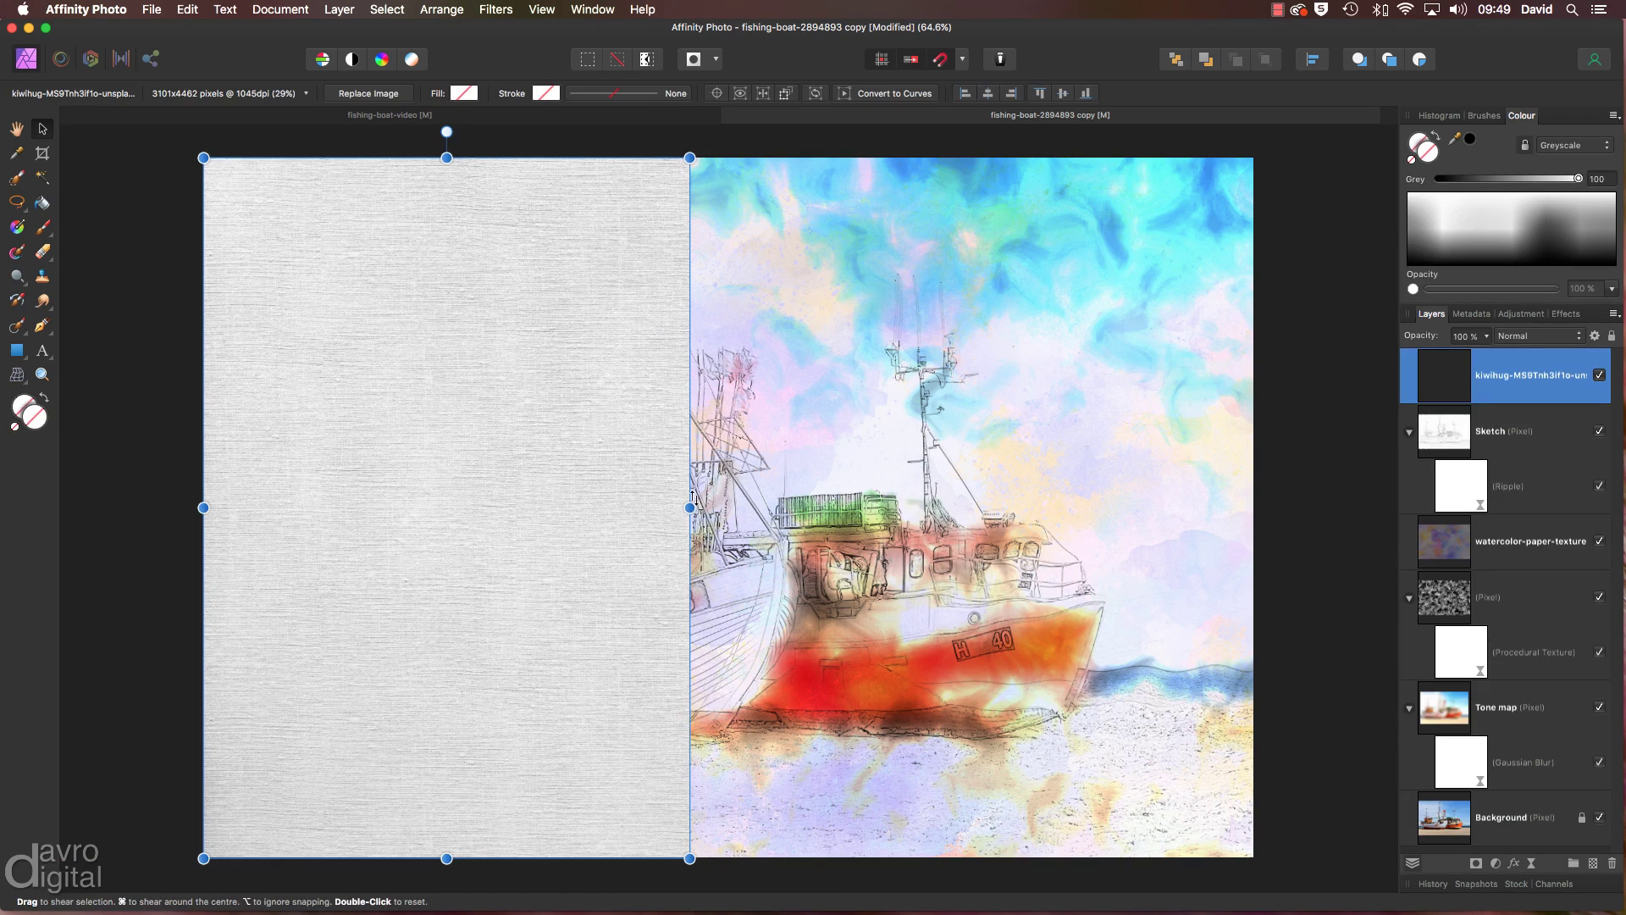
drag(690, 508, 1248, 551)
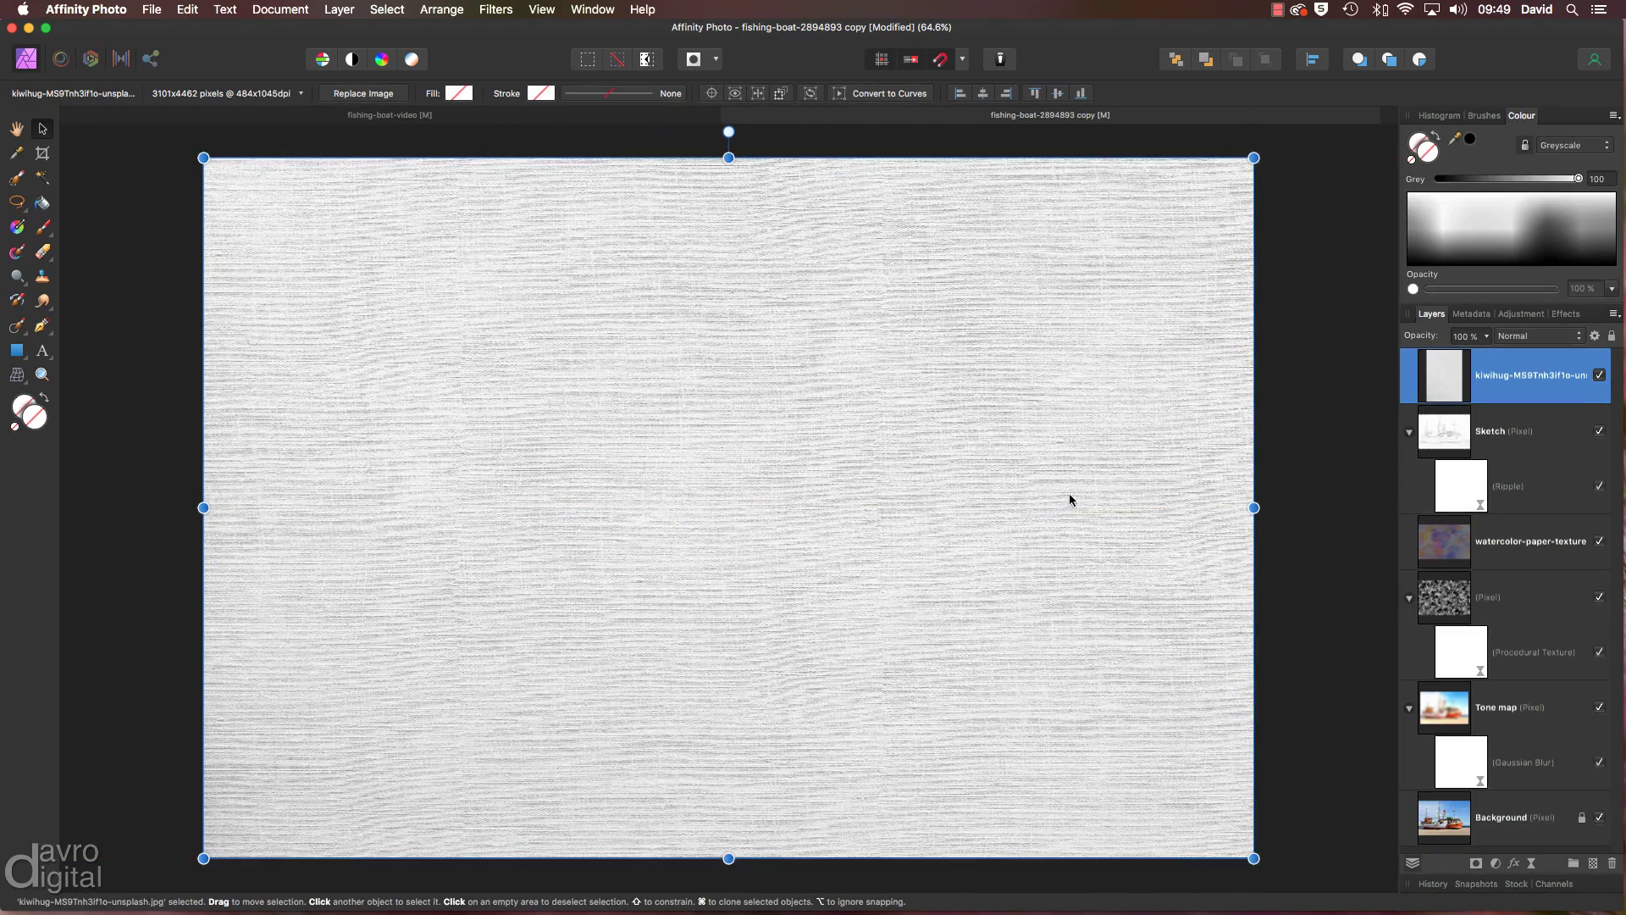
Set the fabric texture layer to Multiply blend mode at 32% opacity
click(1540, 338)
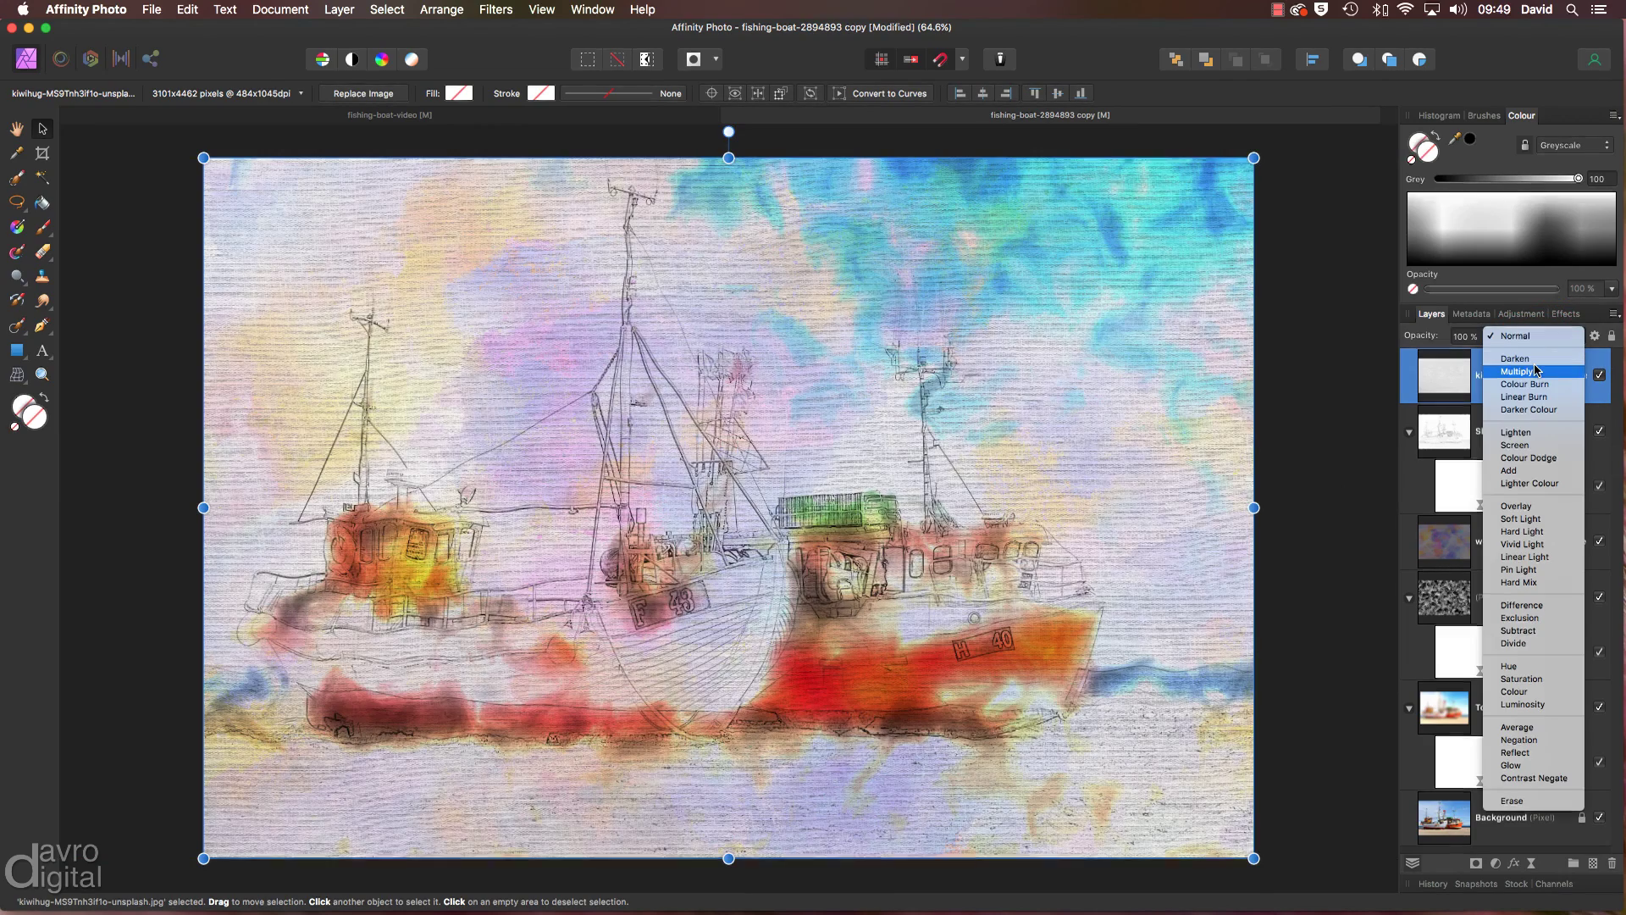
click(1537, 370)
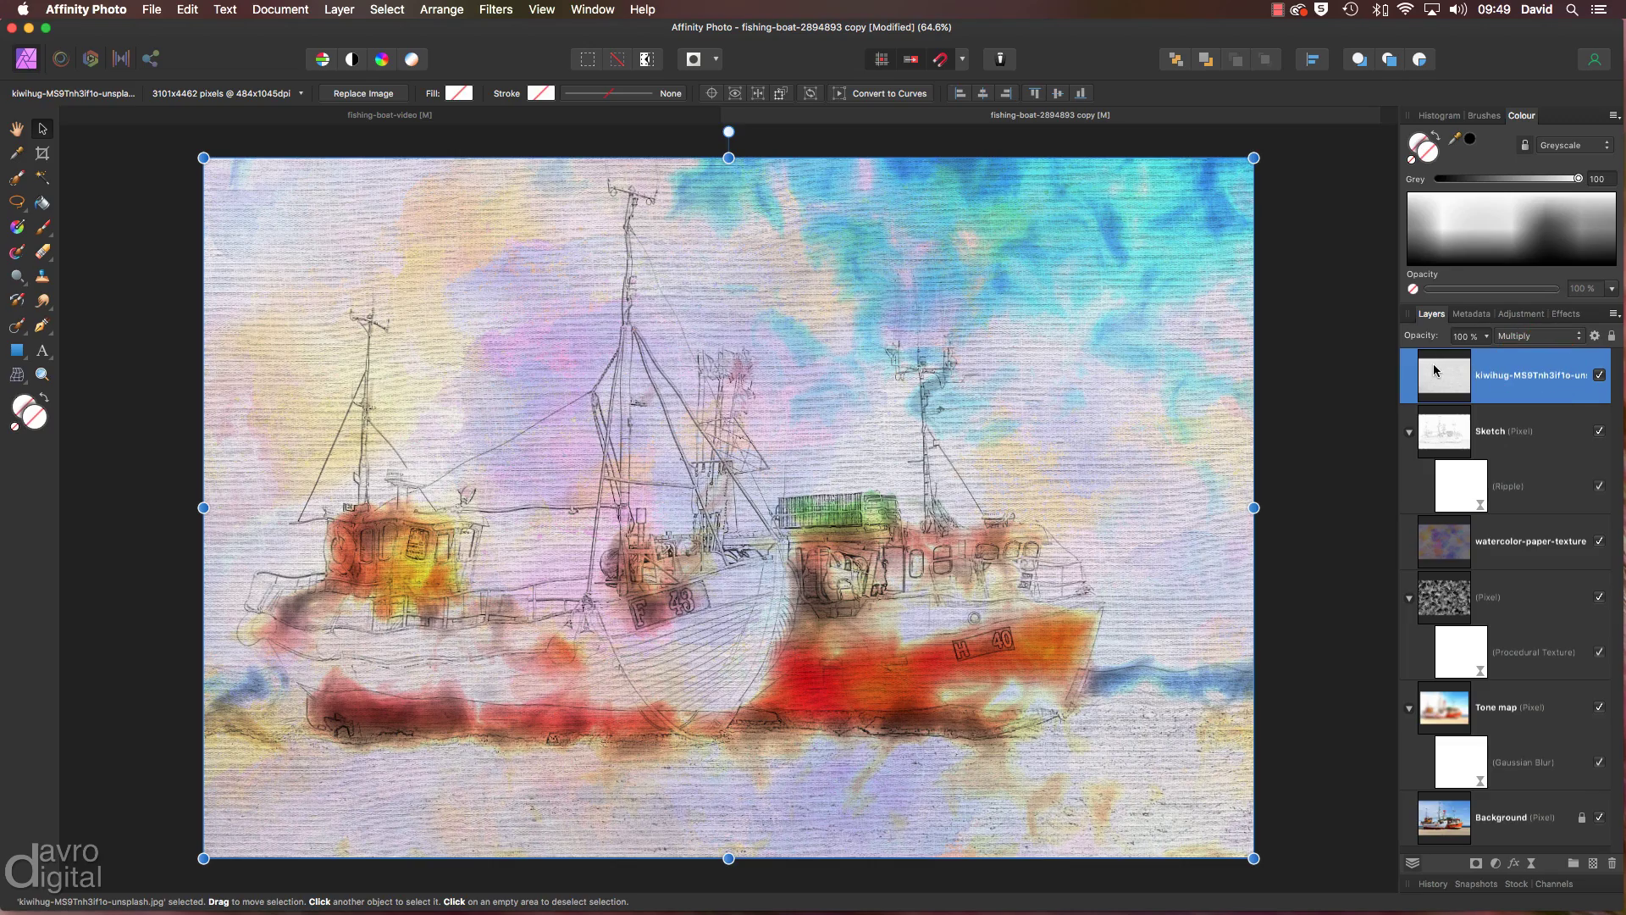
key(super+1)
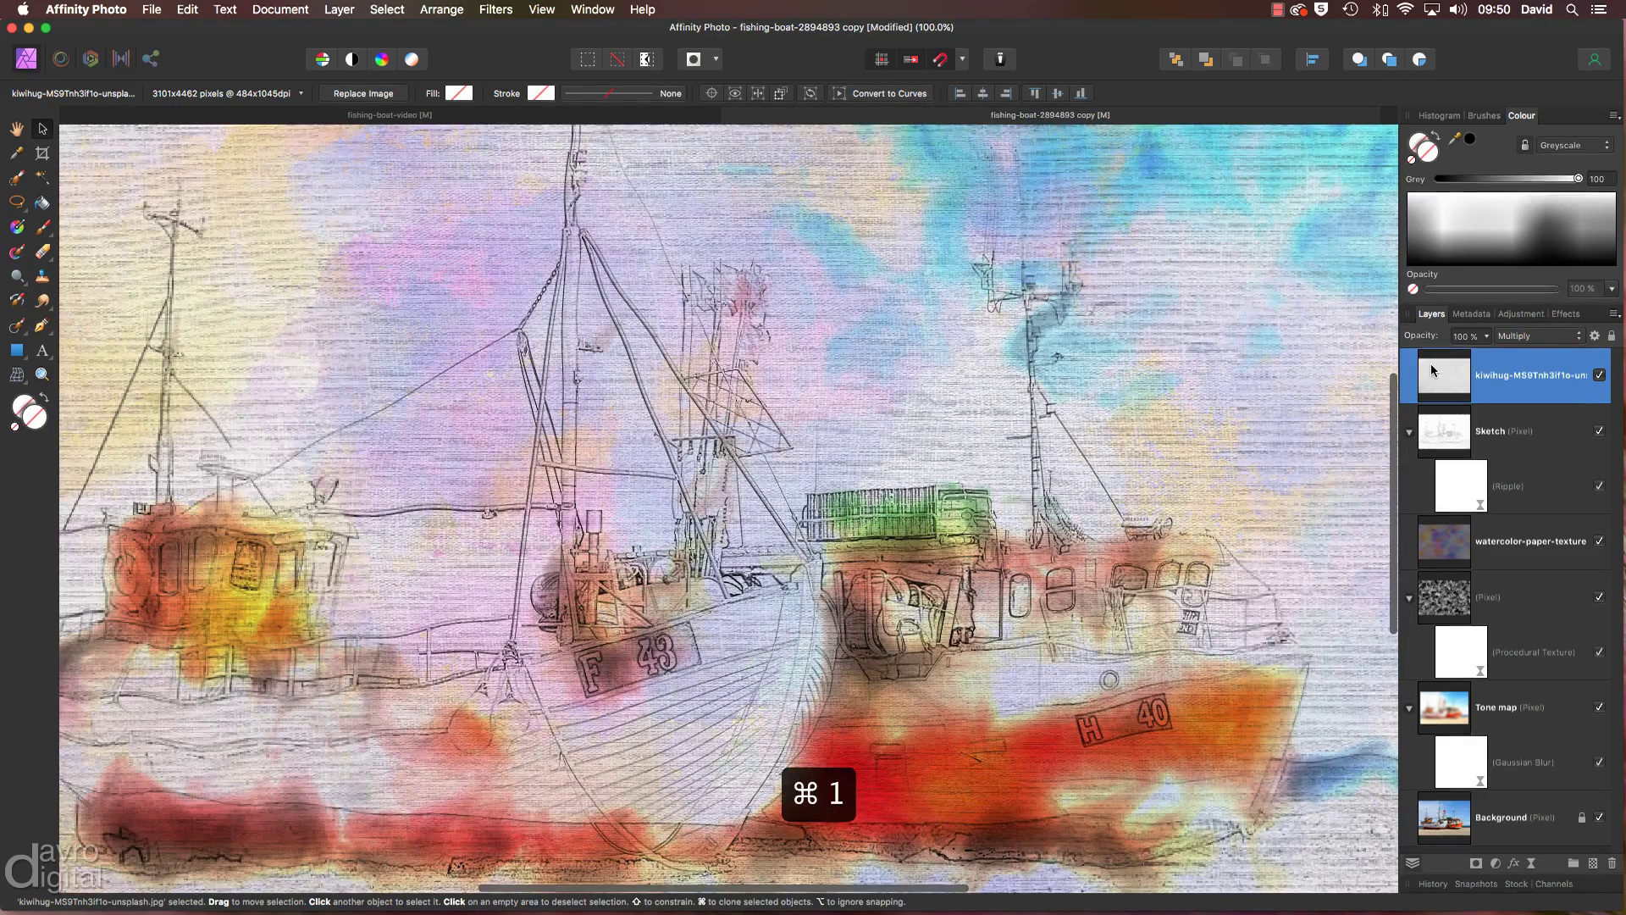
click(1490, 339)
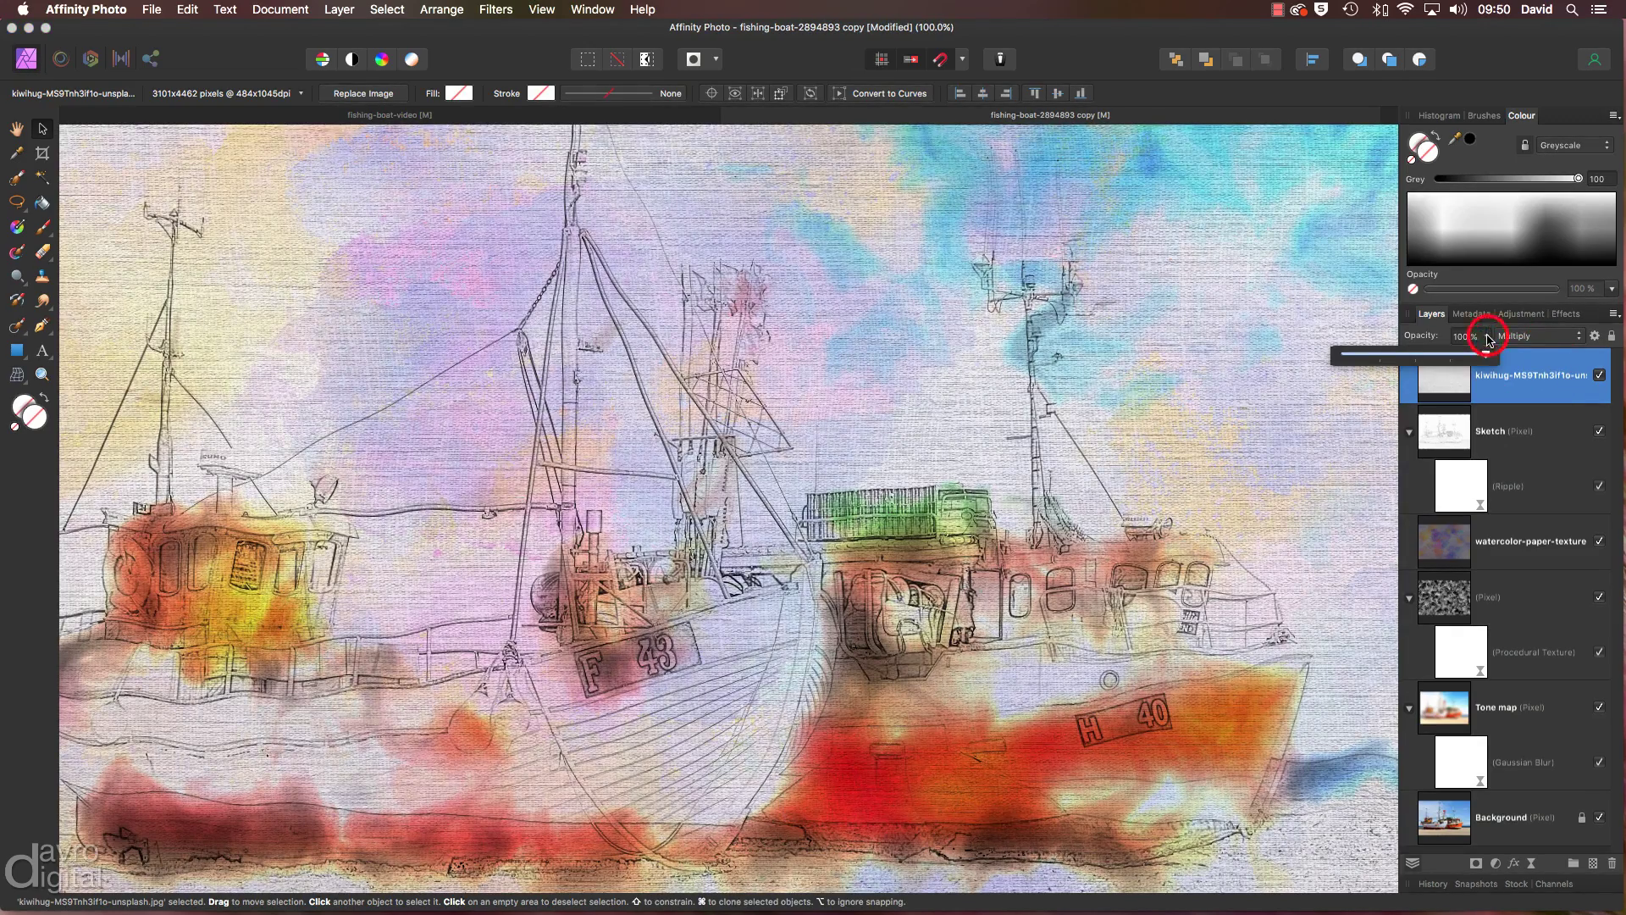
drag(1486, 353, 1391, 356)
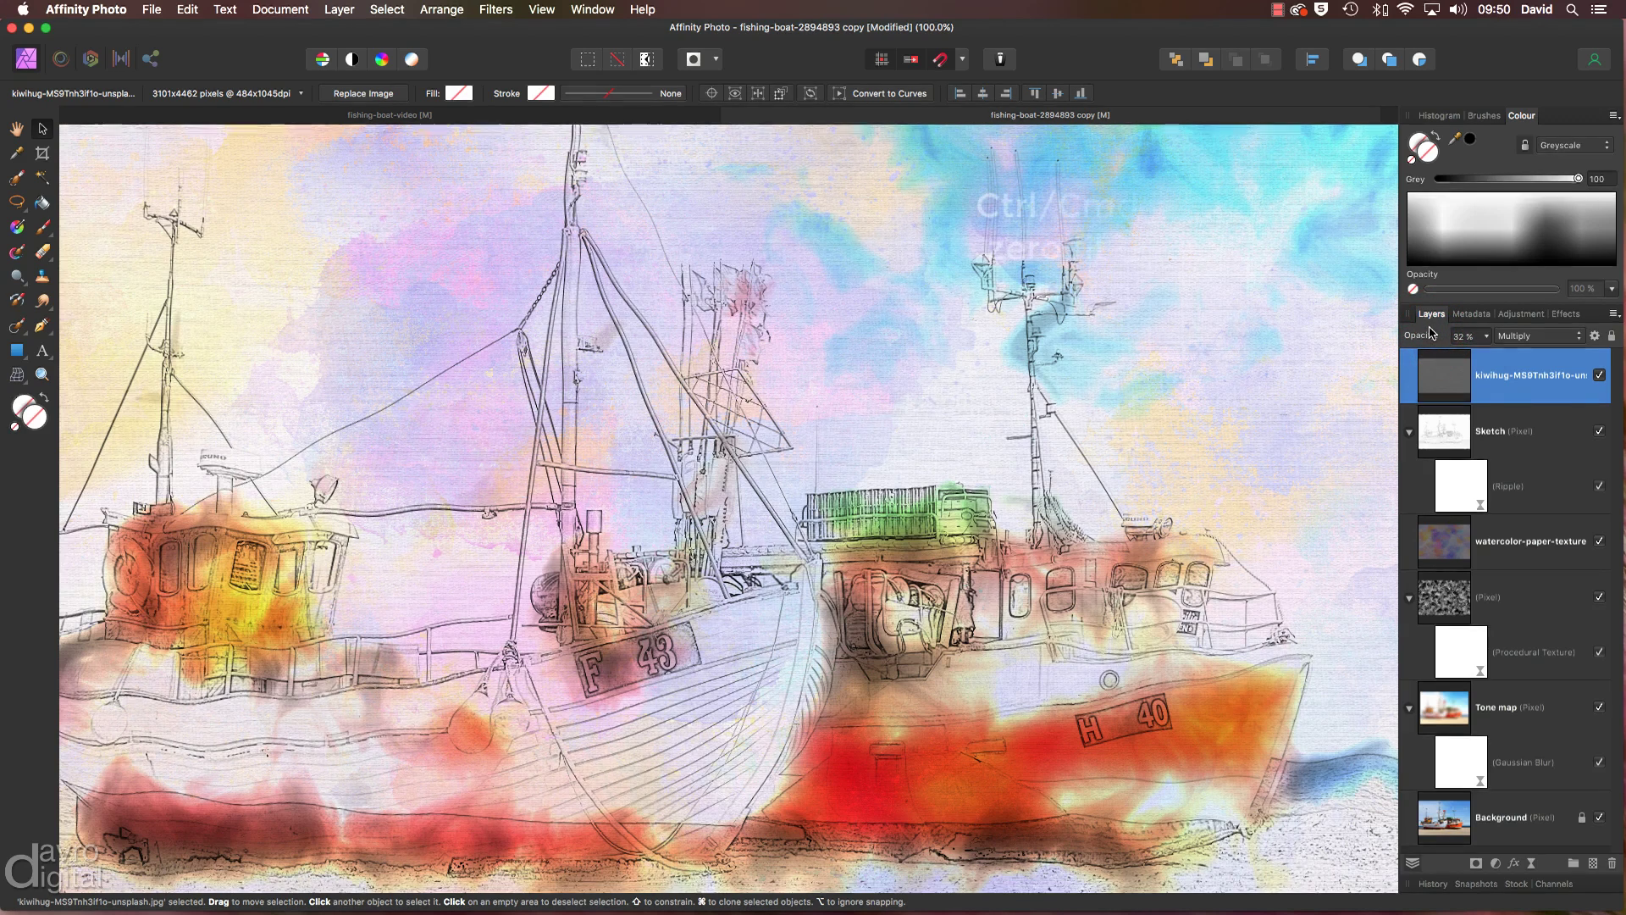
Fit the image, switch to the View tool, and drop the Sketch layer's opacity to 41%
key(super+0)
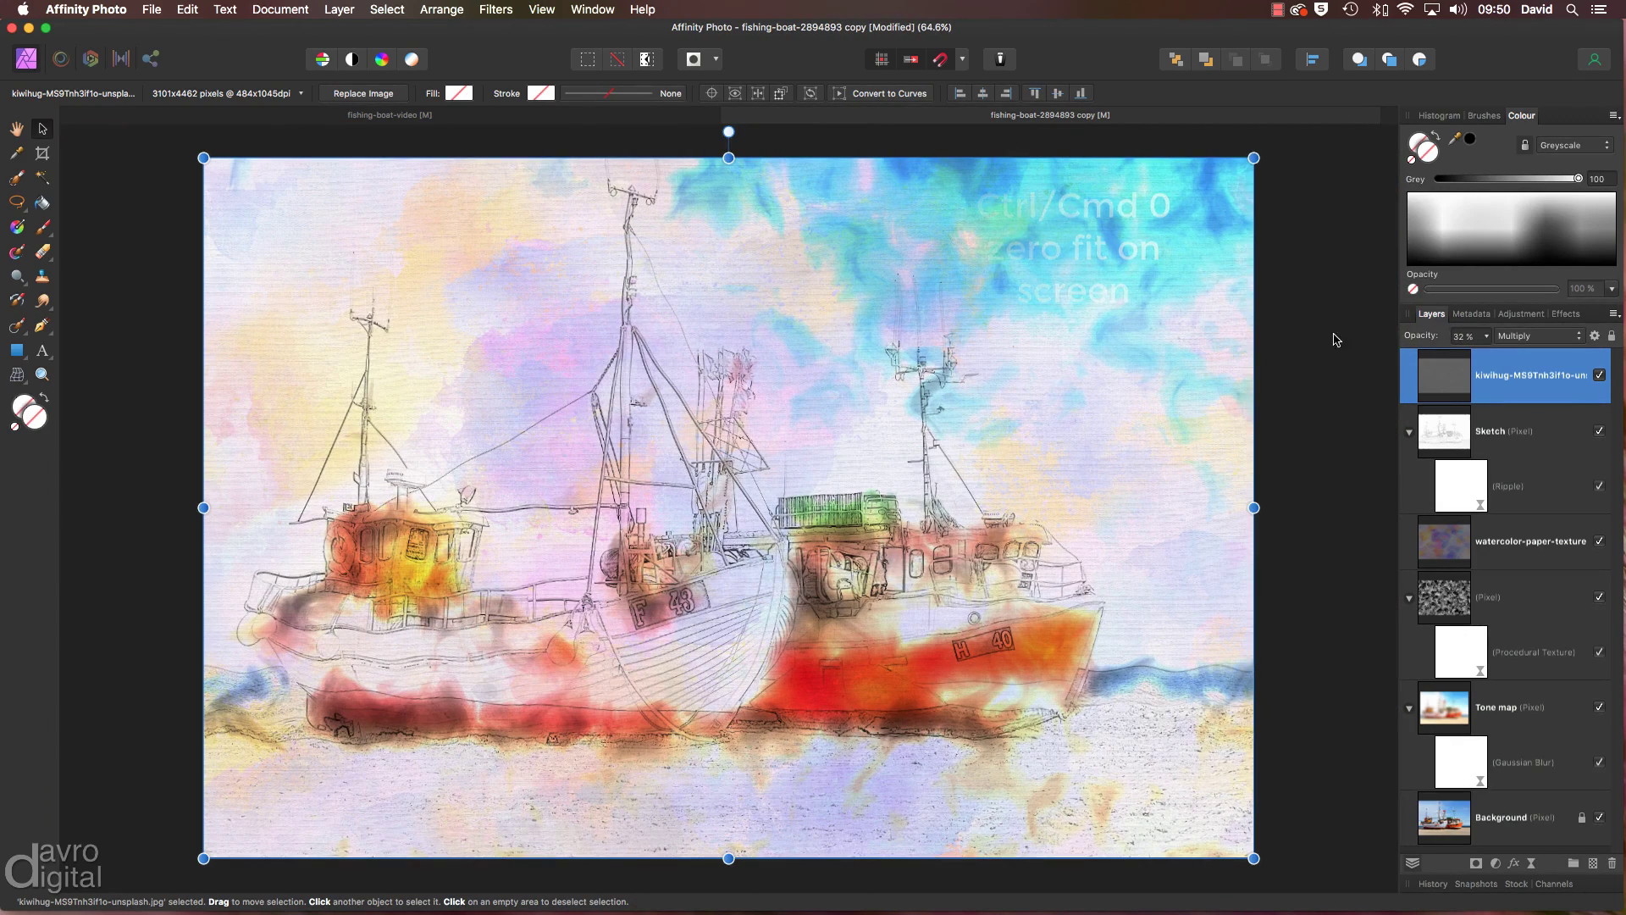
key(h)
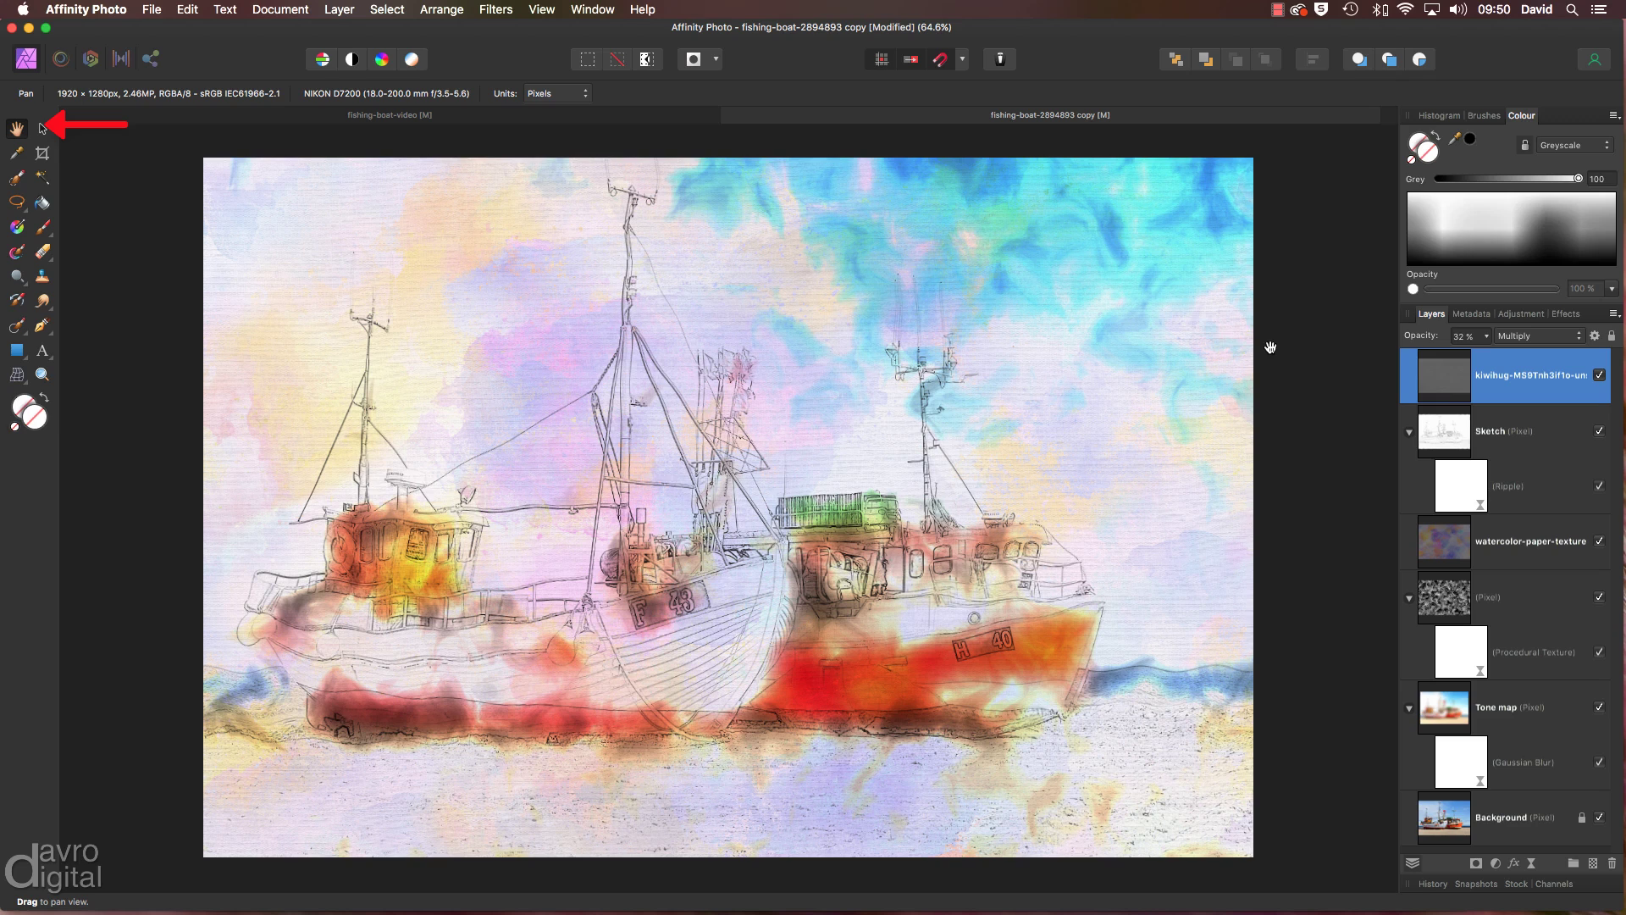
click(1501, 436)
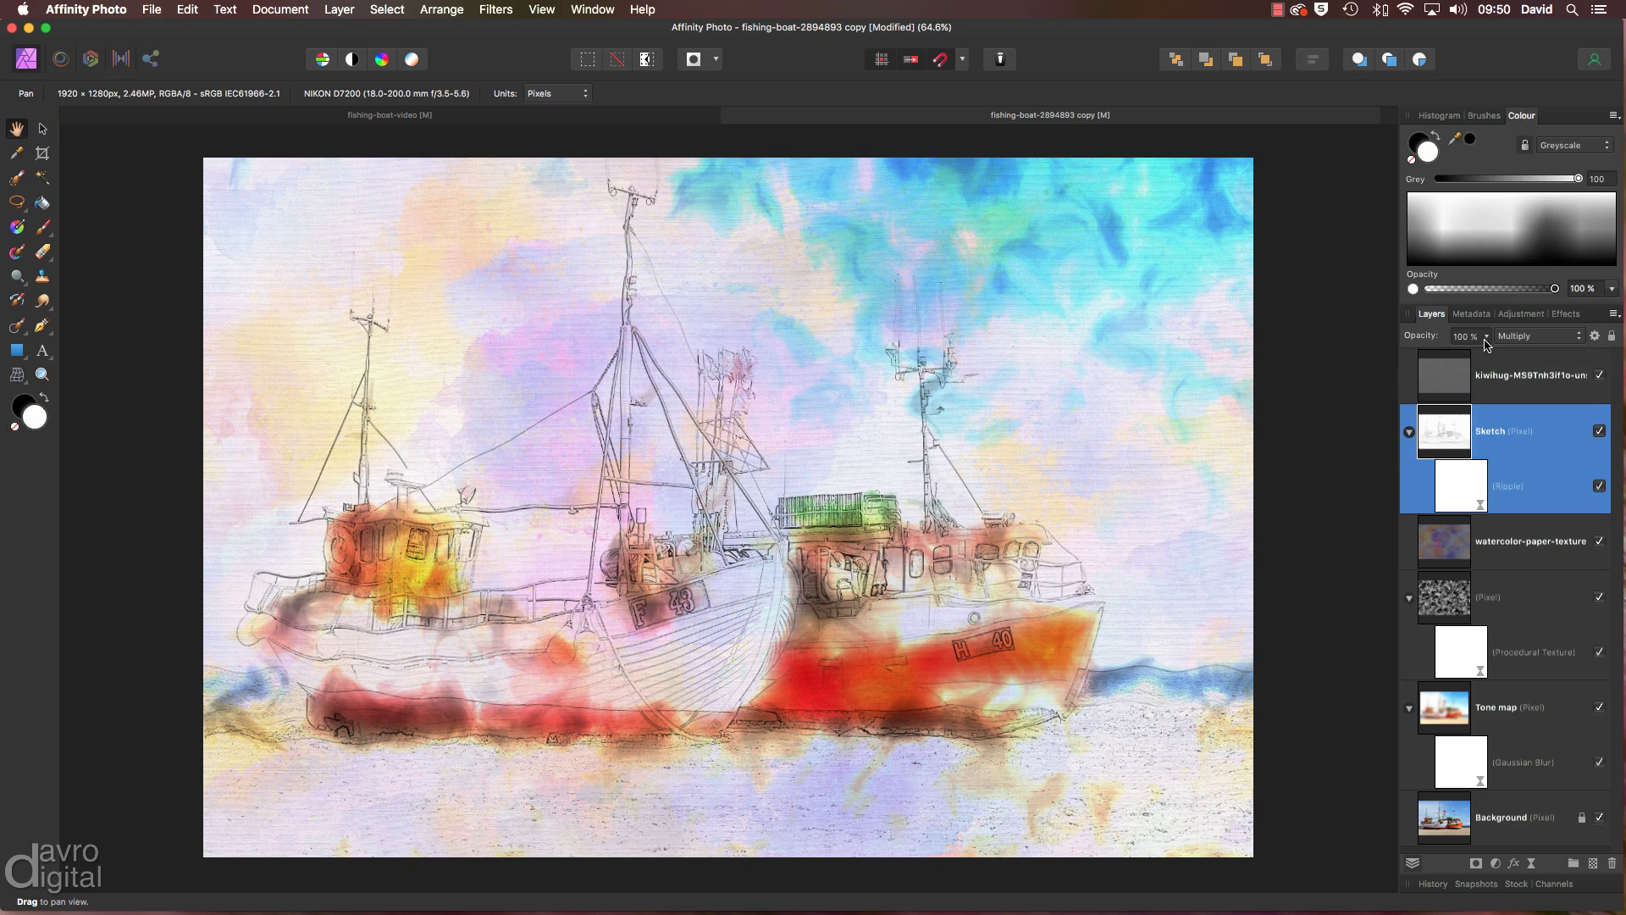
drag(1491, 341, 1401, 354)
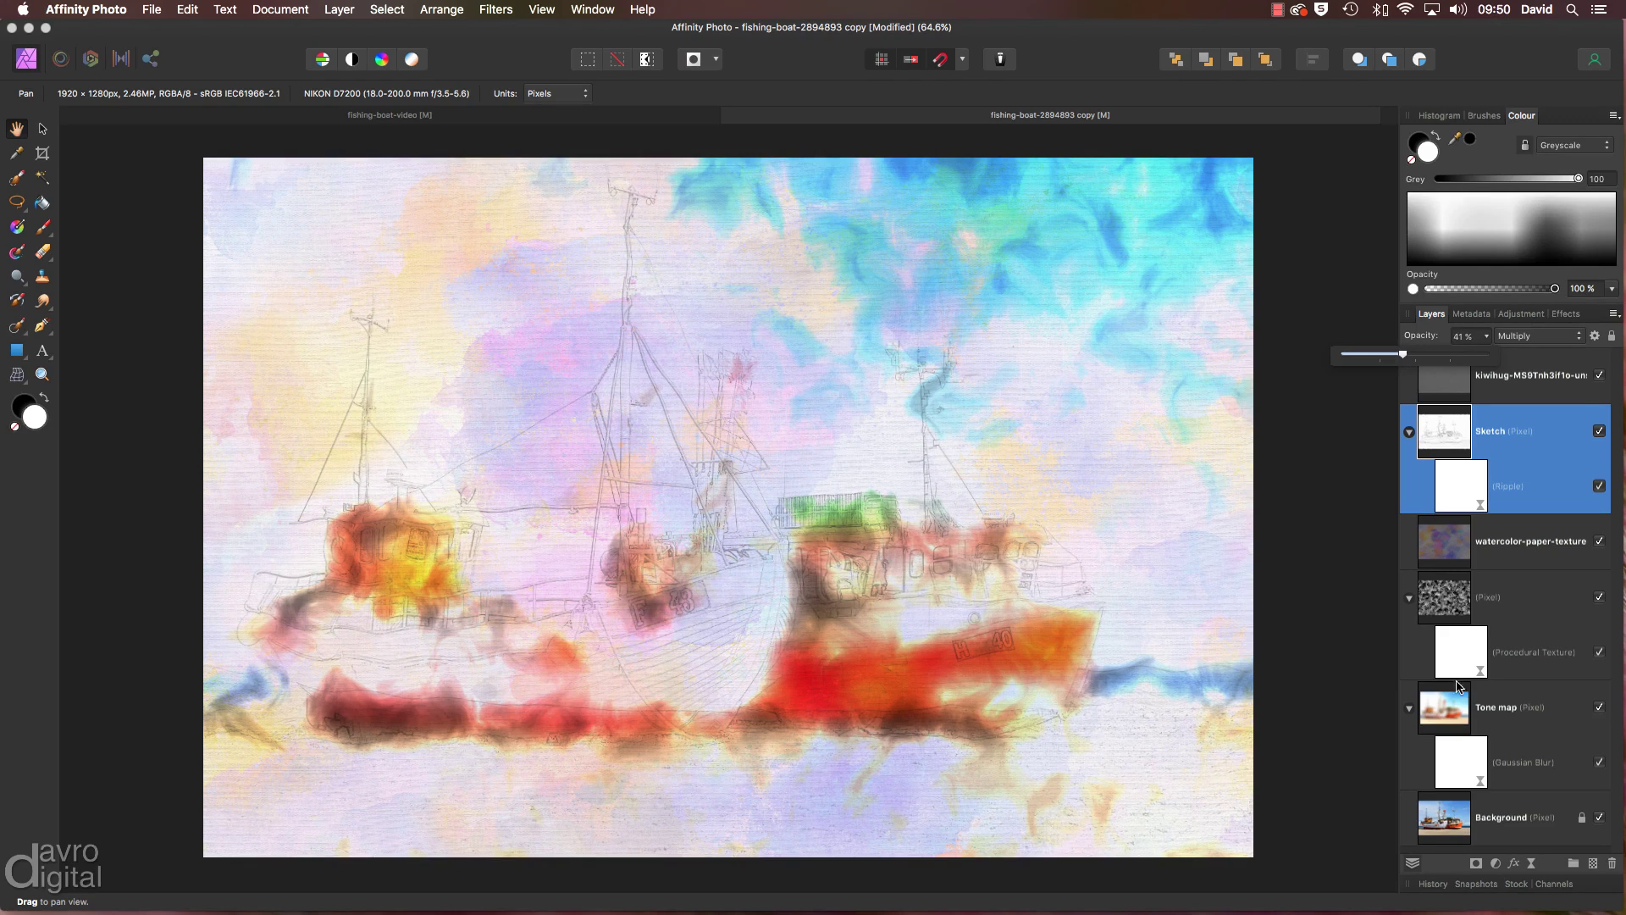
Lower the Tone map layer to 75% opacity, and keep the Procedural Texture layer visible
click(1505, 710)
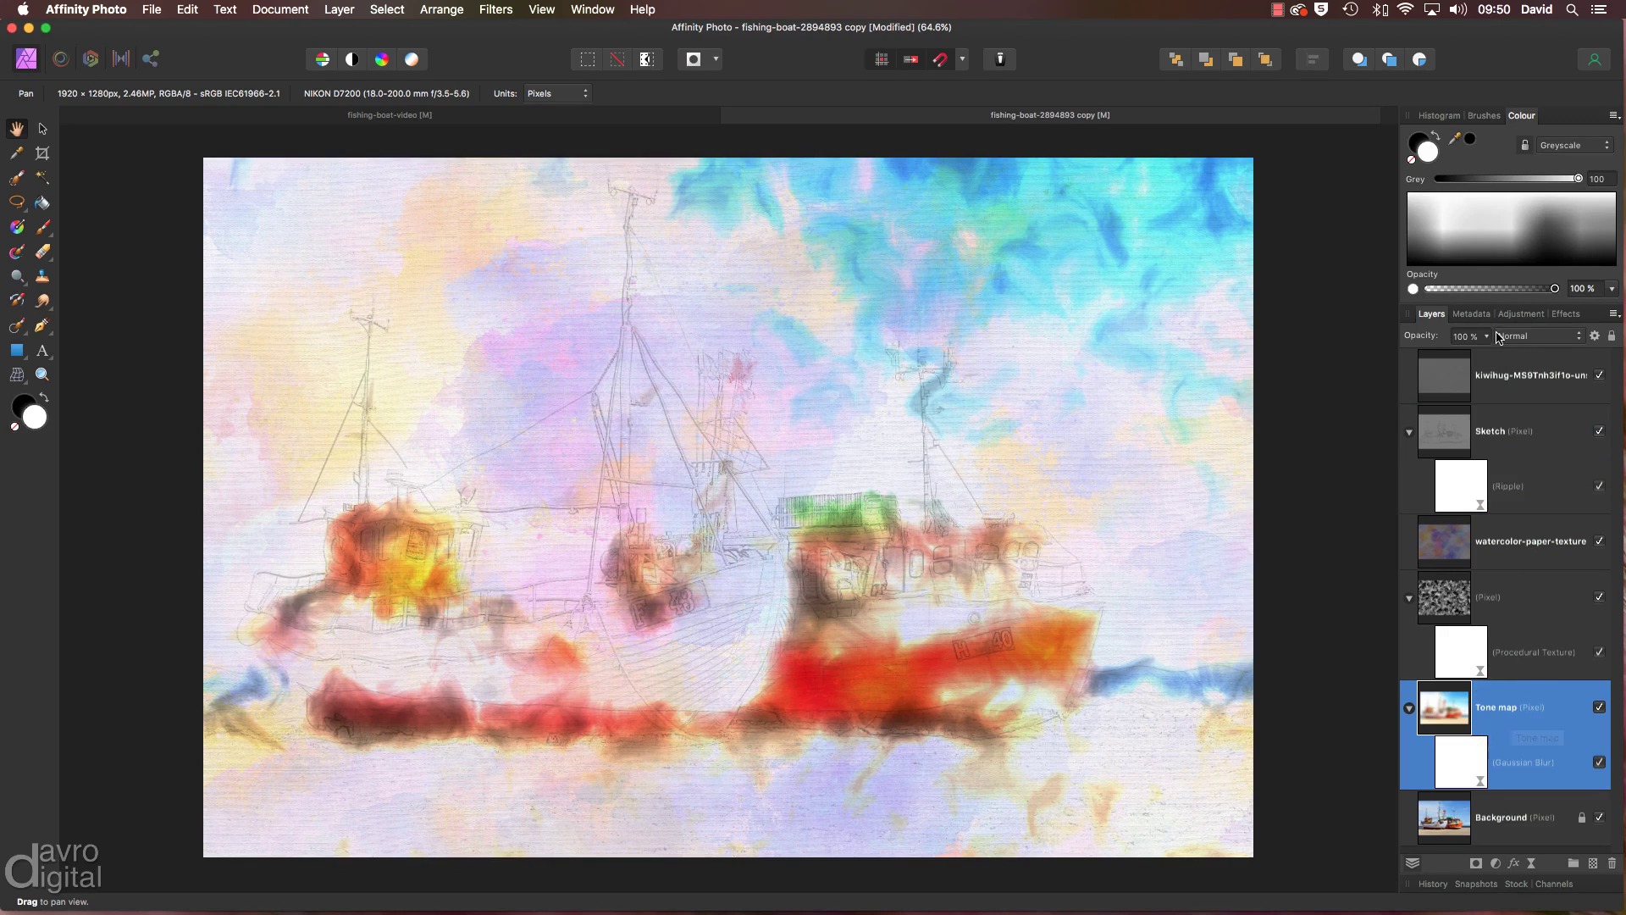
drag(1488, 338, 1457, 357)
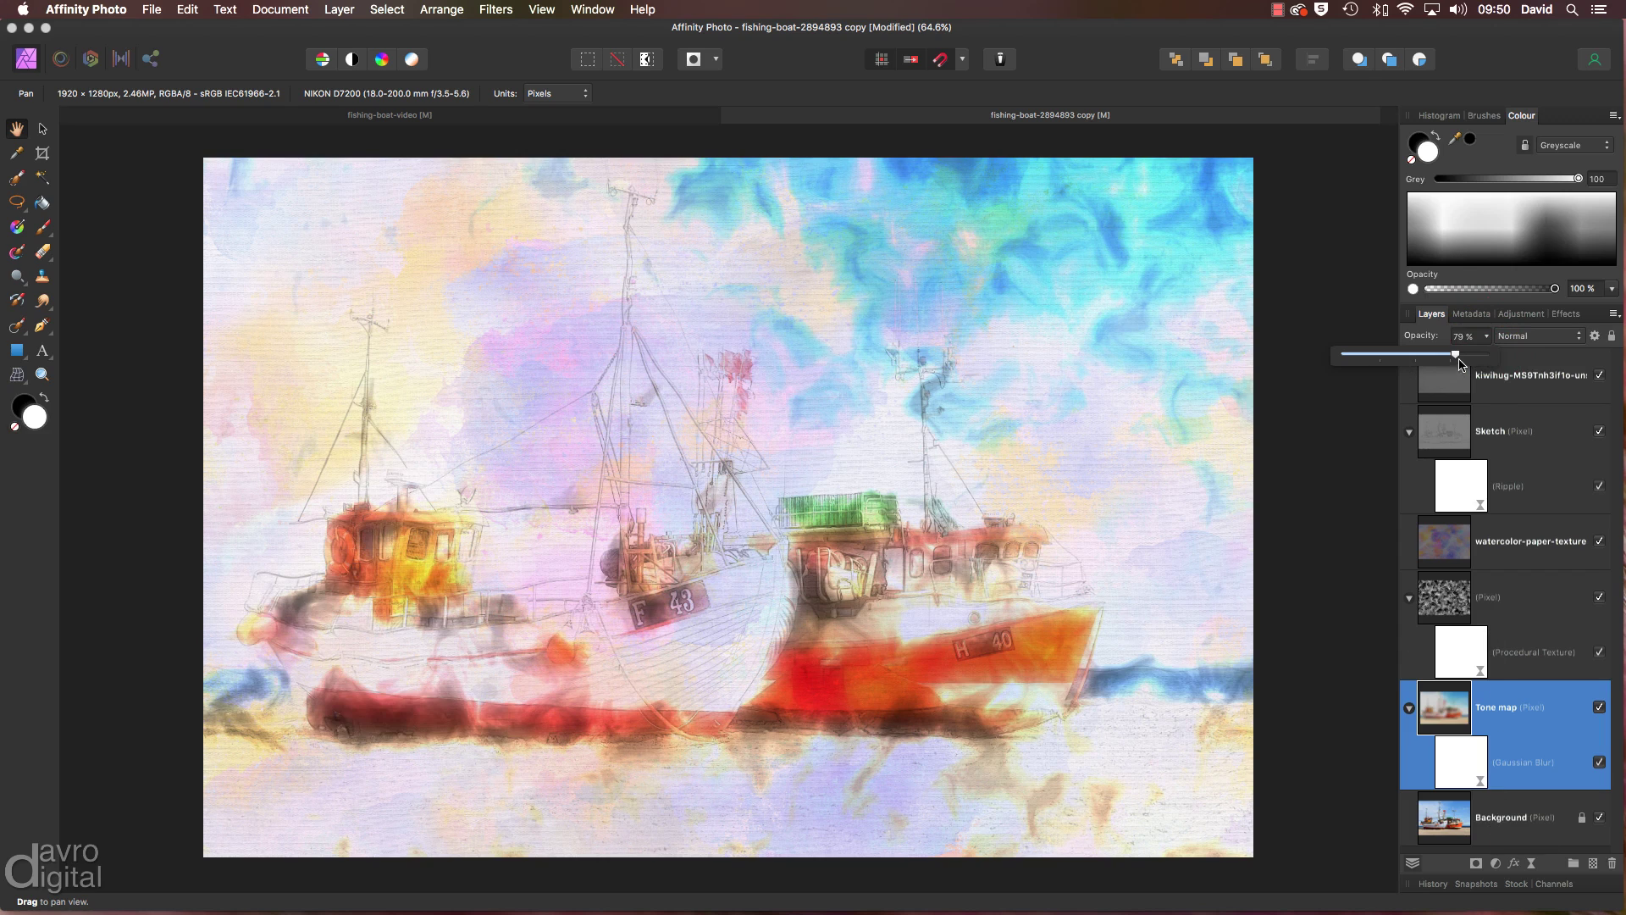
drag(1456, 354, 1452, 355)
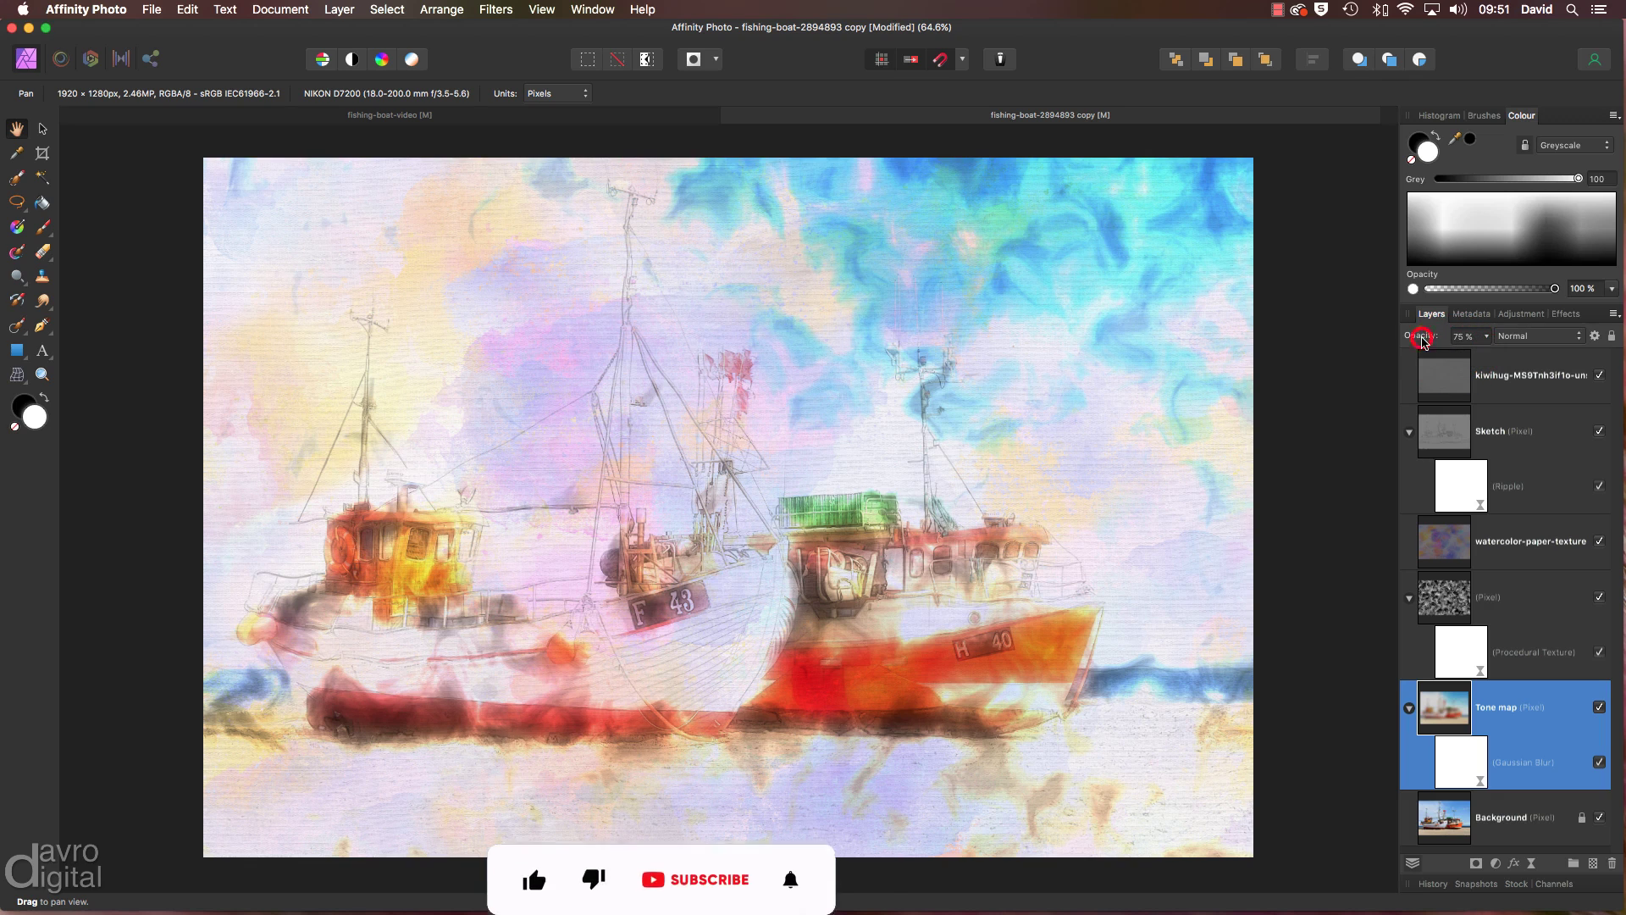
click(1421, 343)
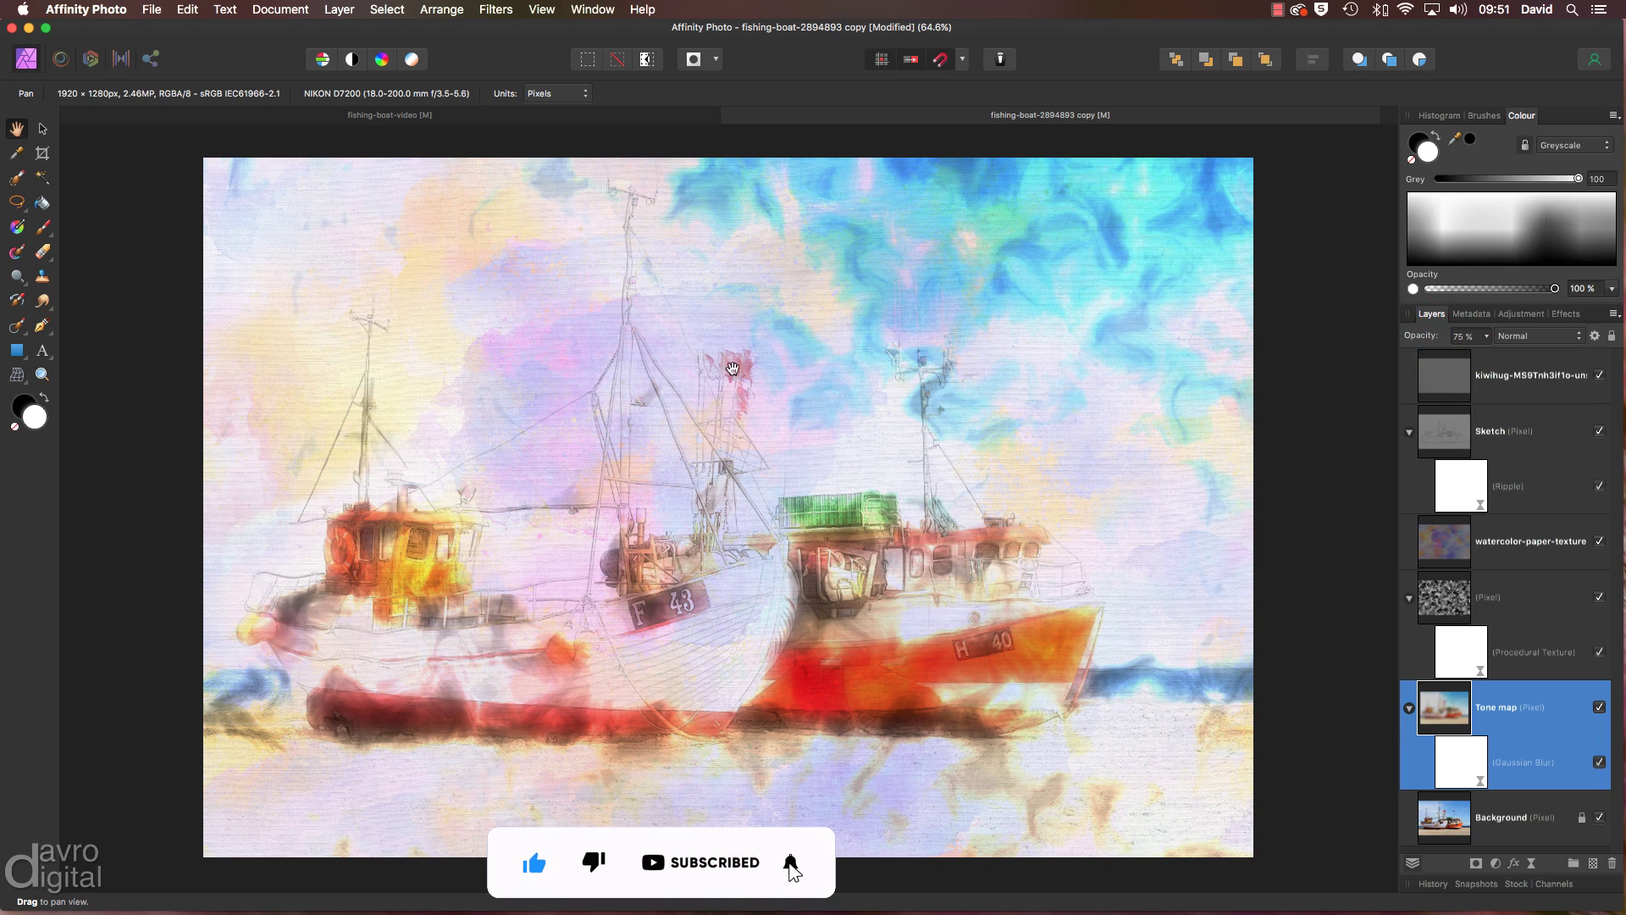
click(1600, 652)
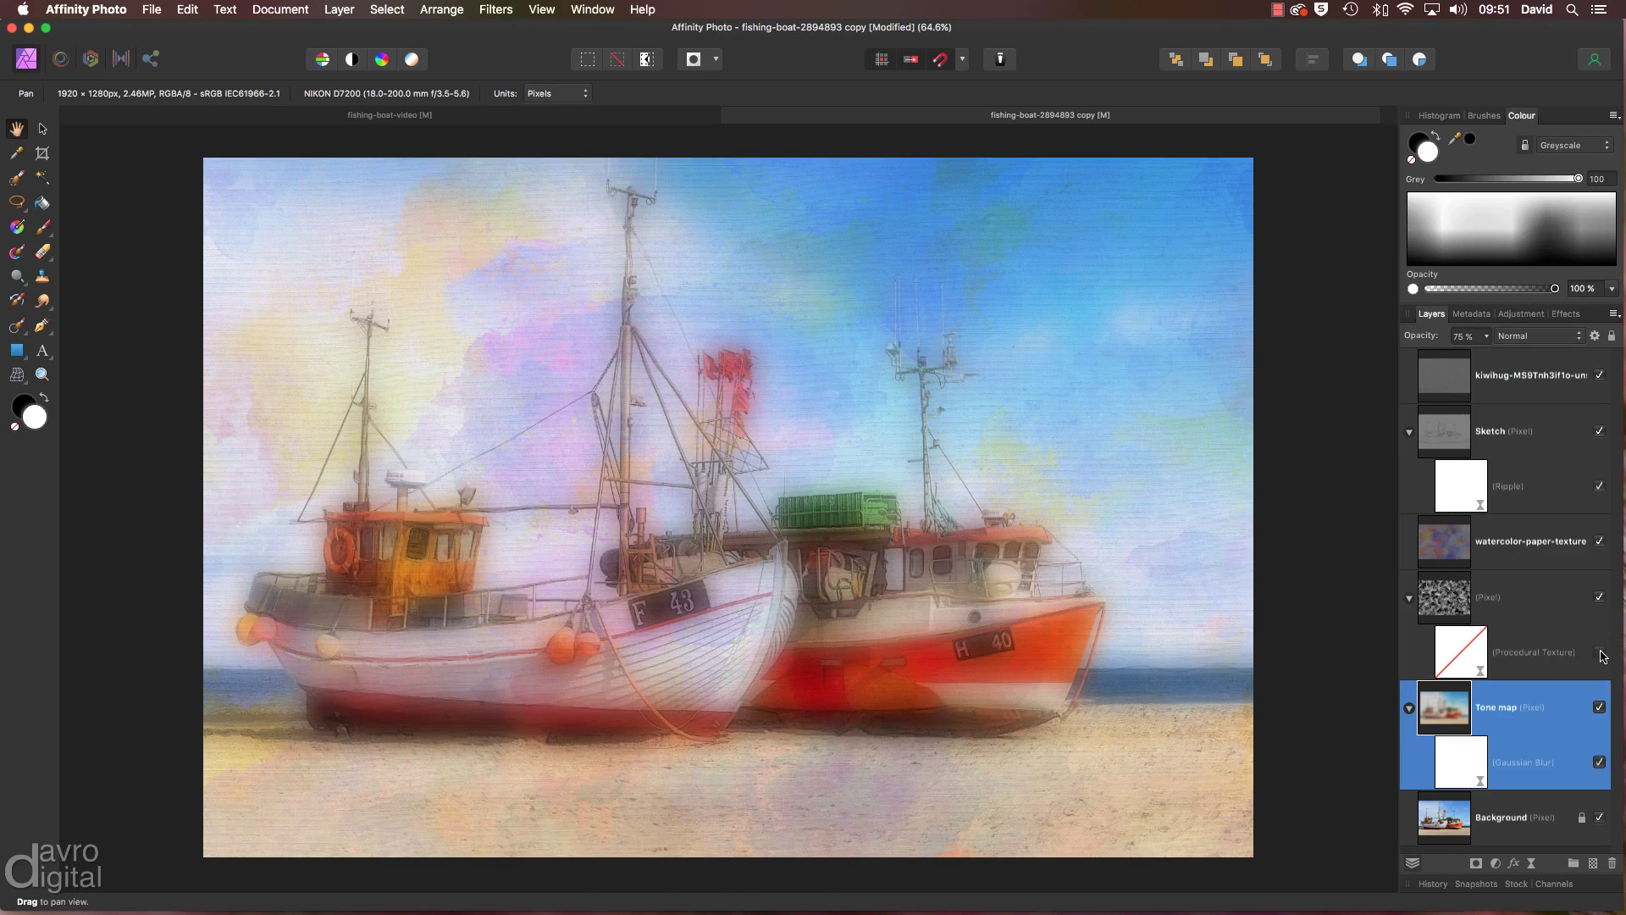
click(1600, 652)
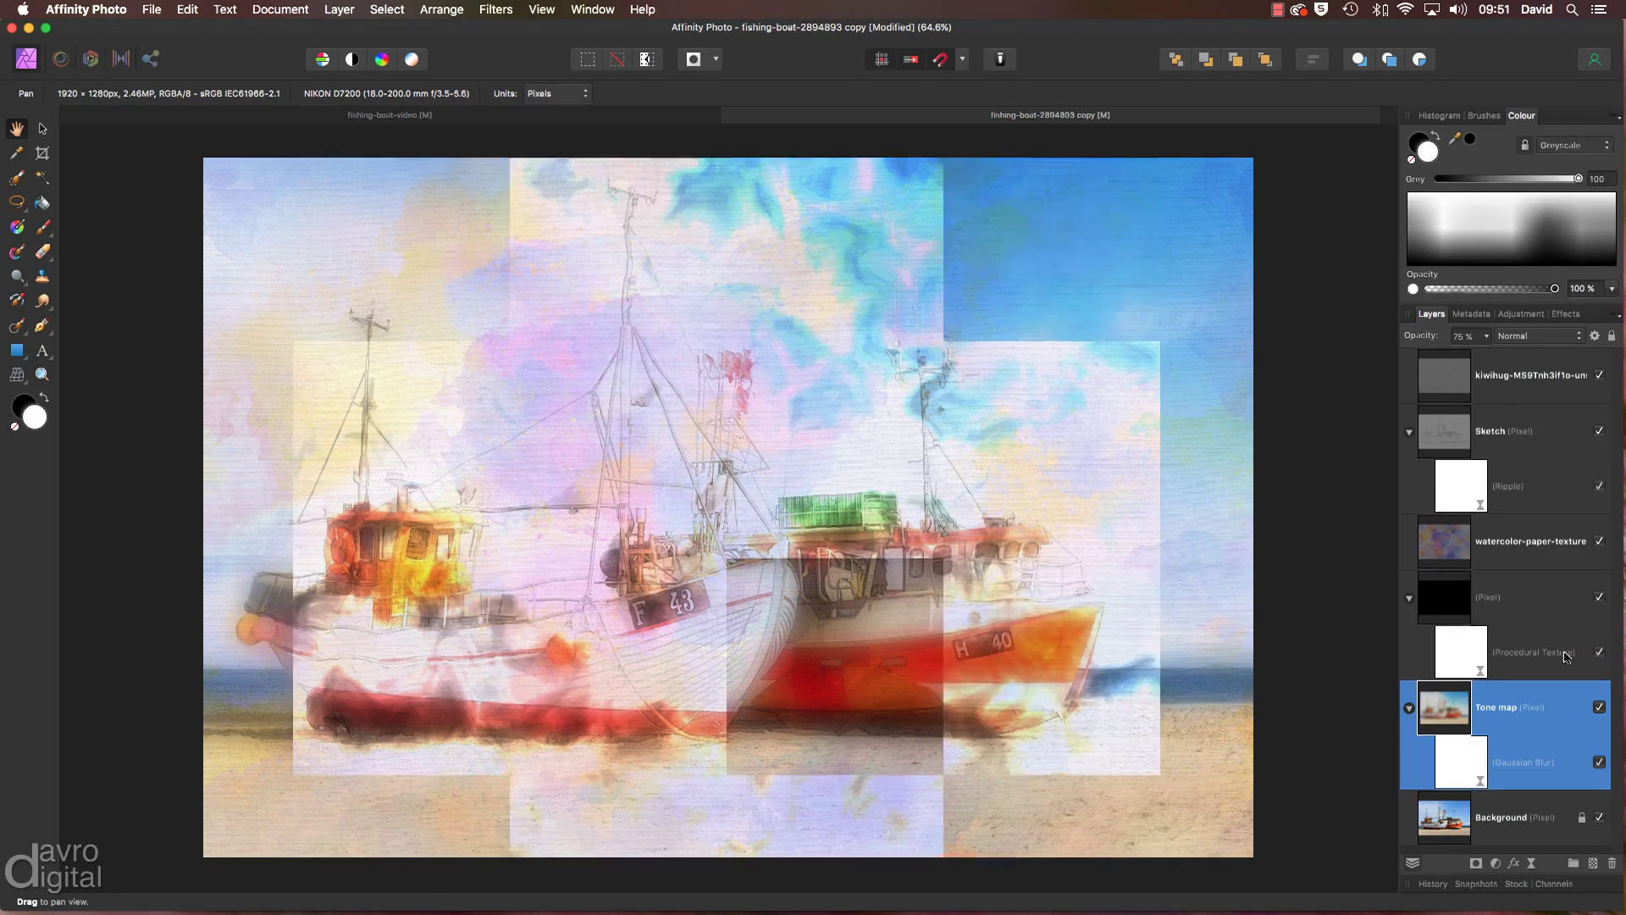
Target the Procedural Texture layer with the 128 px Round Soft paint brush in black
click(1463, 649)
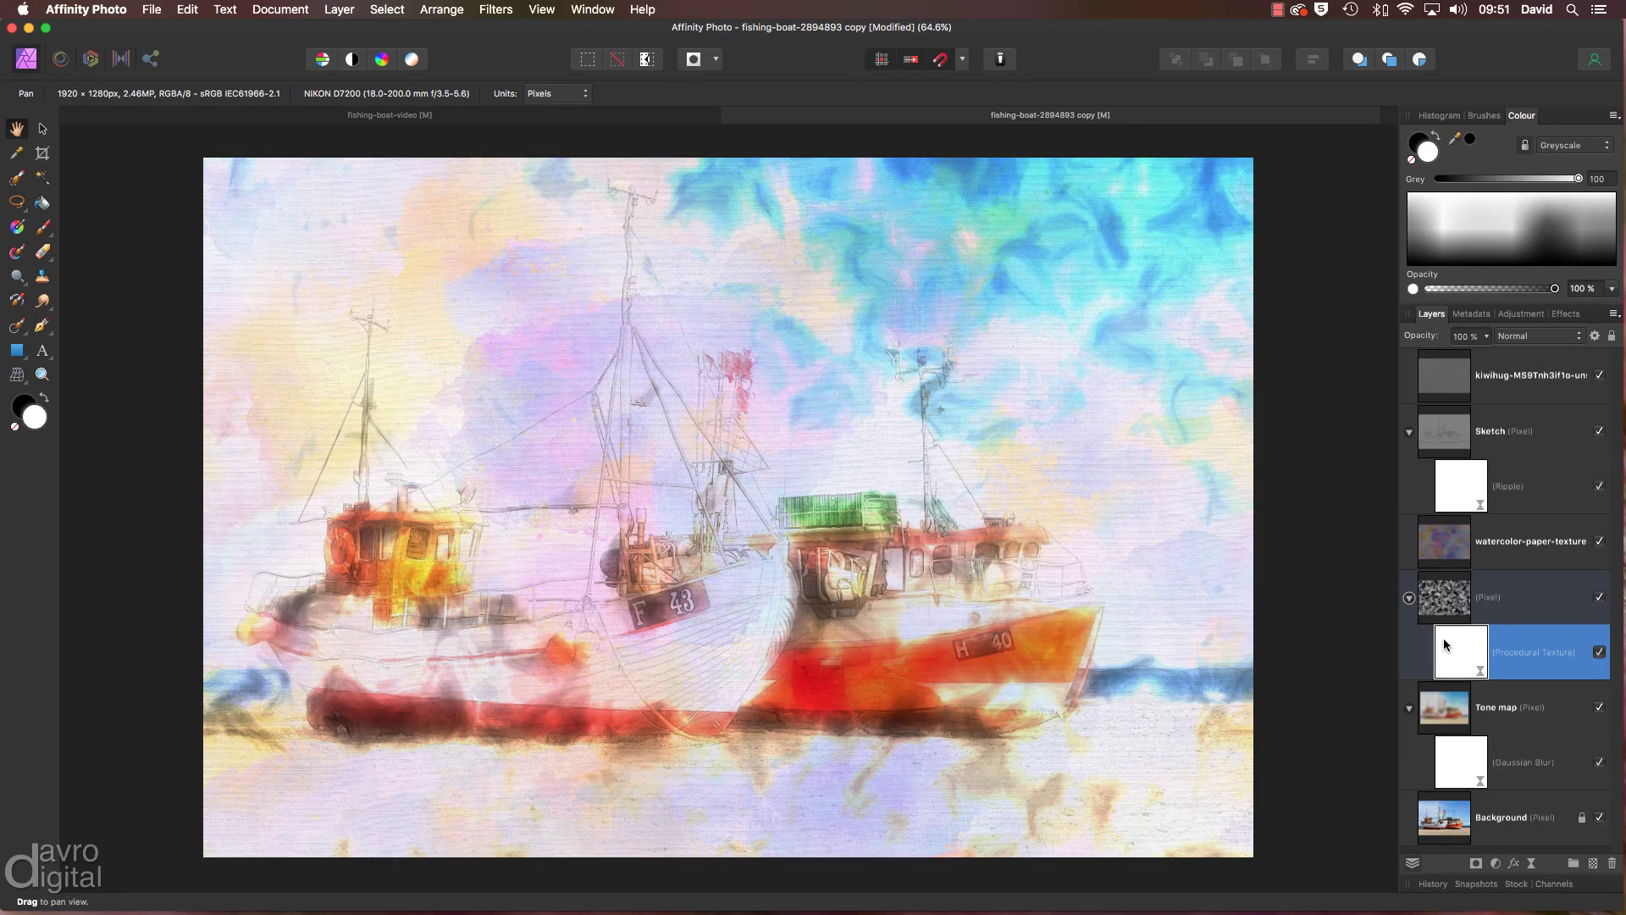
click(43, 230)
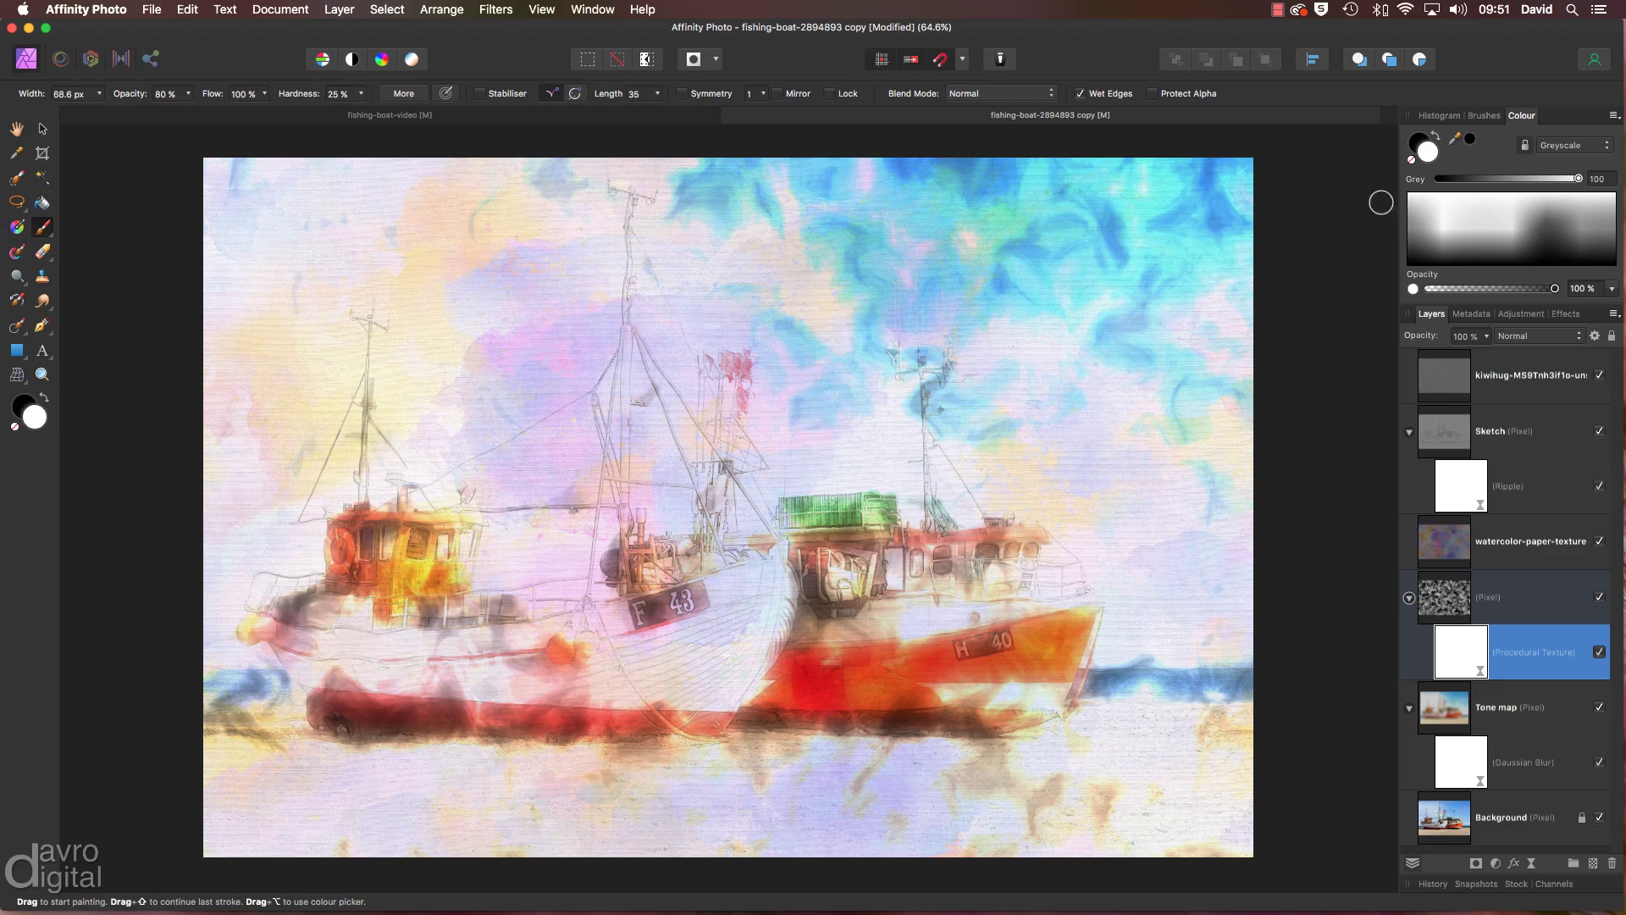
click(1487, 117)
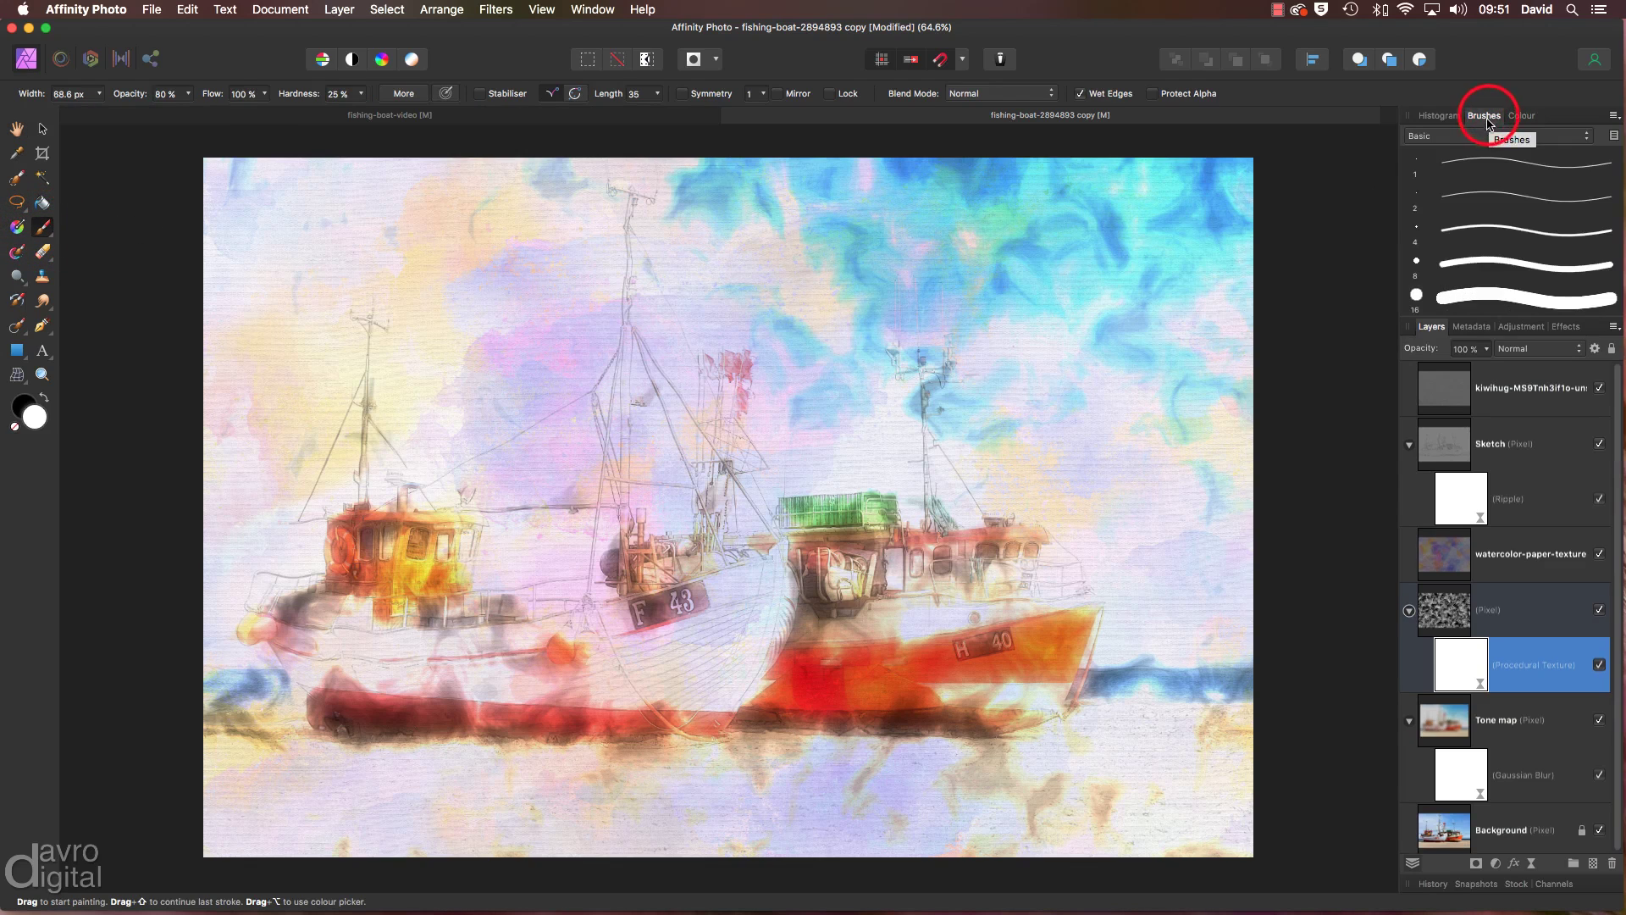
scroll(1476, 235, down, 6)
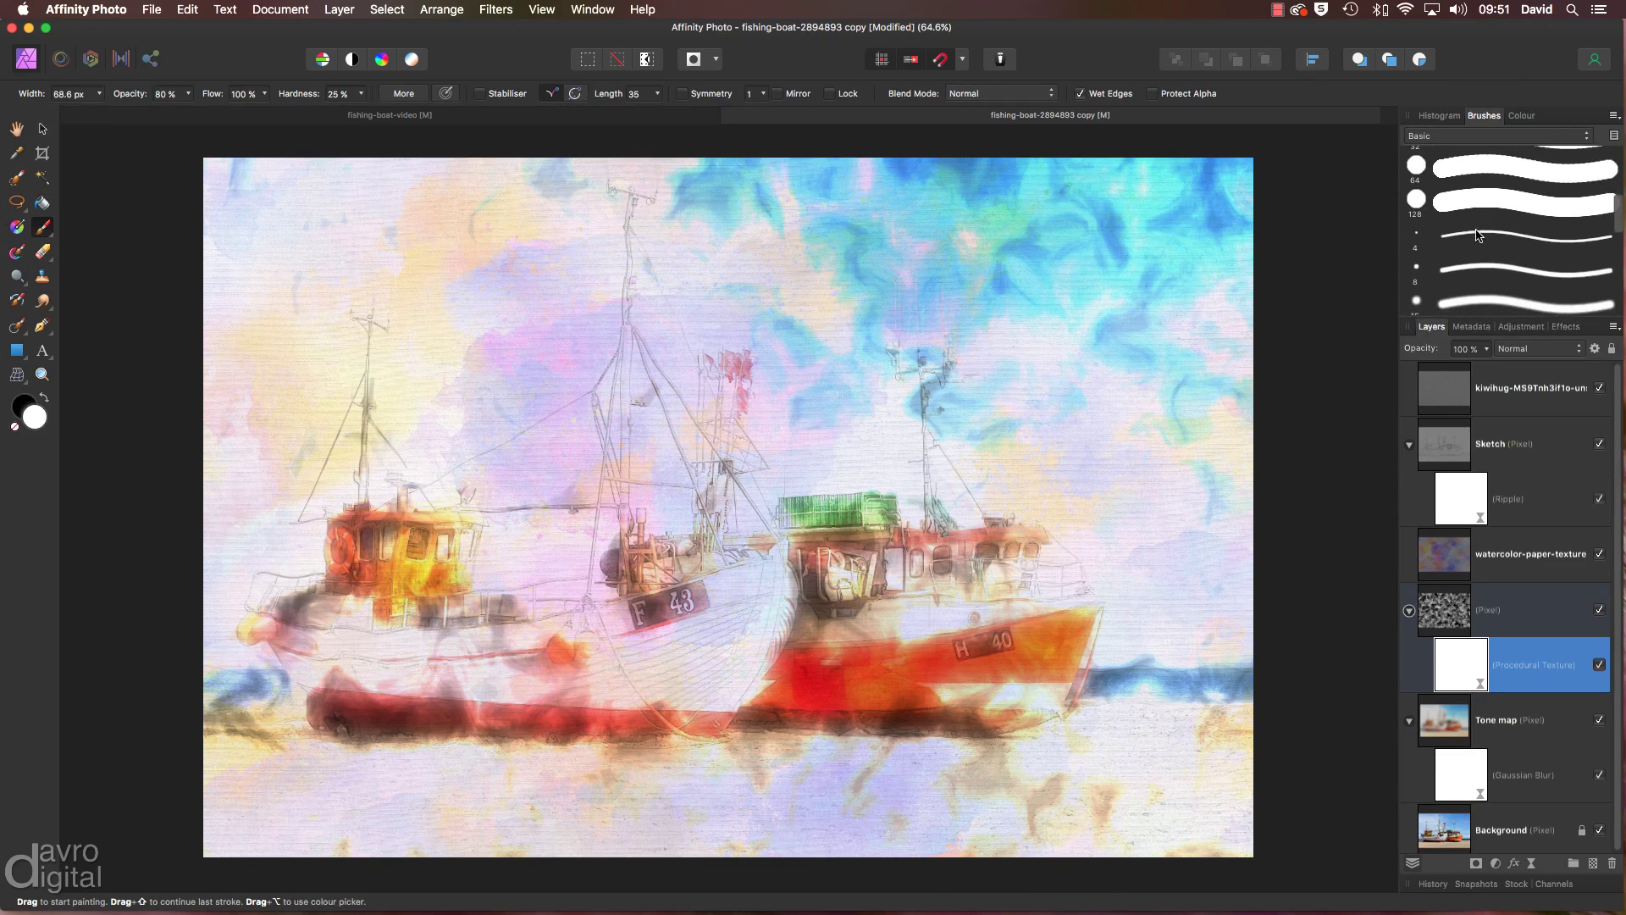
scroll(1477, 235, down, 4)
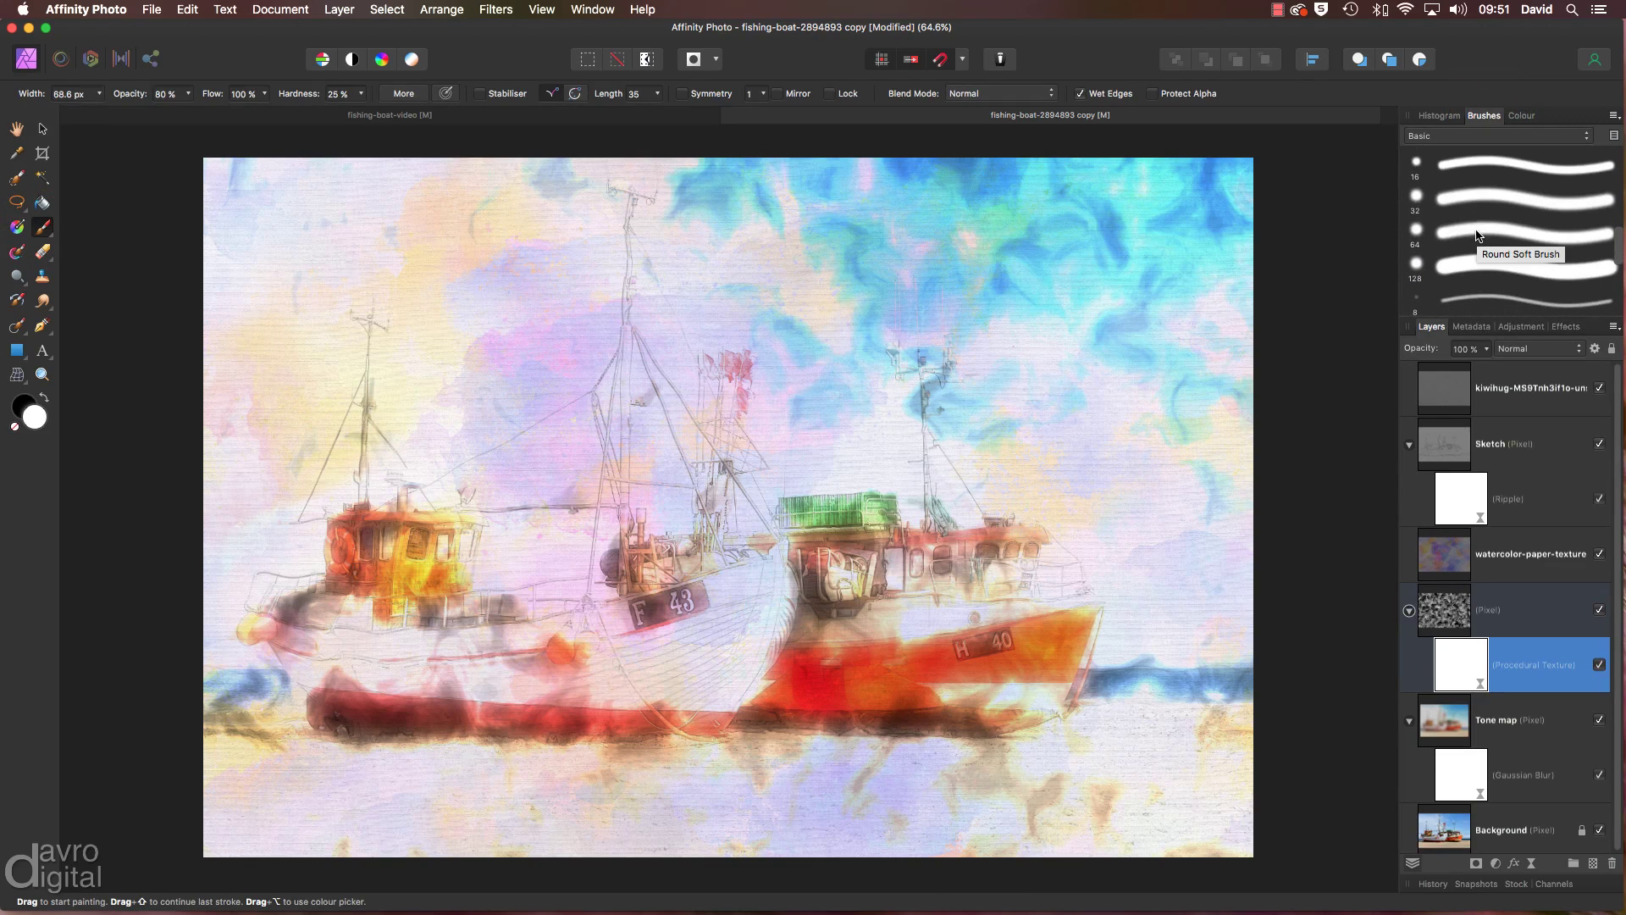
click(1471, 264)
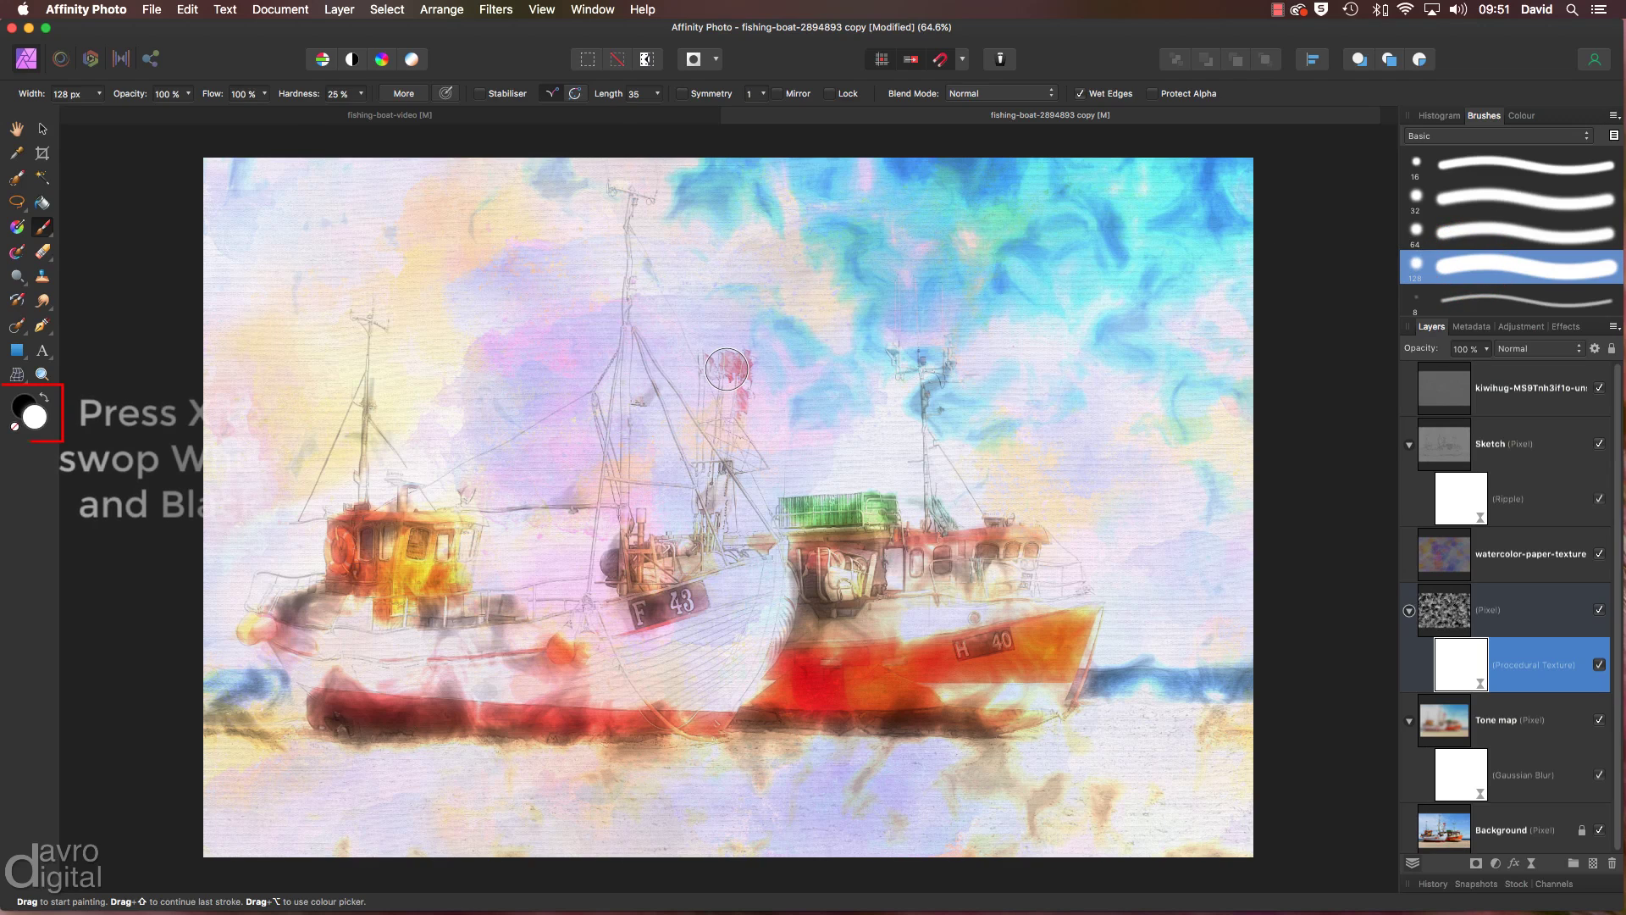
key(x)
Paint soft 30%-opacity strokes over the mast's red flags, slightly enlarging the brush
mouse_move(726, 368)
mouse_down()
mouse_move(753, 376)
mouse_move(712, 368)
mouse_up()
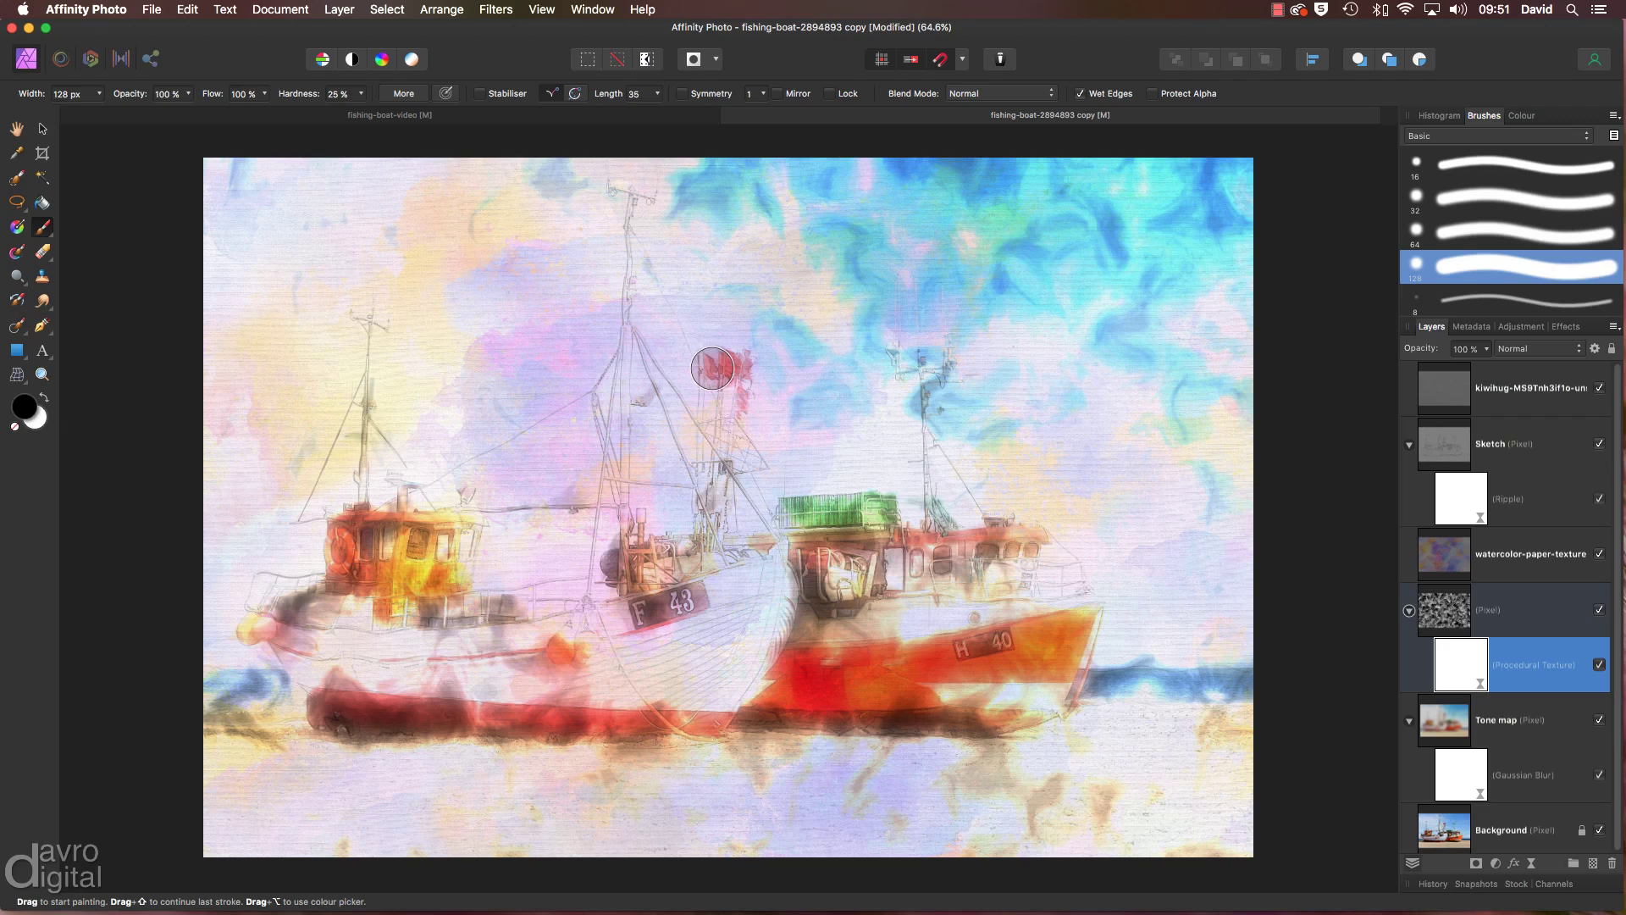
key(ctrl+z)
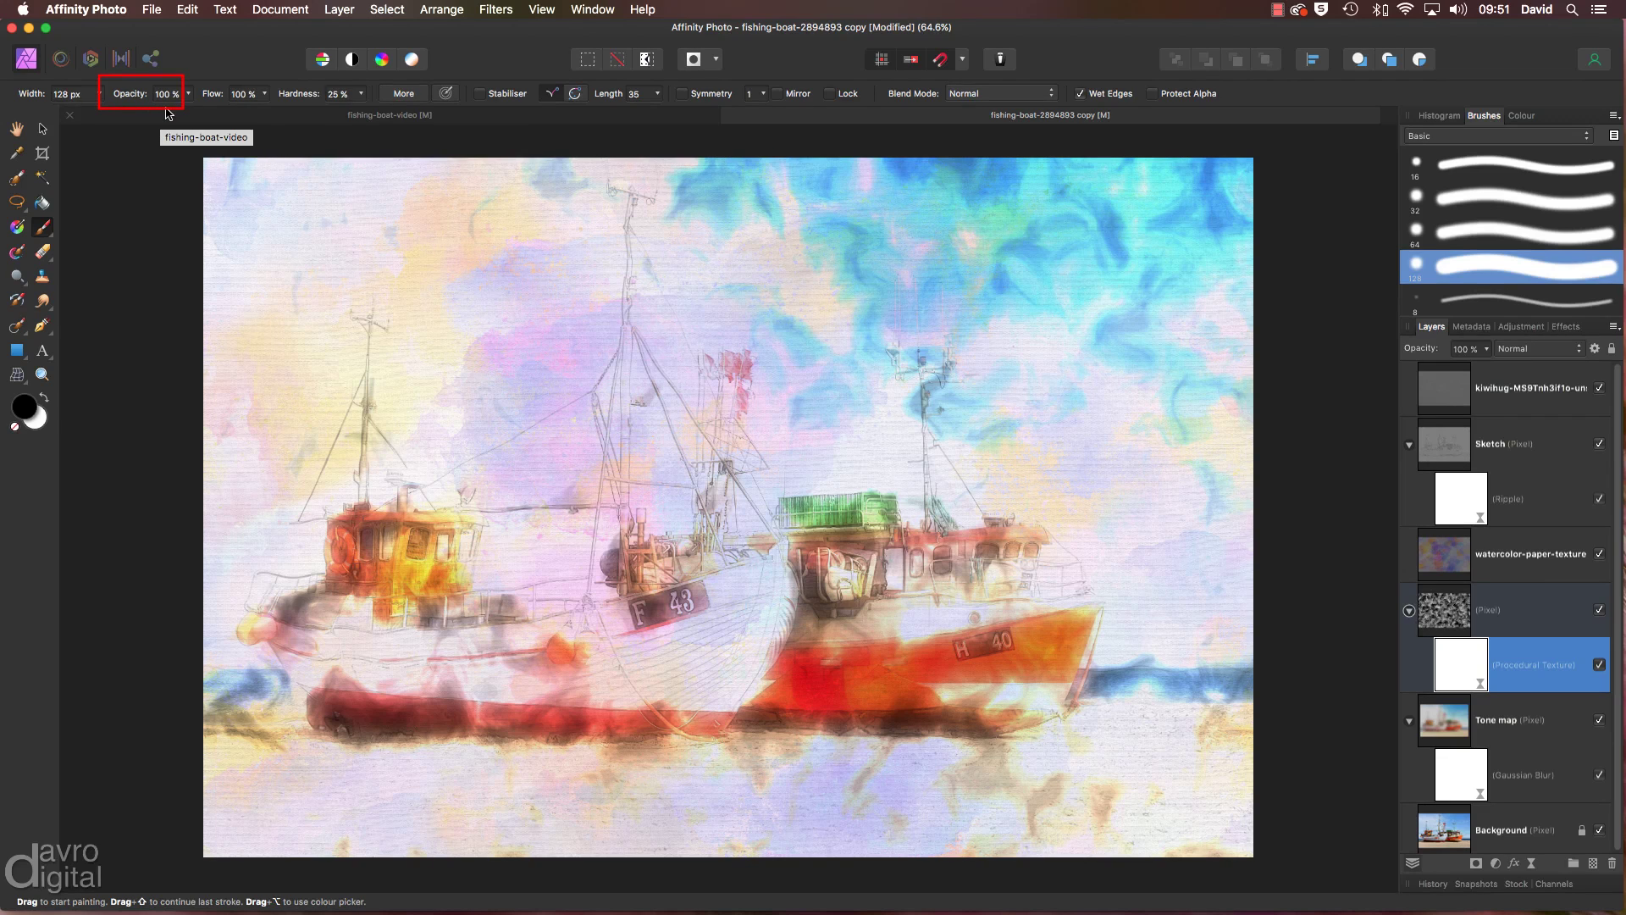
key(3)
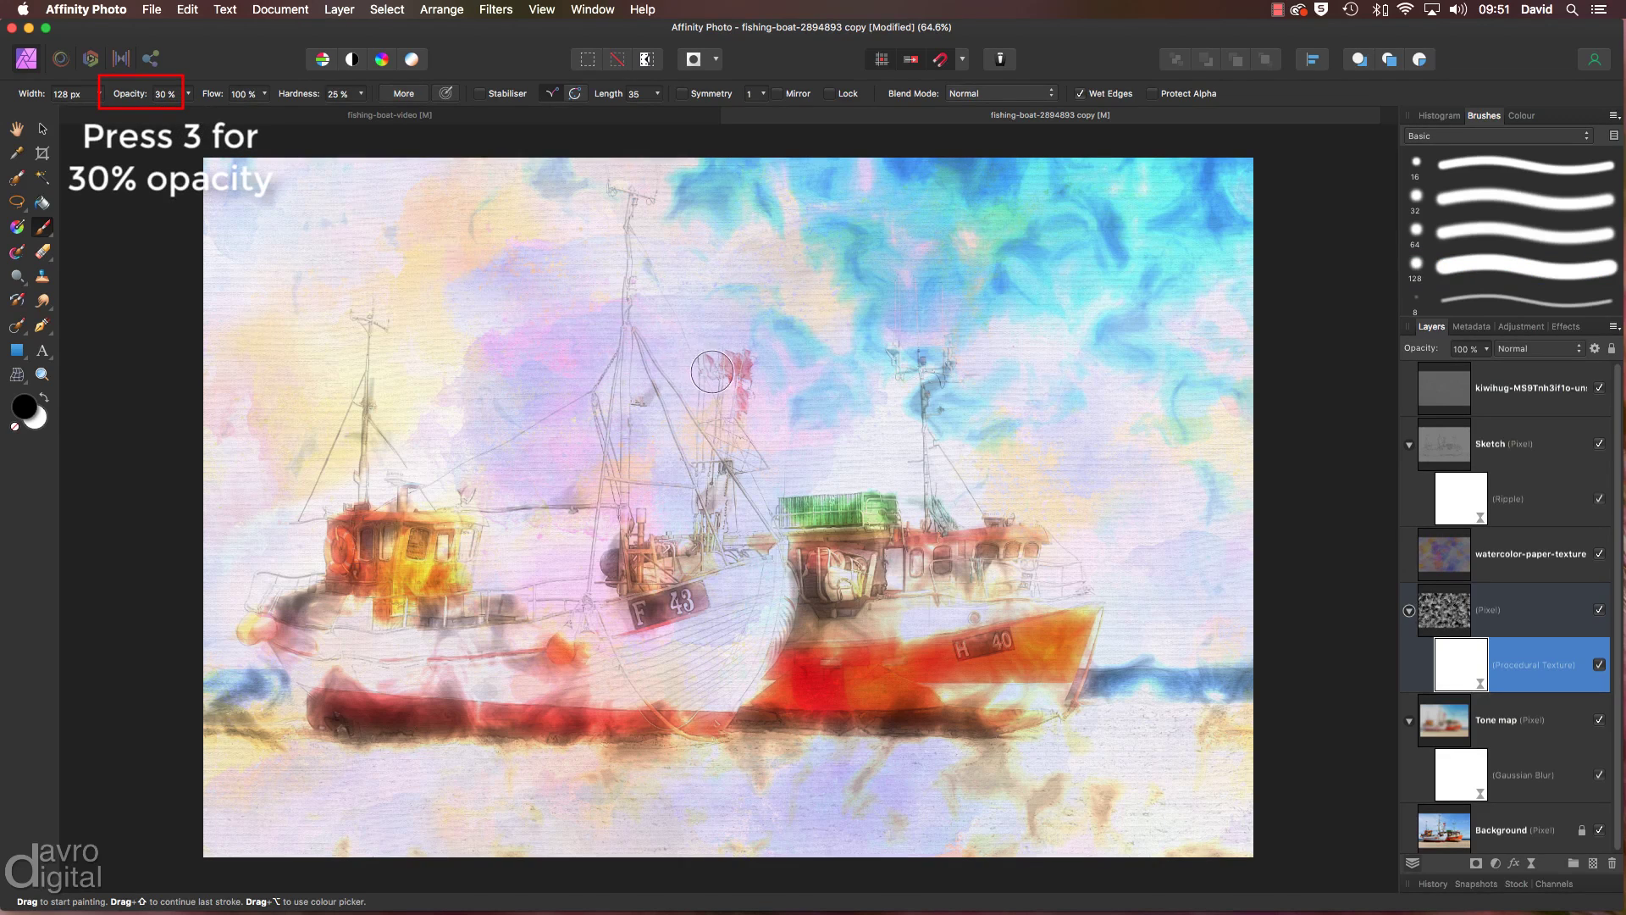
drag(713, 371, 720, 368)
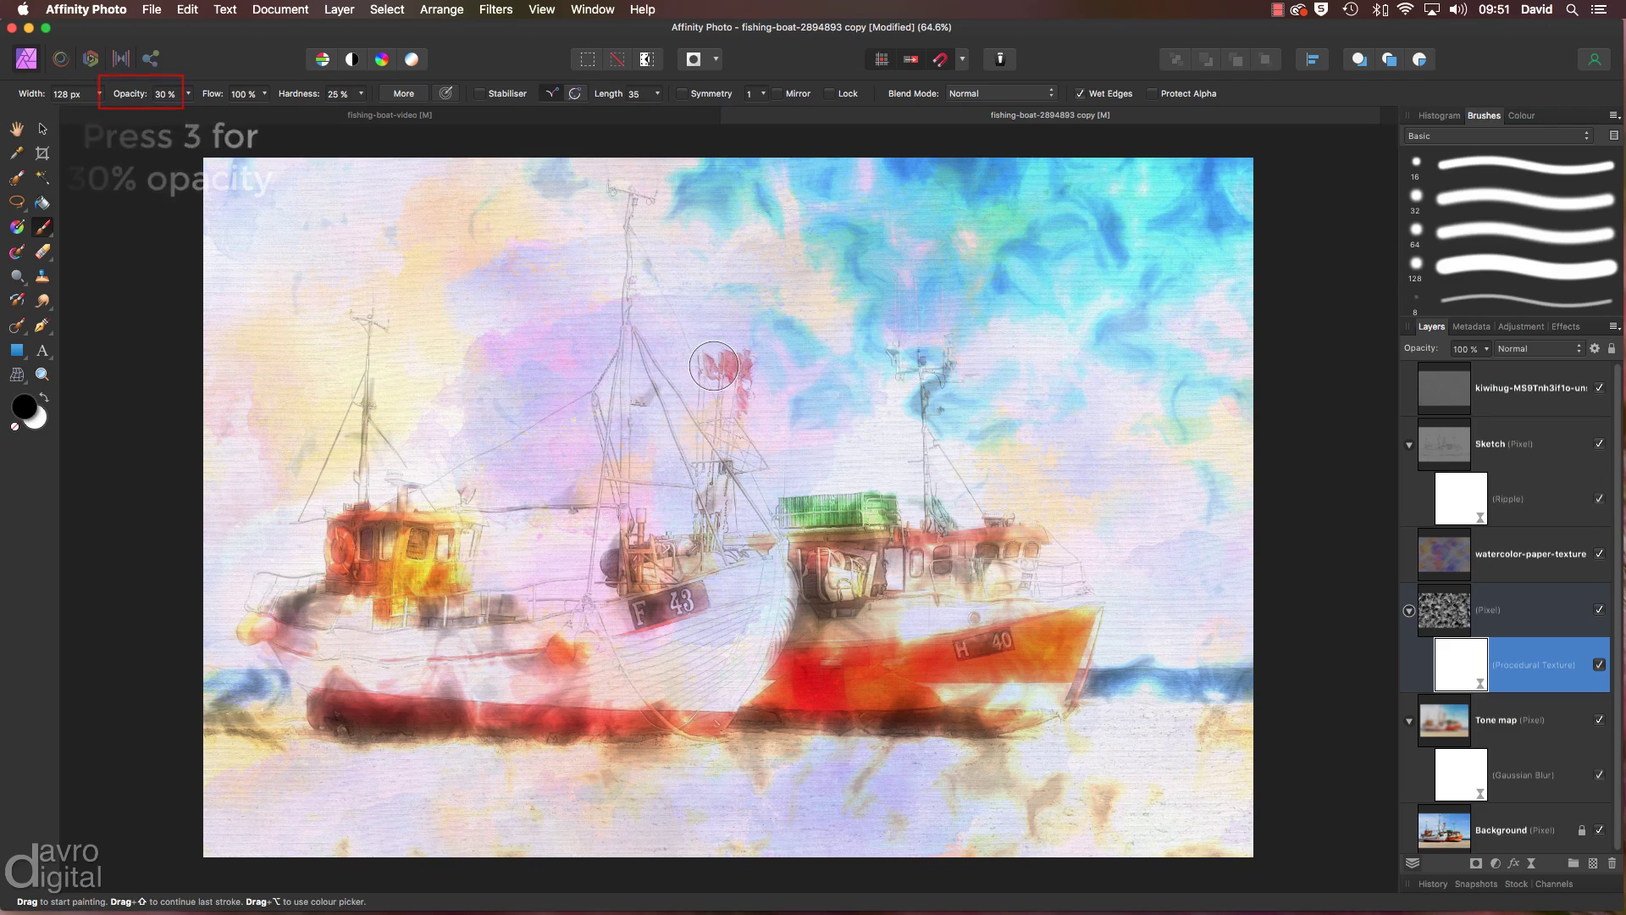
key(bracketright)
mouse_move(729, 371)
mouse_down()
mouse_move(709, 368)
mouse_move(744, 403)
mouse_move(711, 368)
mouse_up()
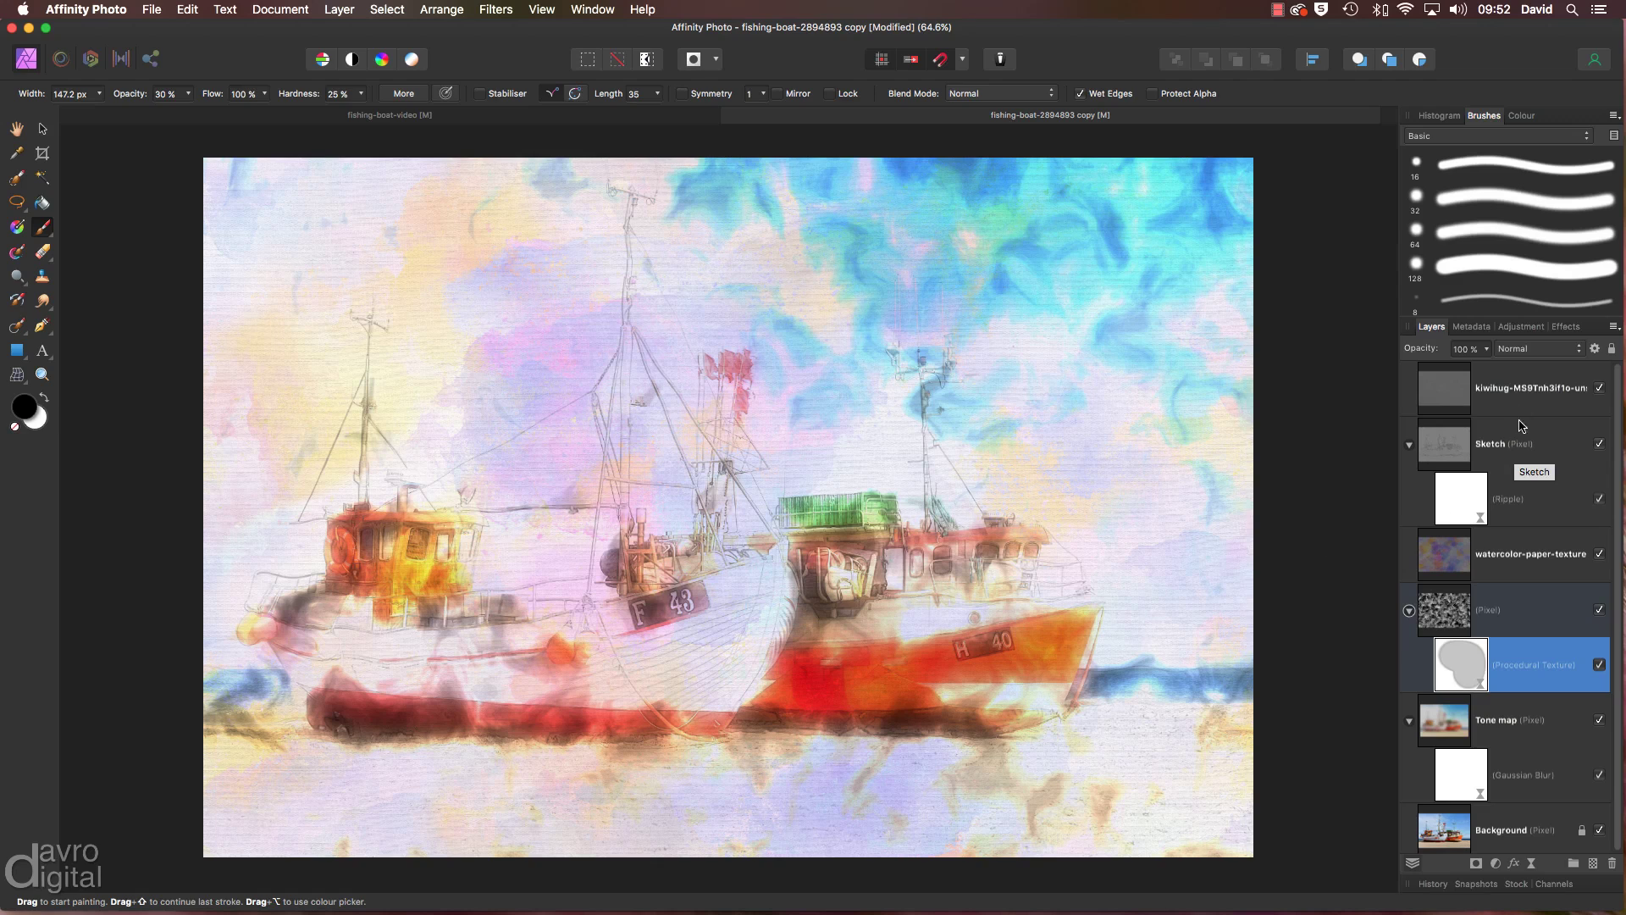
Add a new top pixel layer and set a white brush at 60% opacity, shrunk to 106.4 px
click(1524, 388)
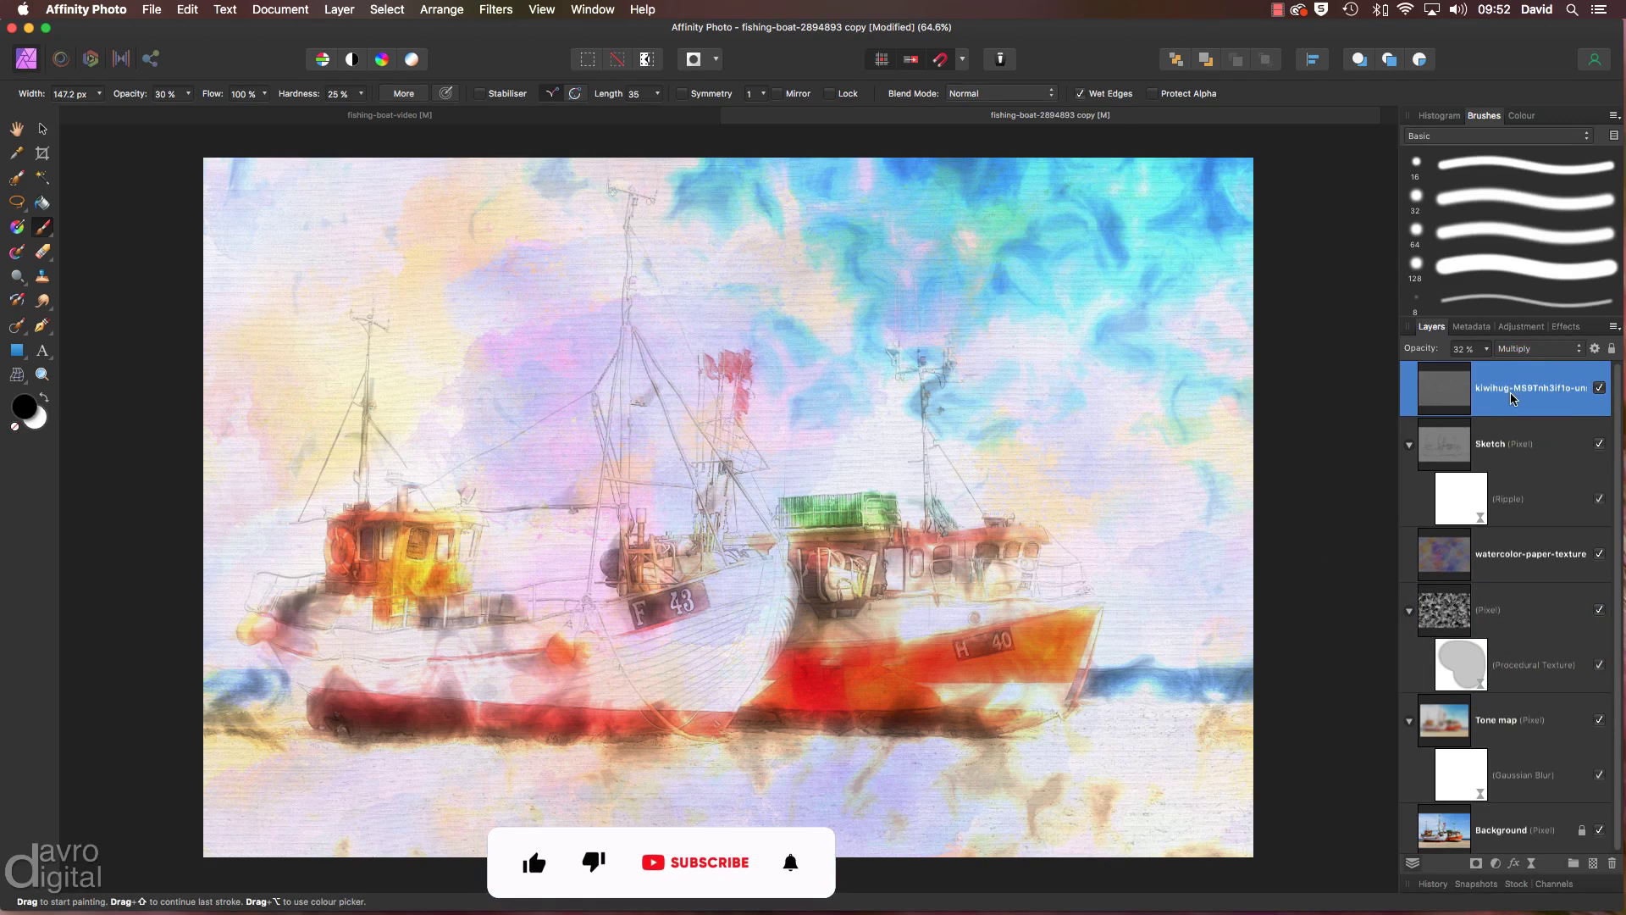
click(1593, 864)
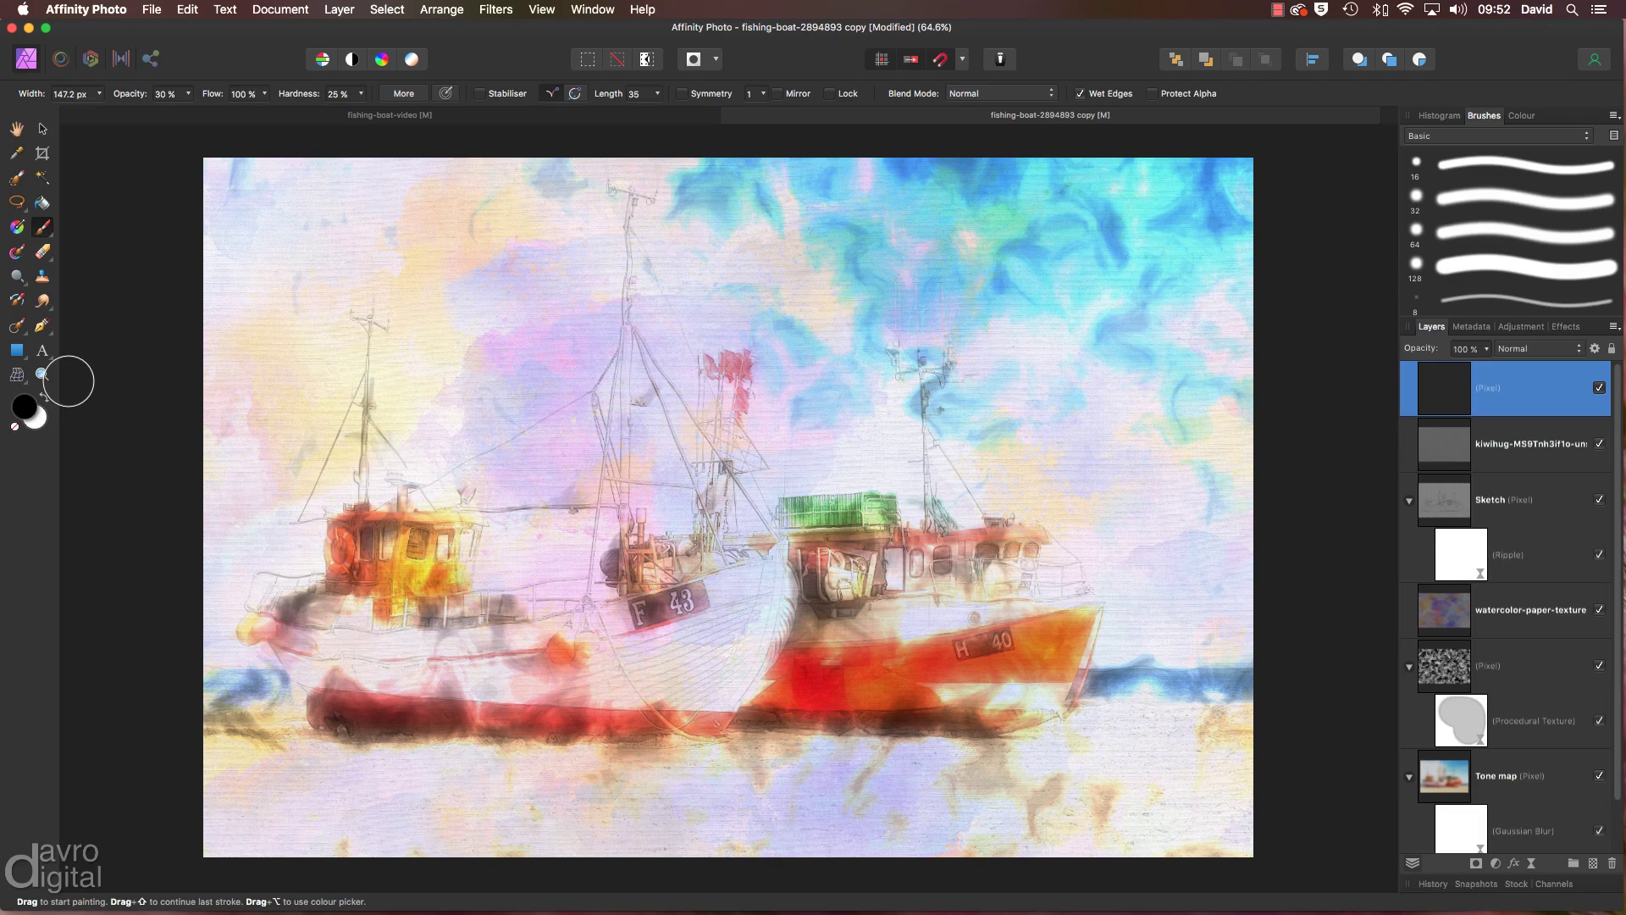
key(x)
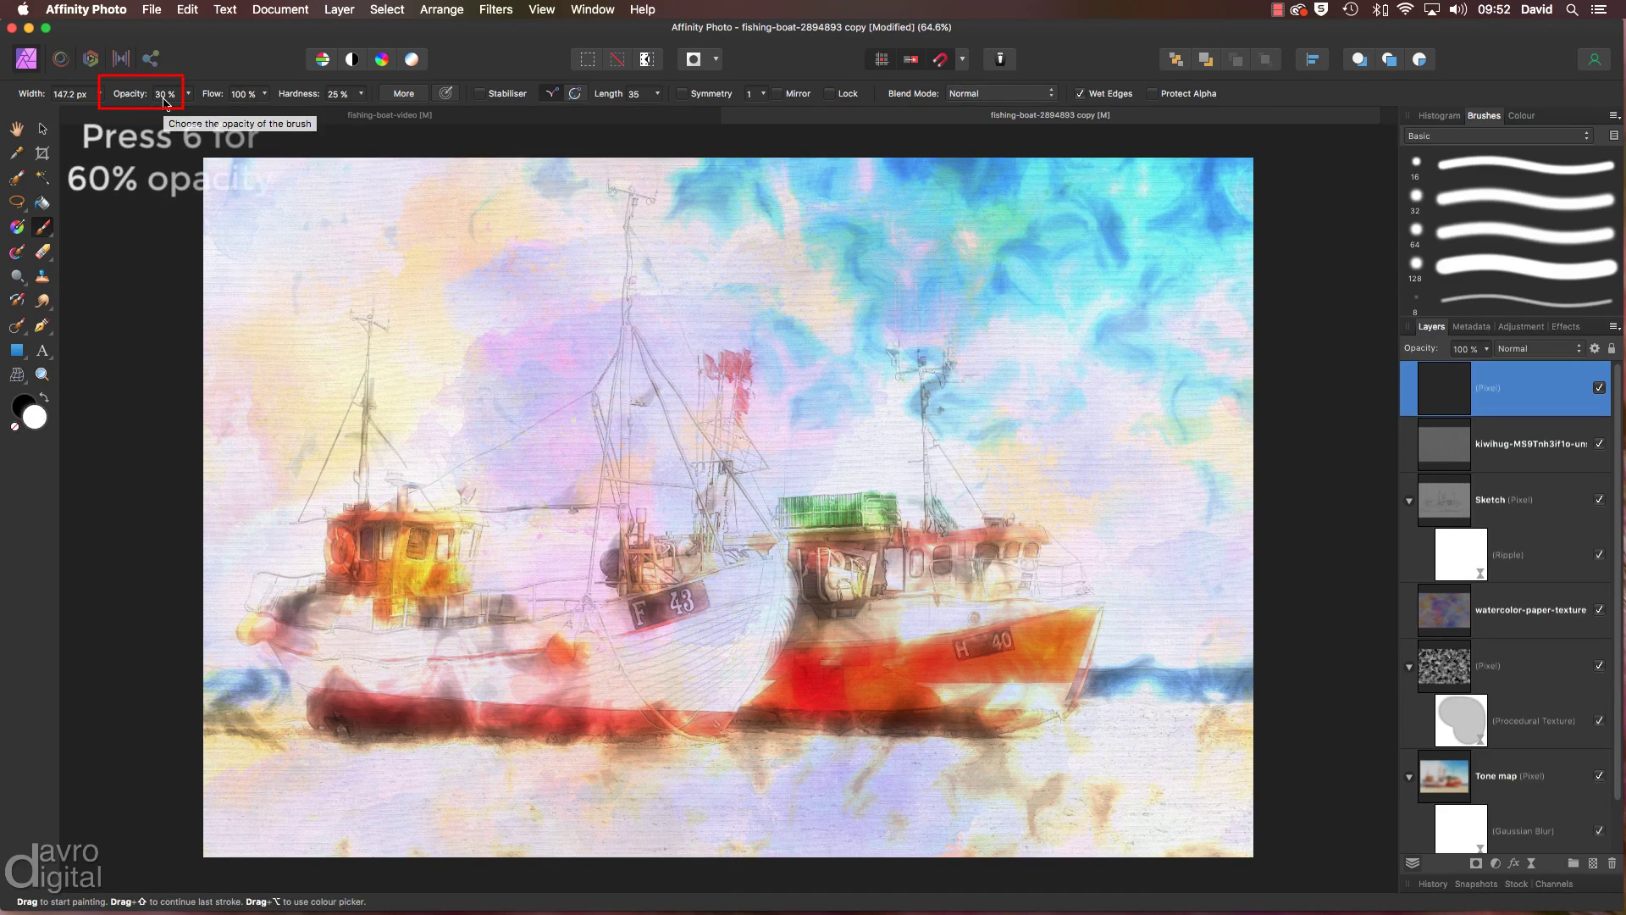
key(6)
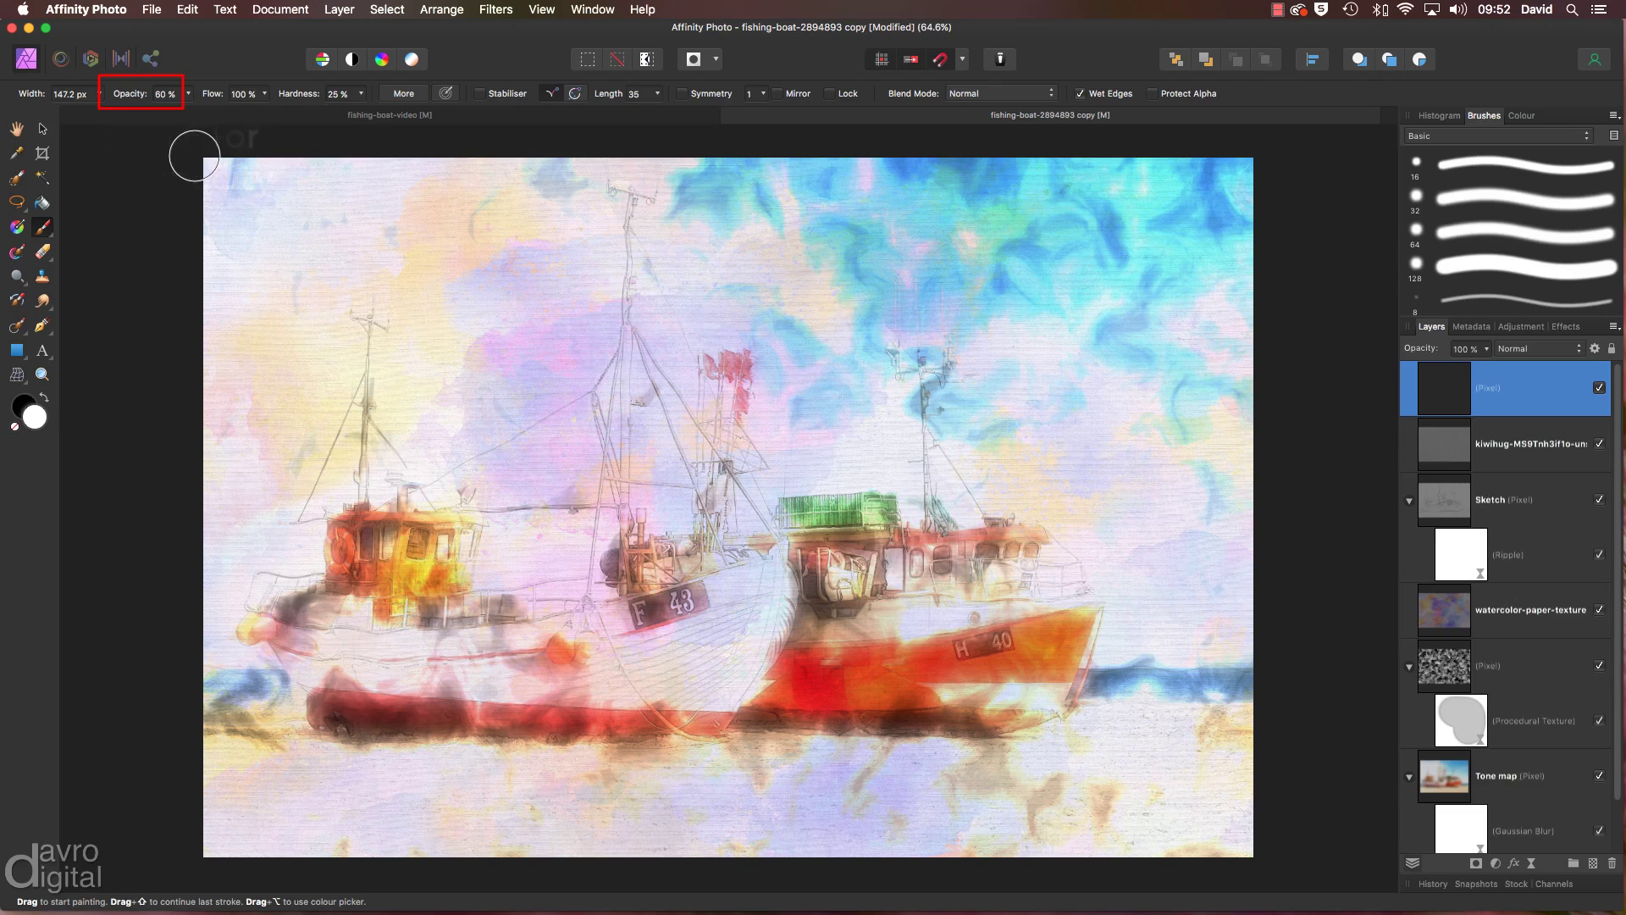
key(bracketleft)
key(bracketleft)
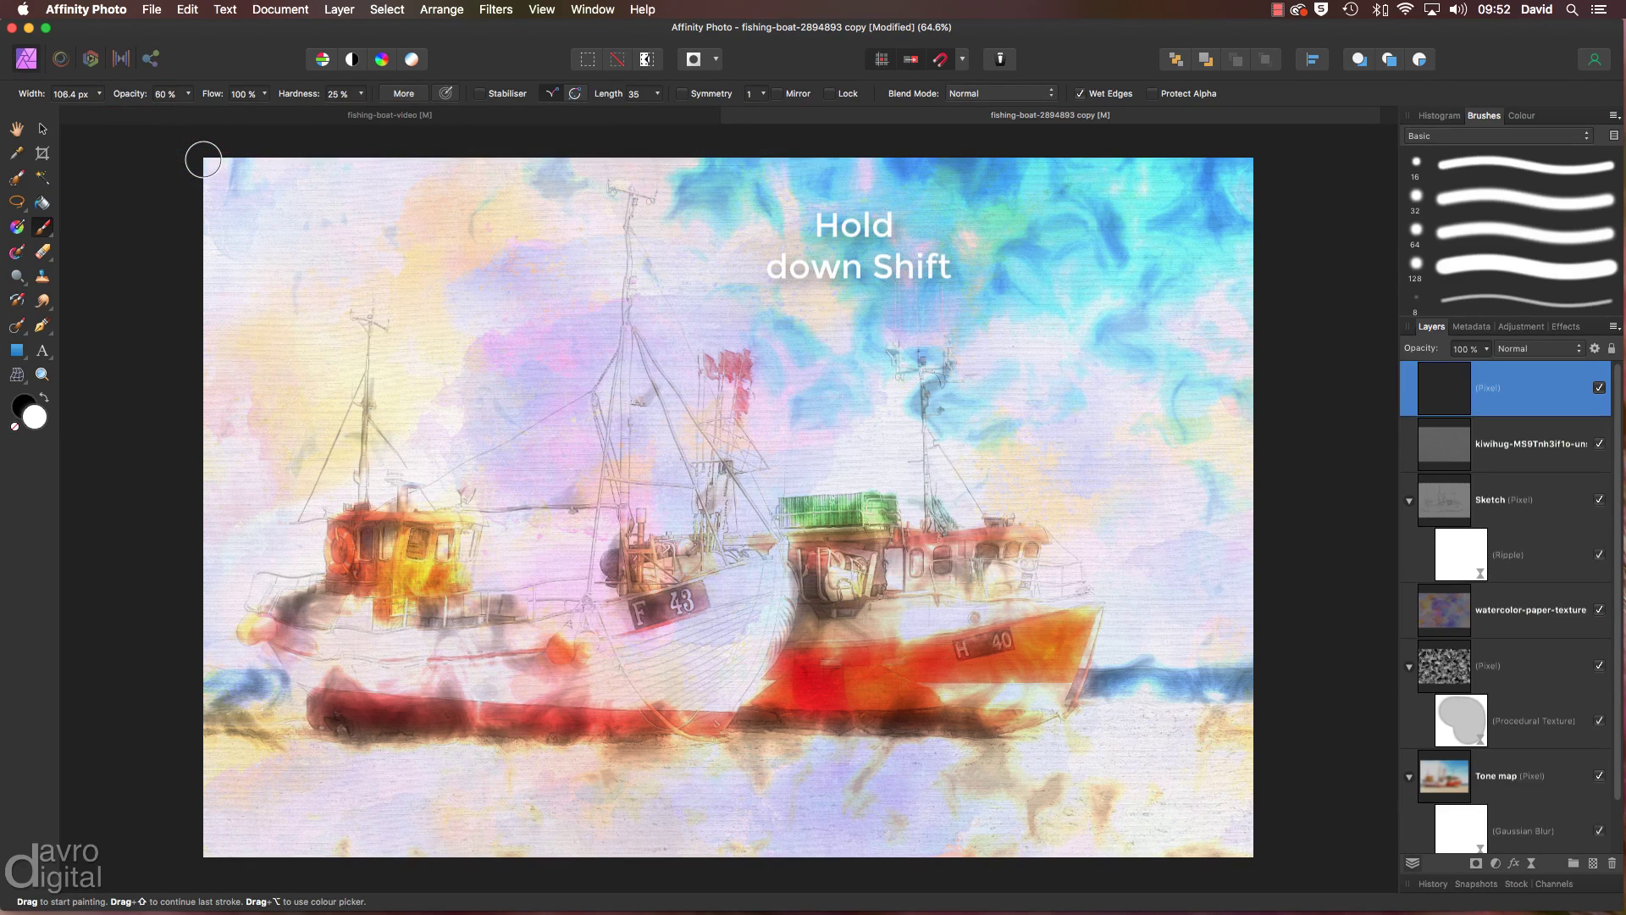
Paint straight white strokes along the top, right, bottom and left edges, going around twice
click(203, 159)
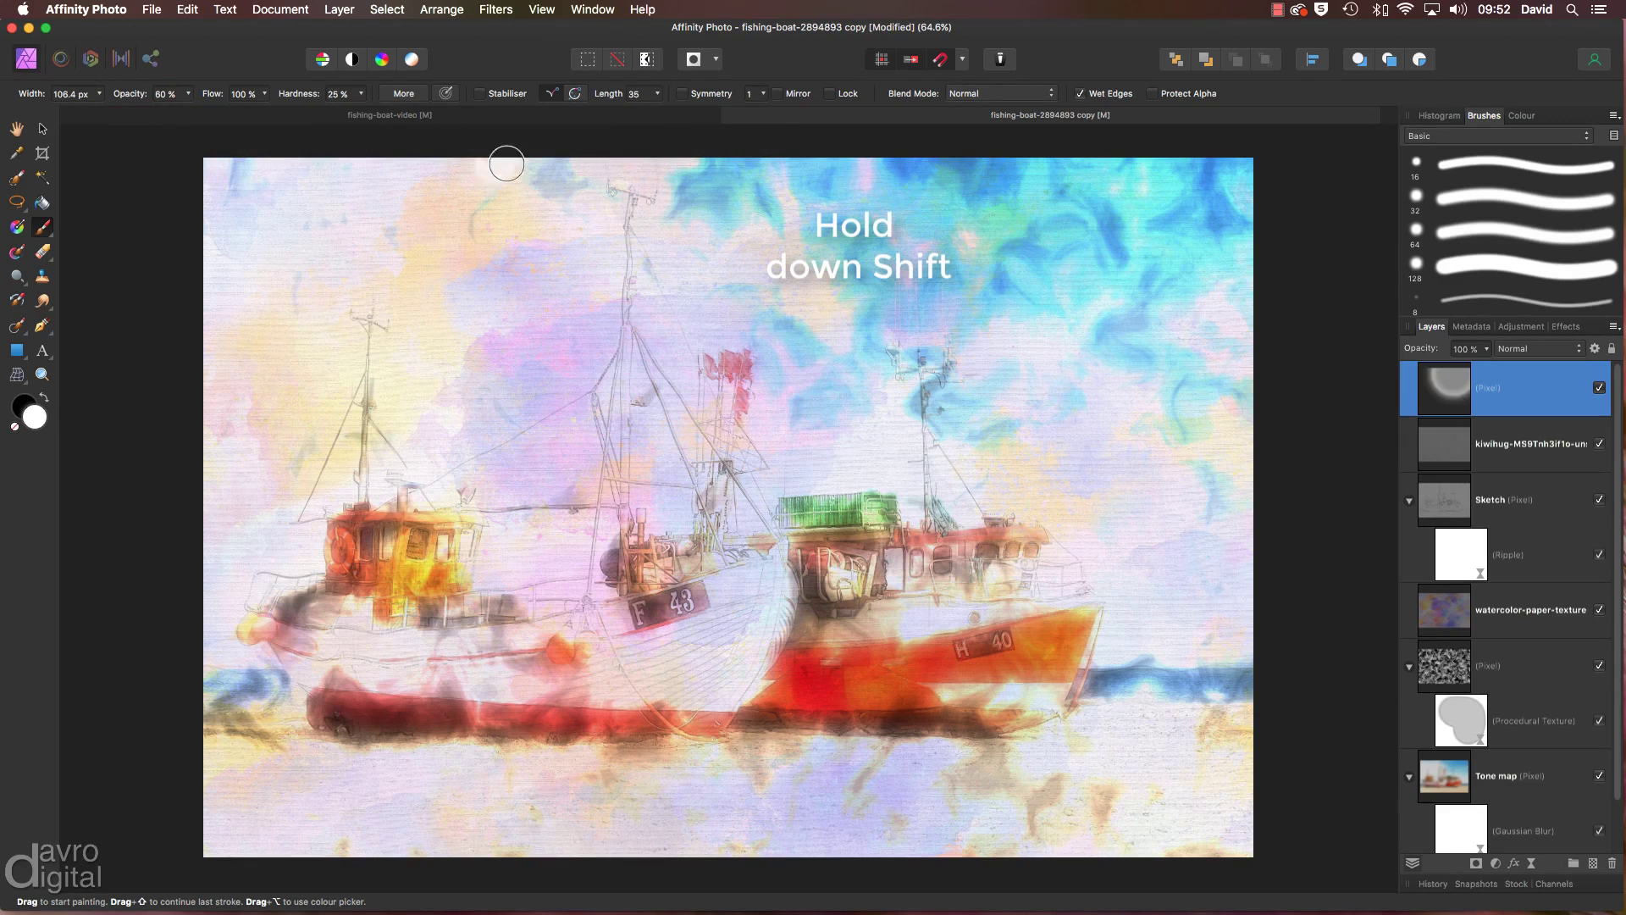
shift+click(1235, 163)
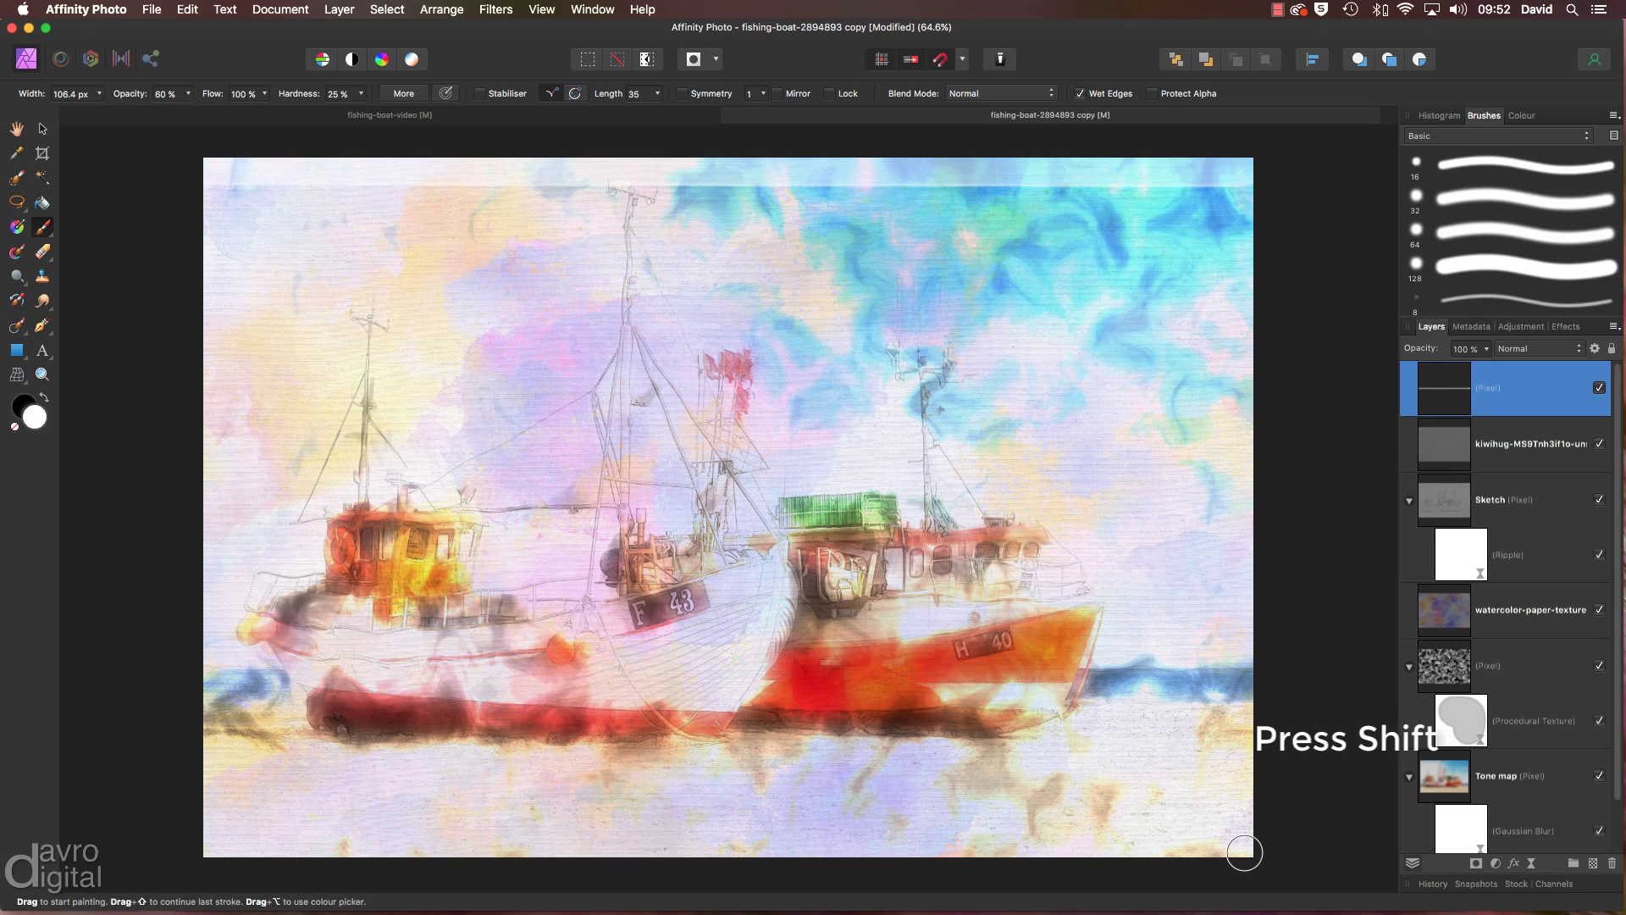
shift+click(1244, 853)
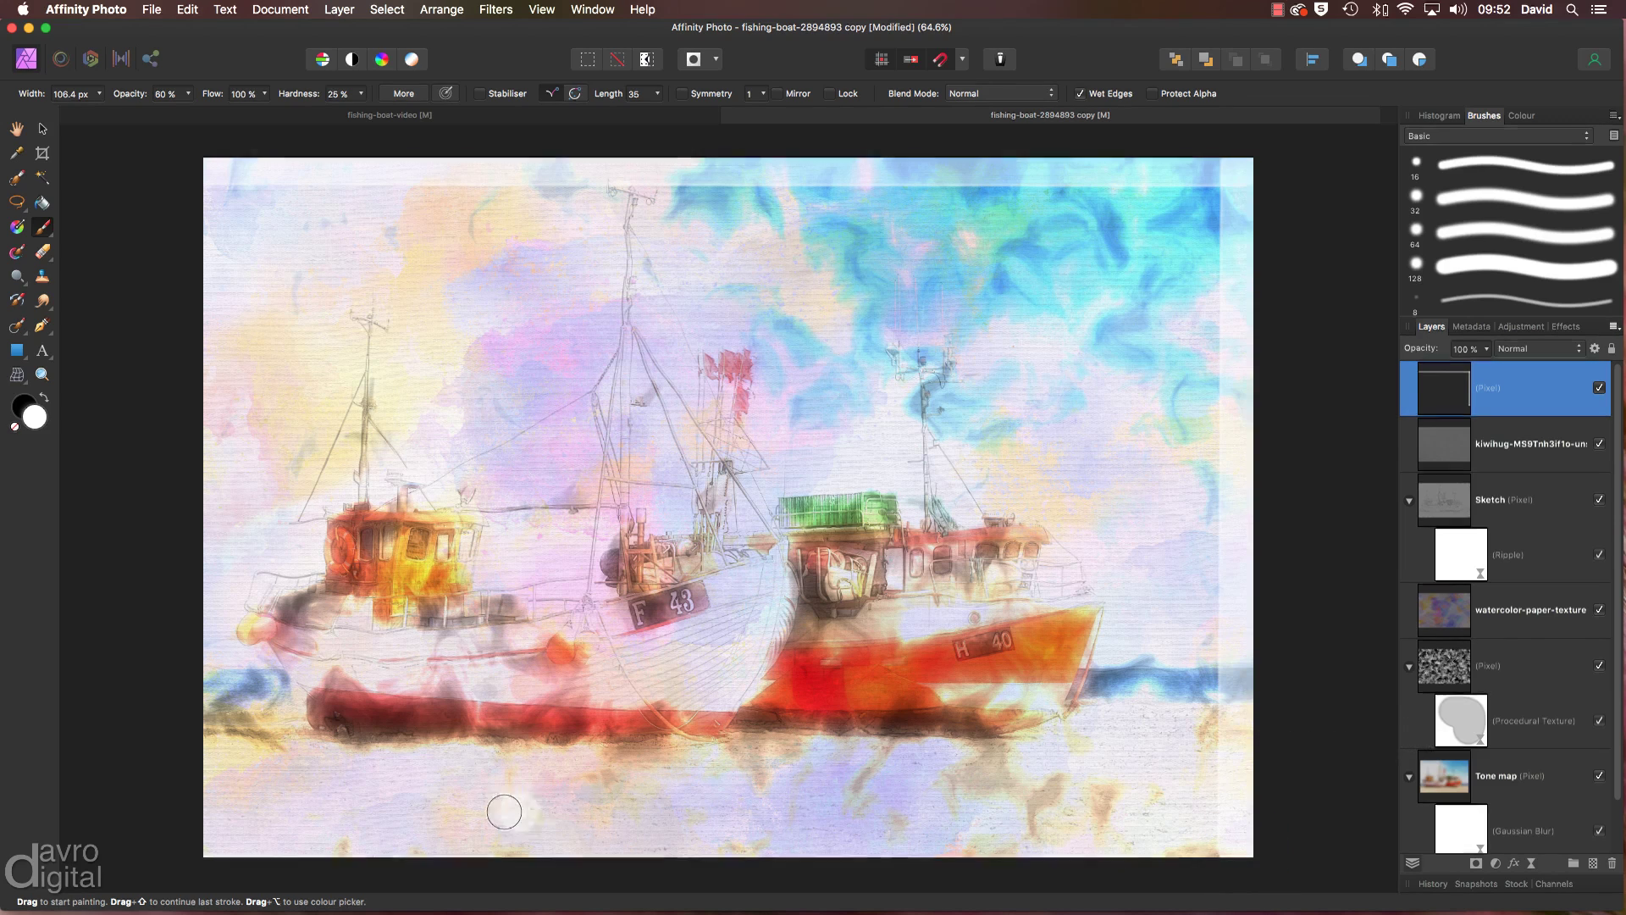
shift+click(210, 848)
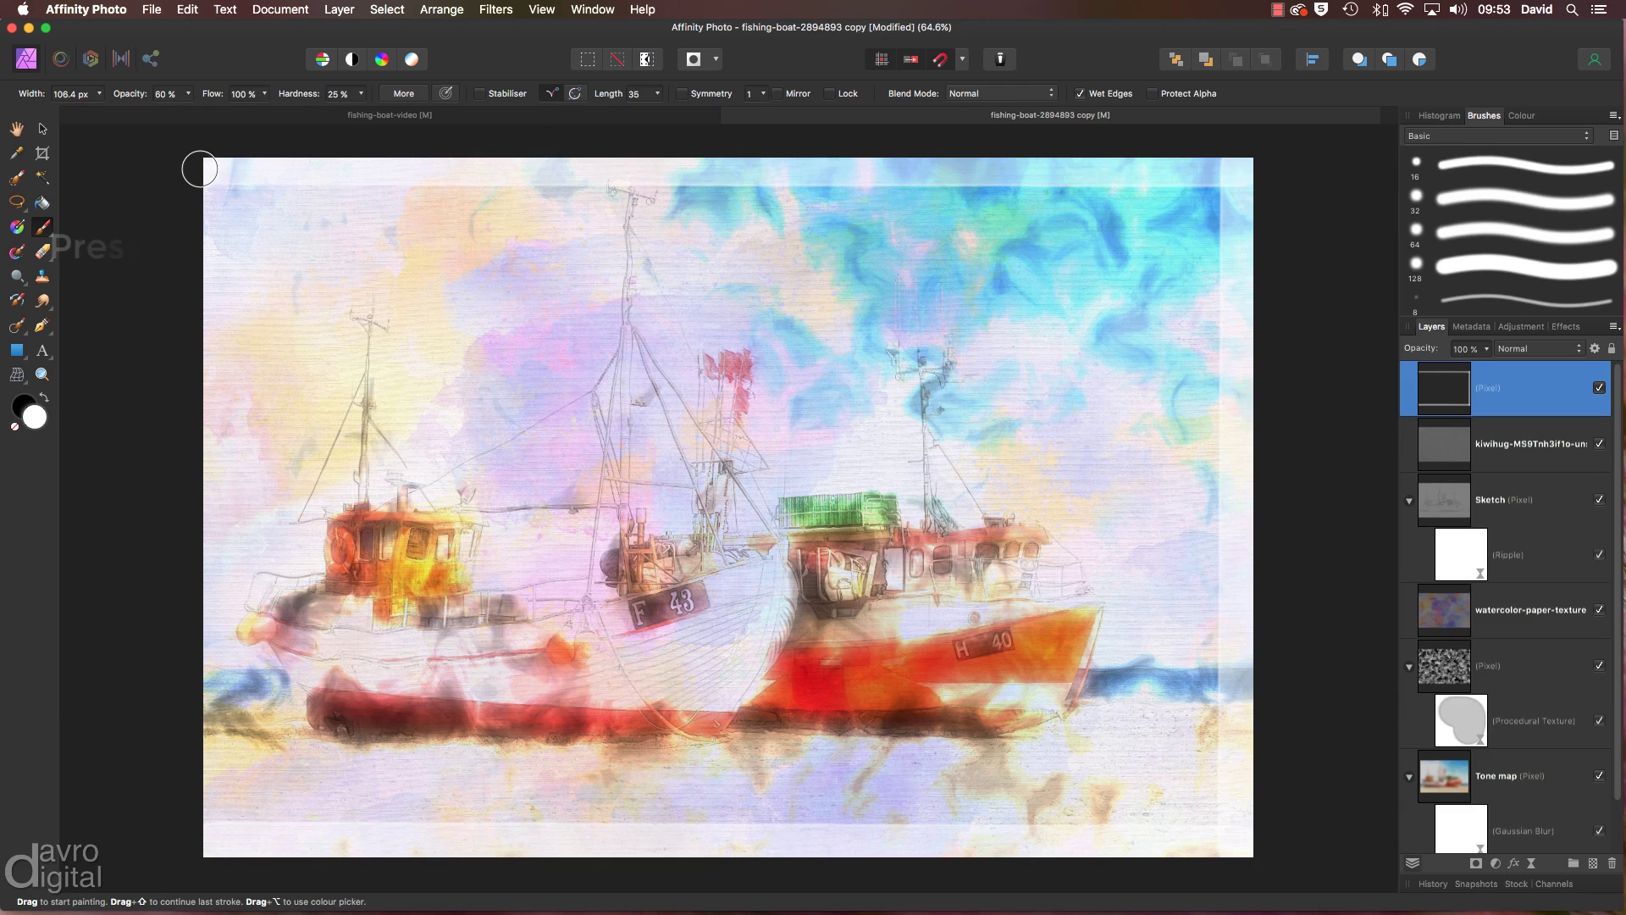
shift+click(199, 169)
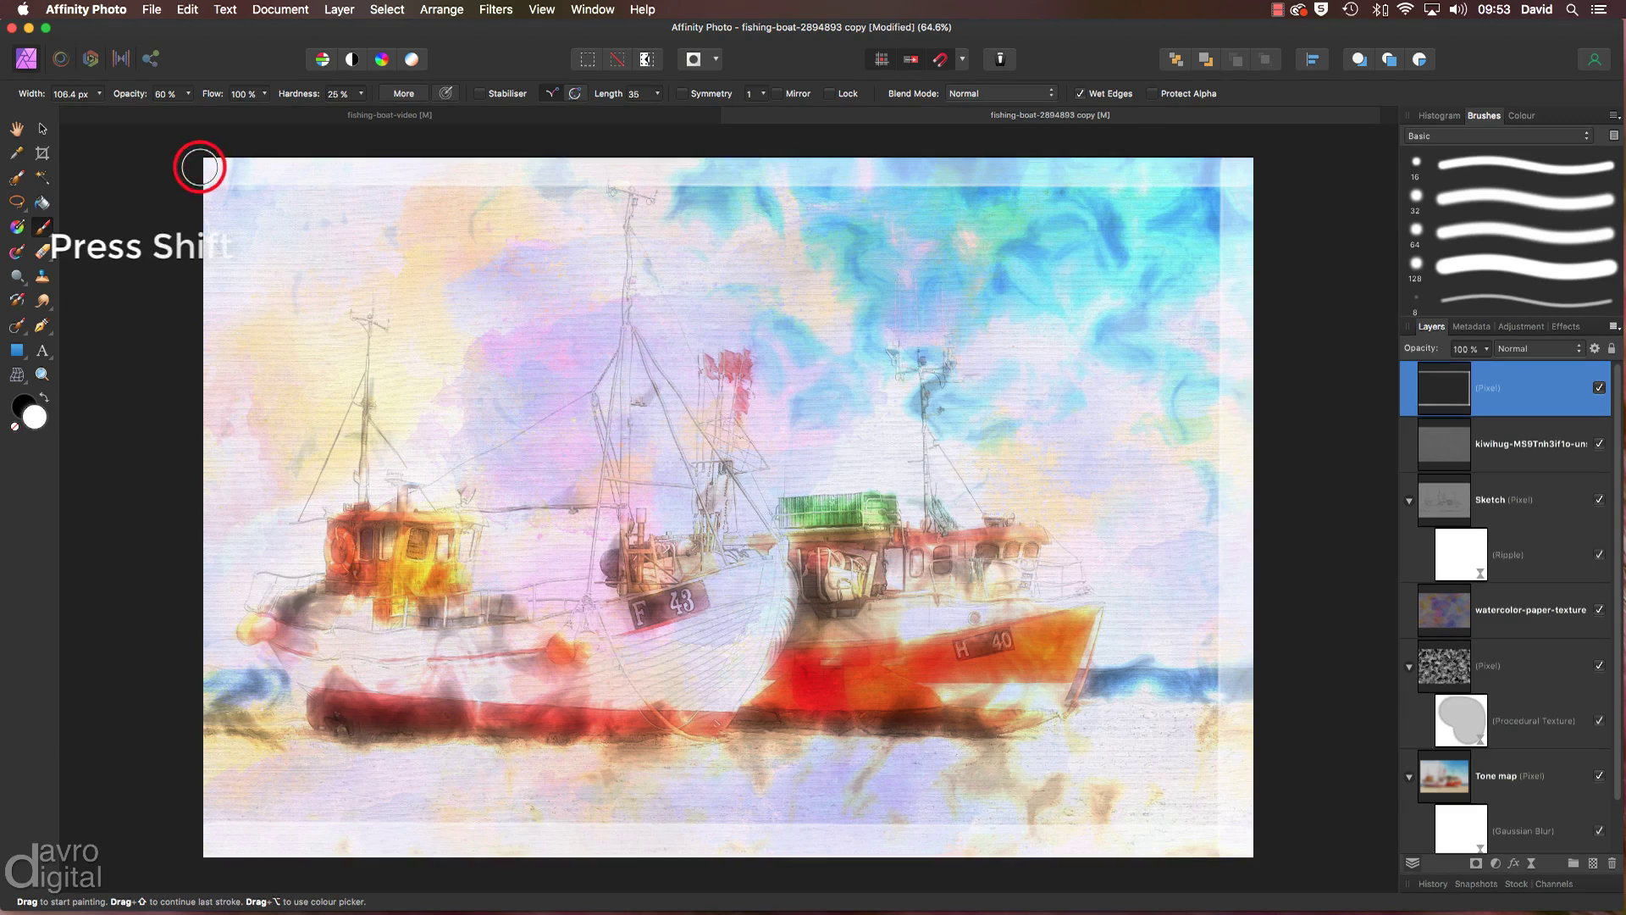
shift+click(1242, 166)
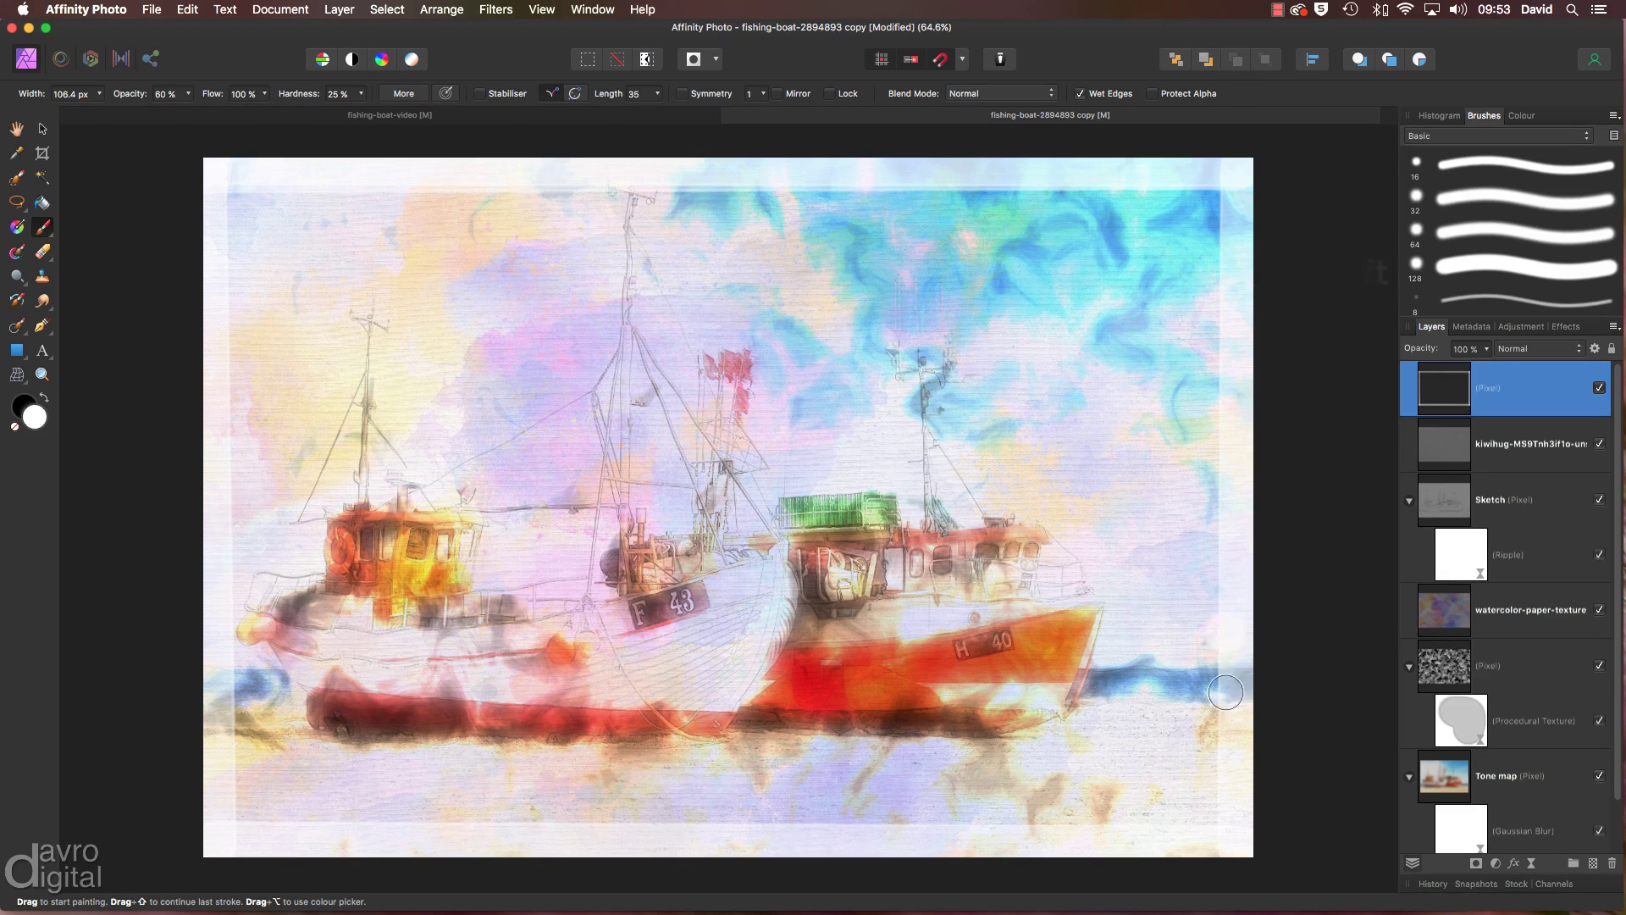
shift+click(1240, 849)
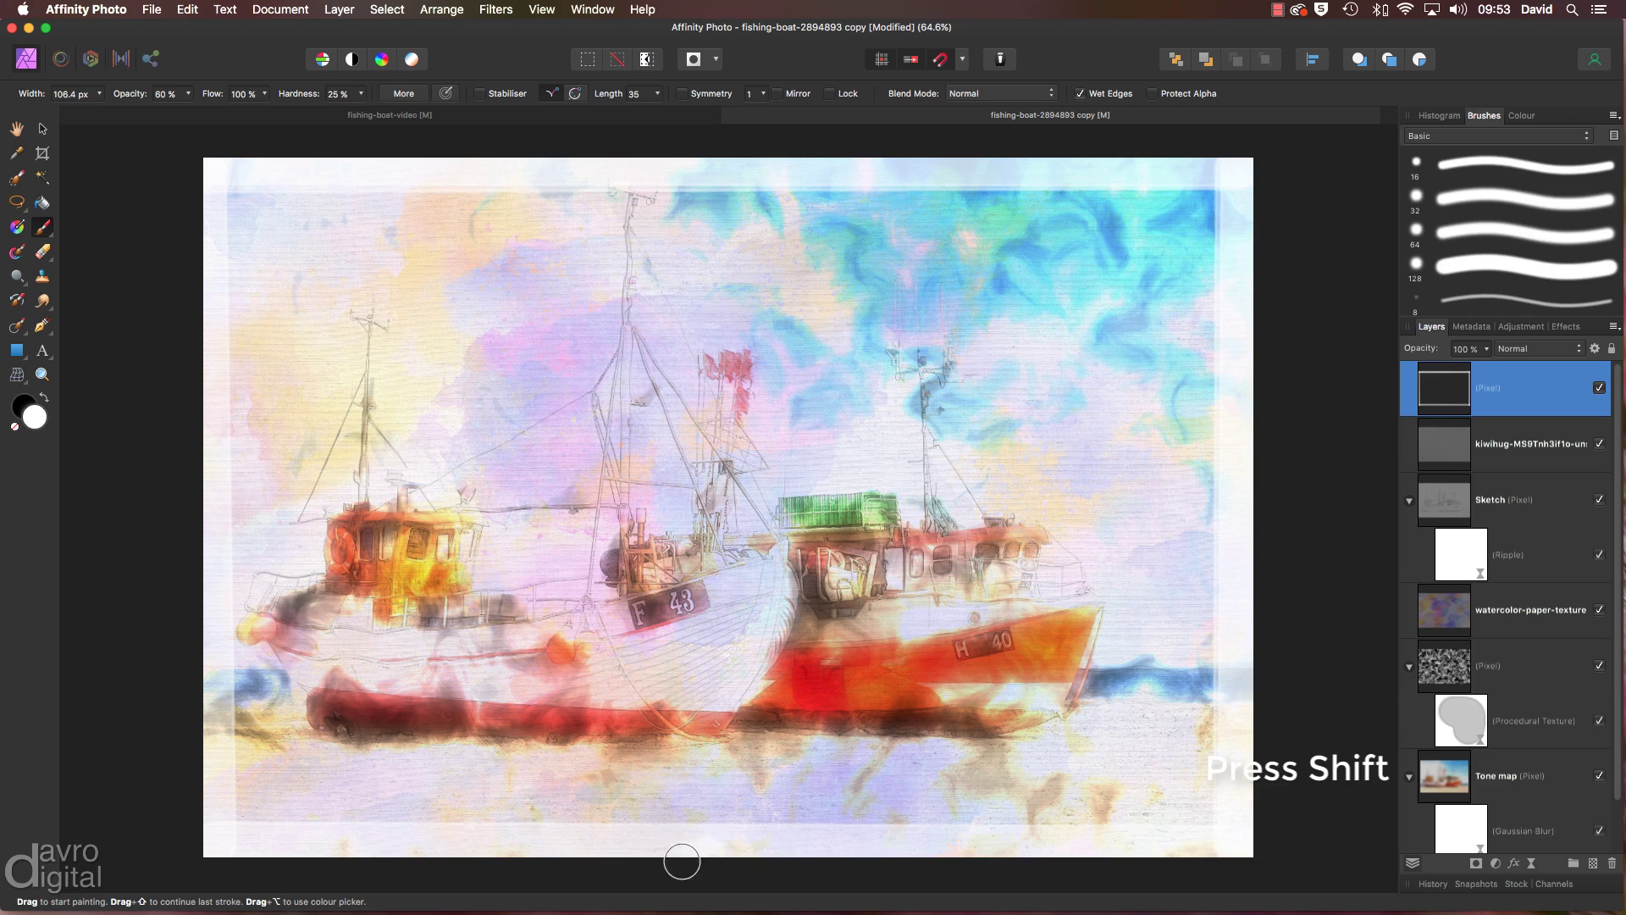
shift+click(208, 845)
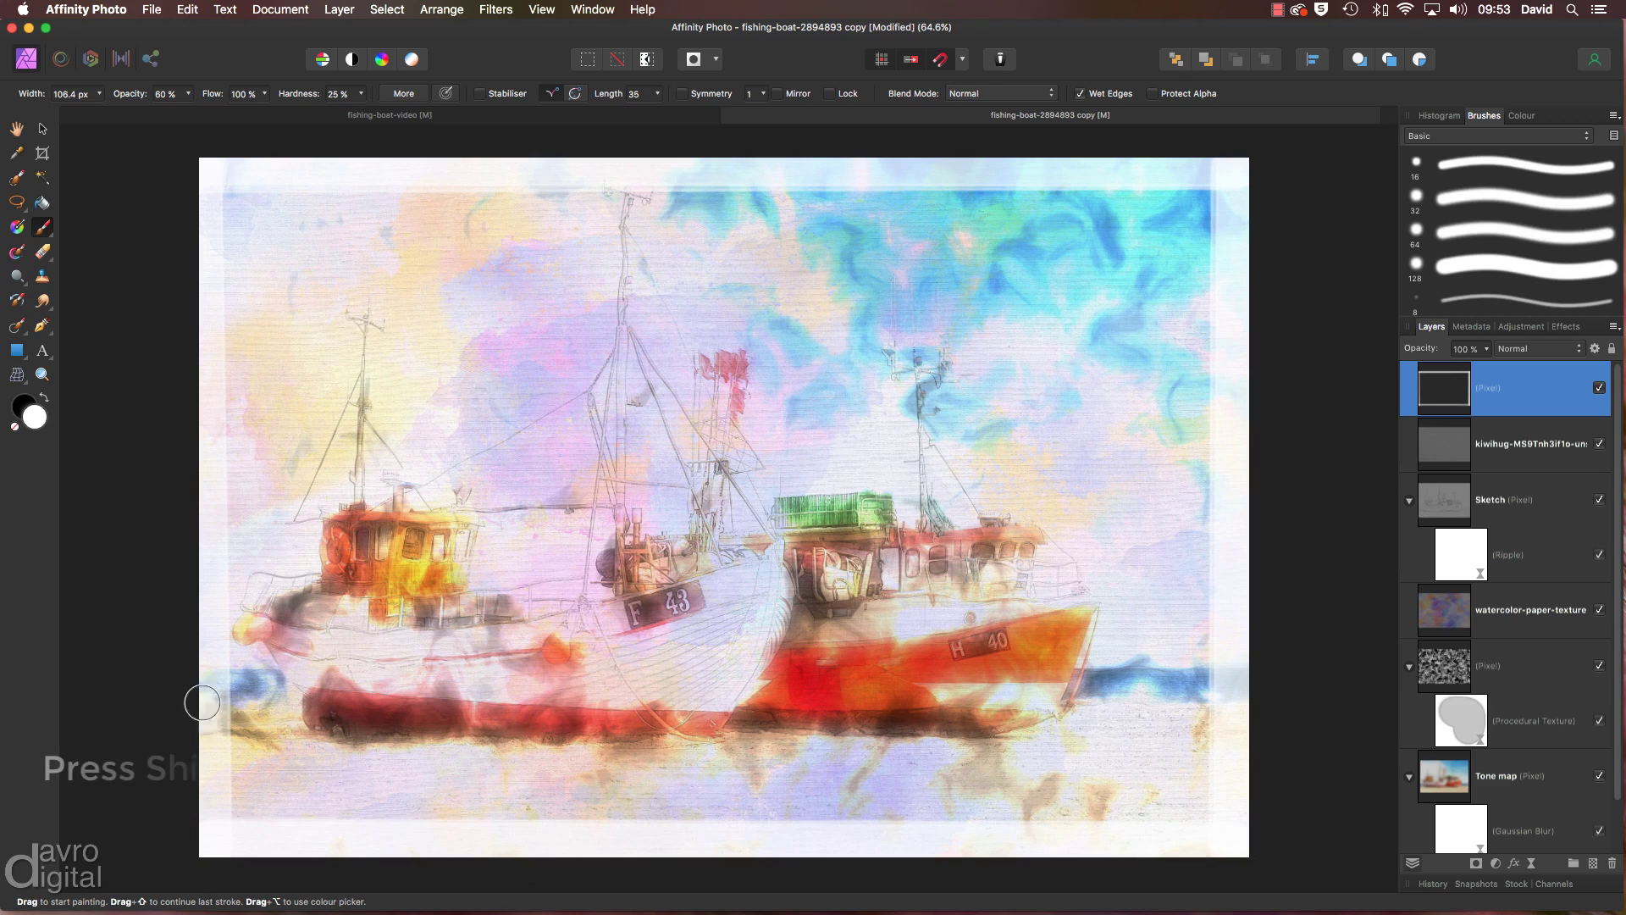
shift+click(204, 165)
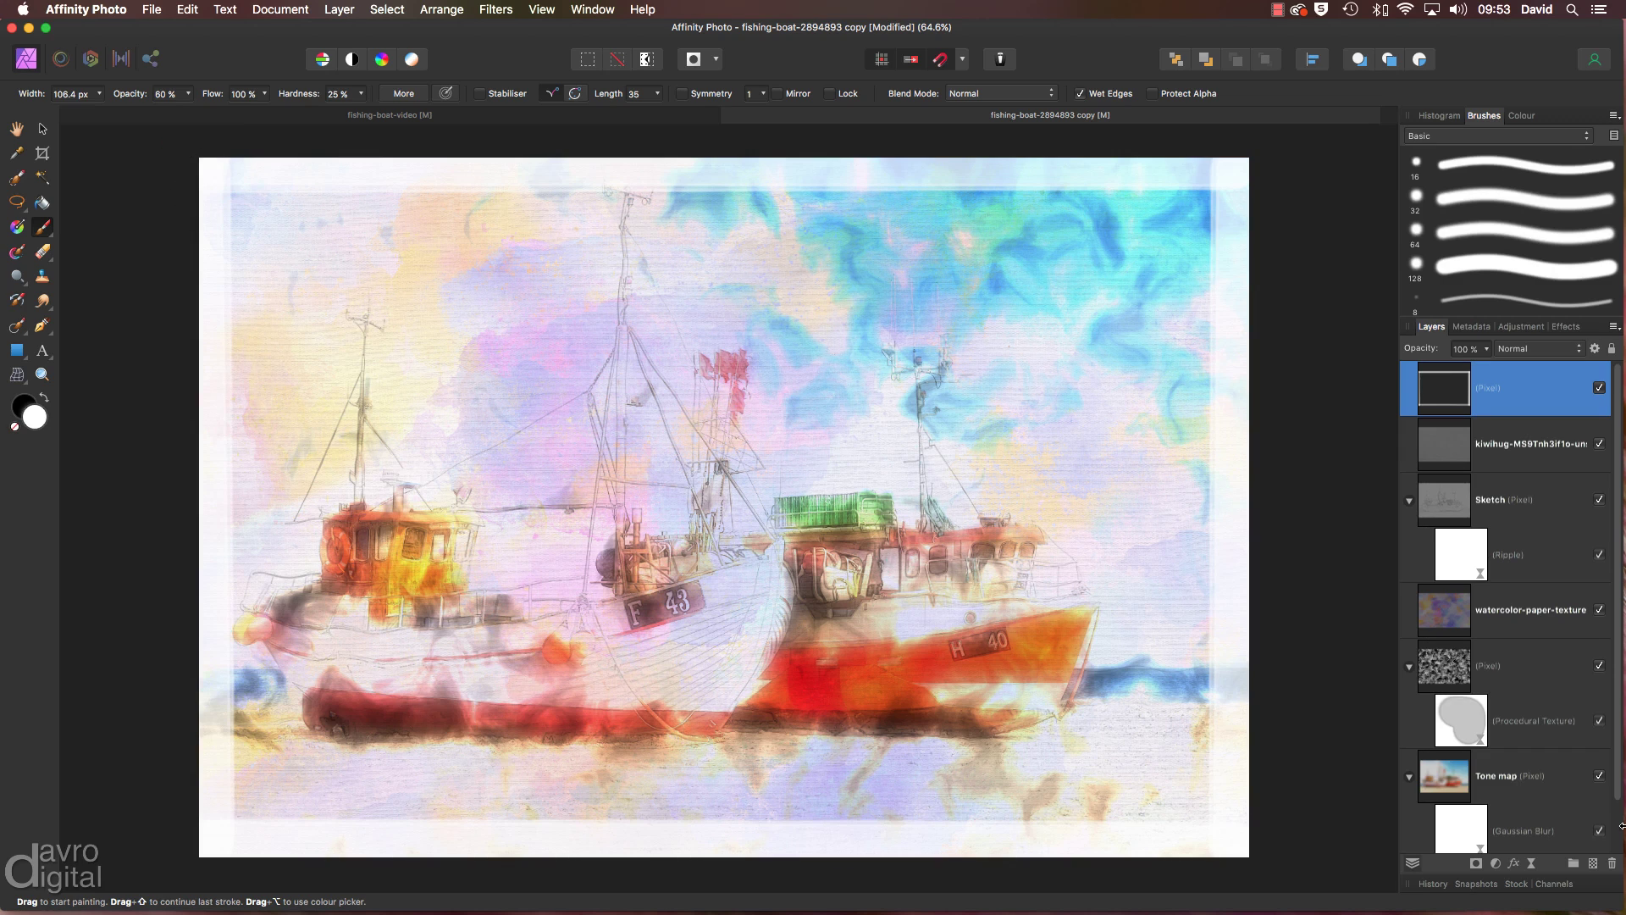
key(super+0)
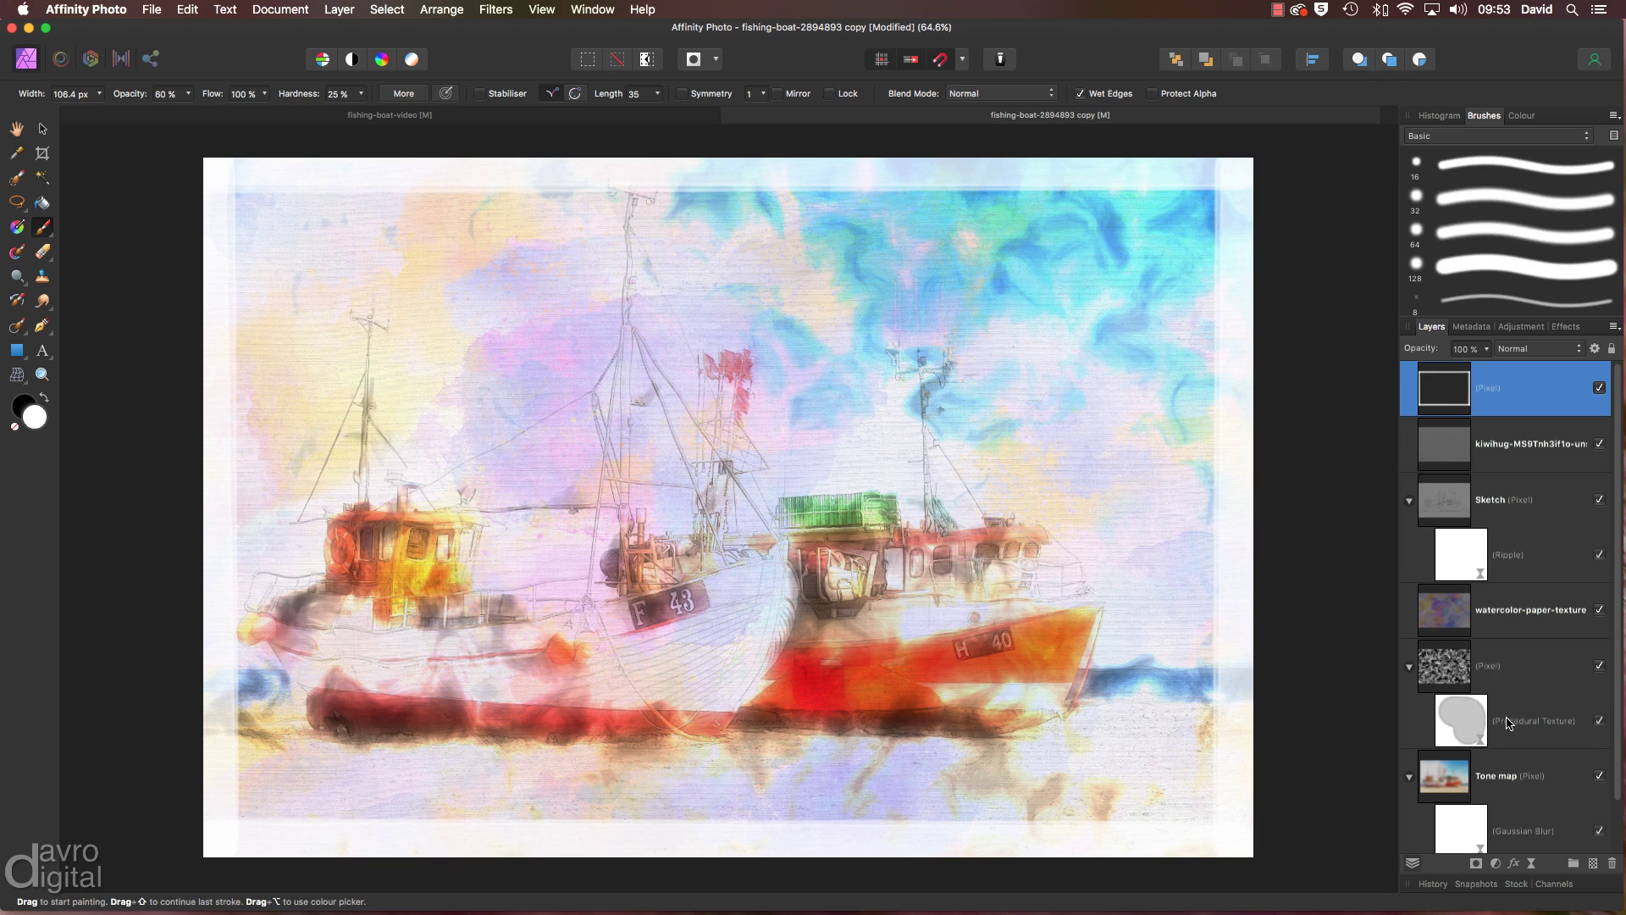
click(1598, 611)
click(1598, 611)
click(1598, 610)
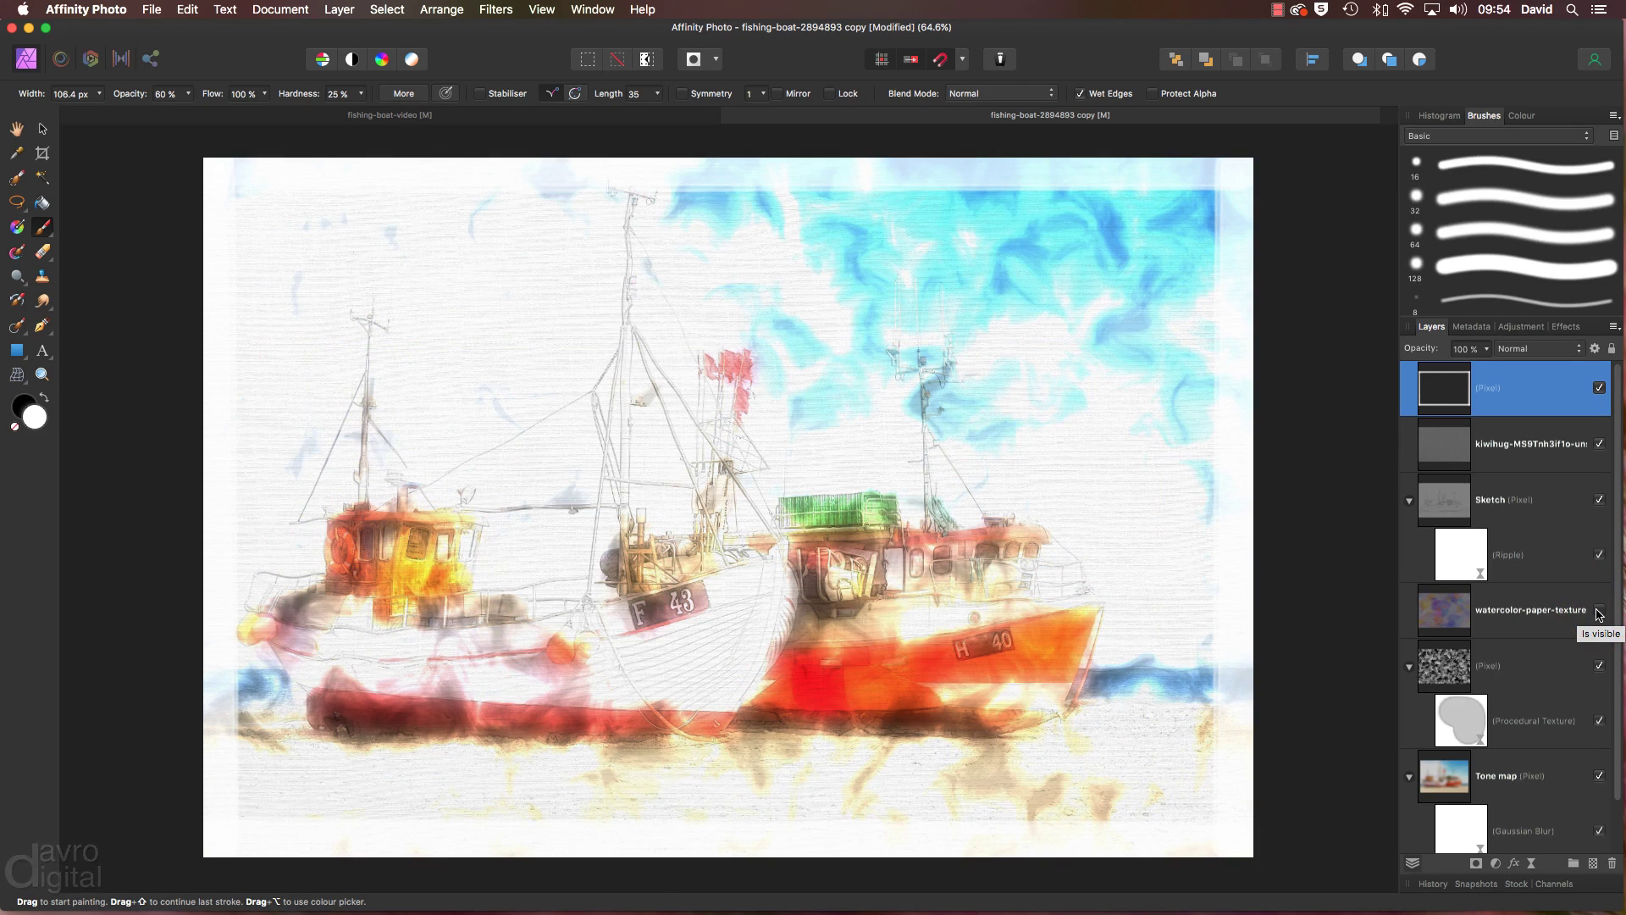
click(1598, 610)
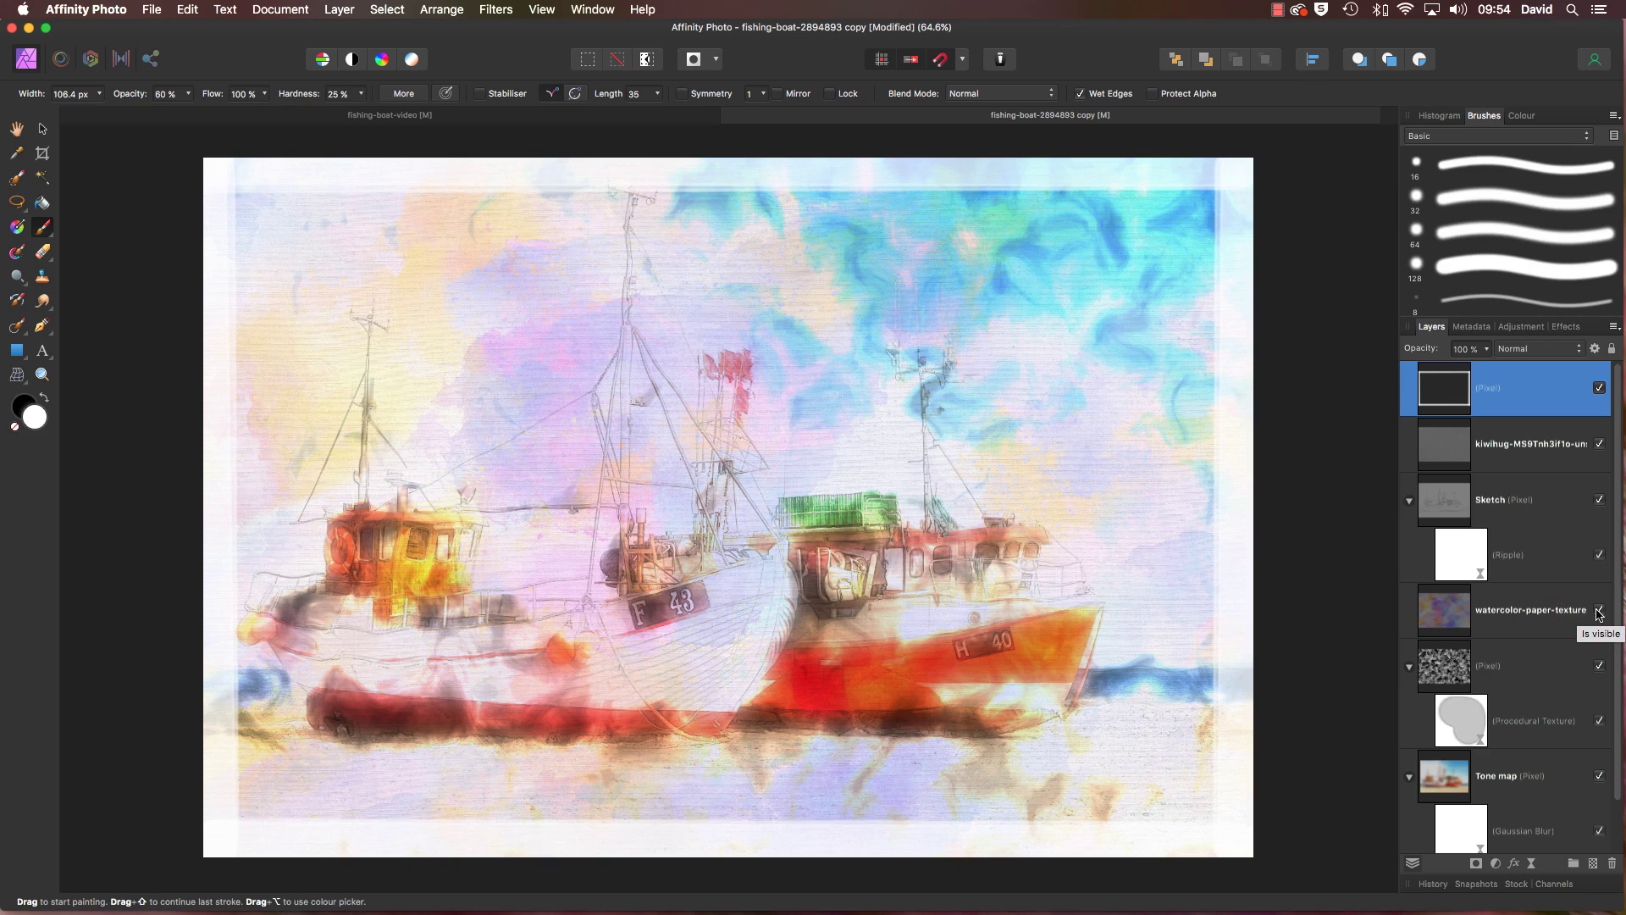